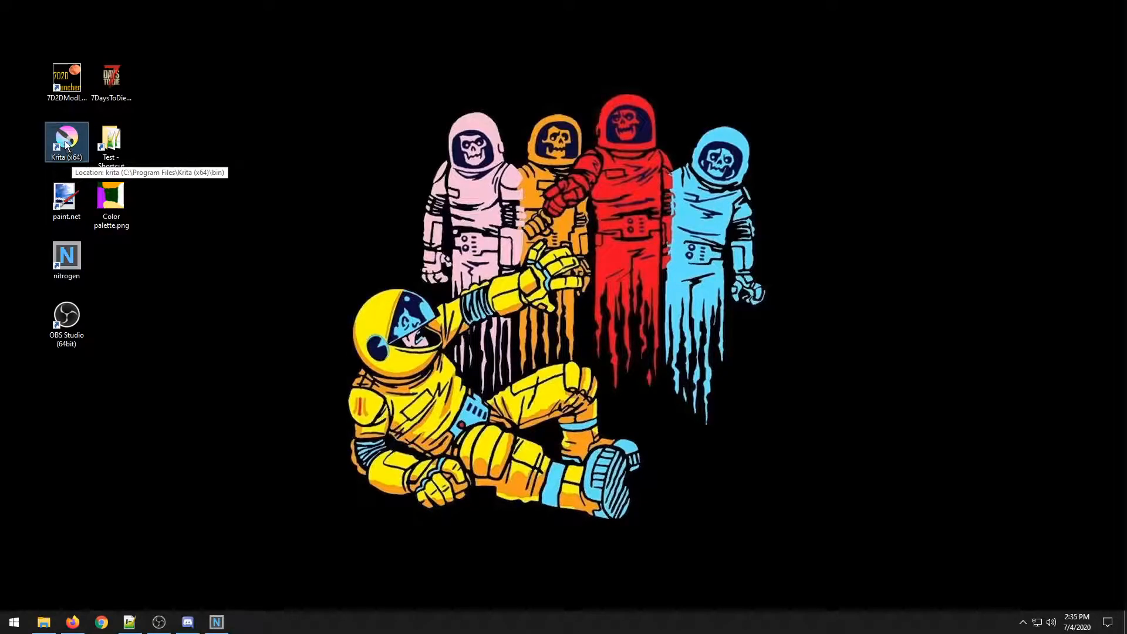
Open the Test world folder from its desktop shortcut and maximize the folder window.
left_click(69, 203)
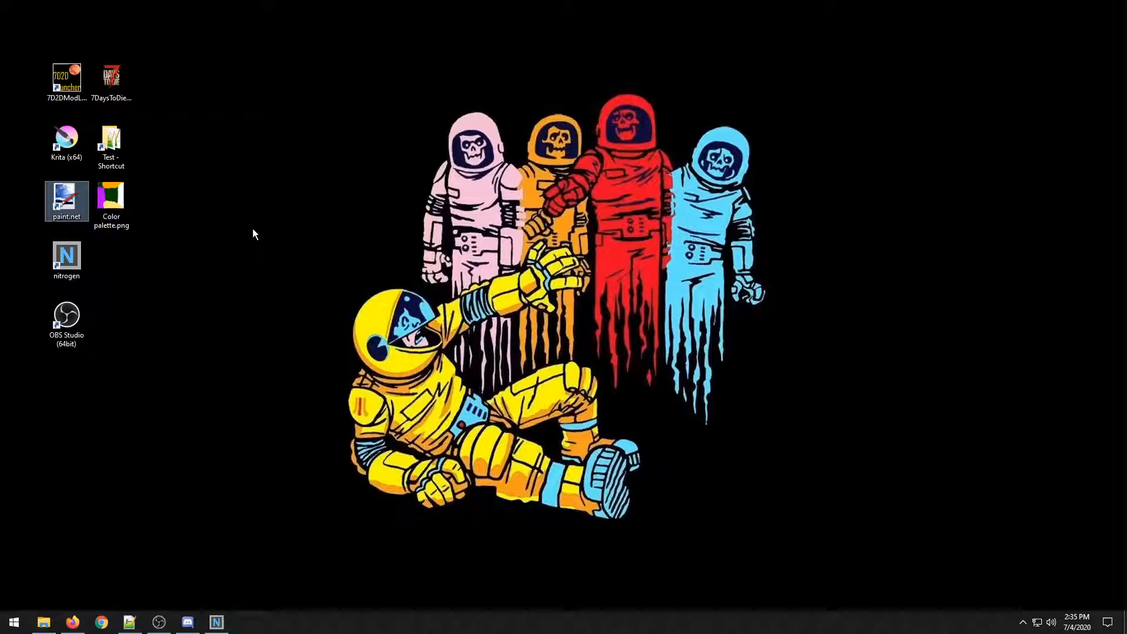
left_click(114, 149)
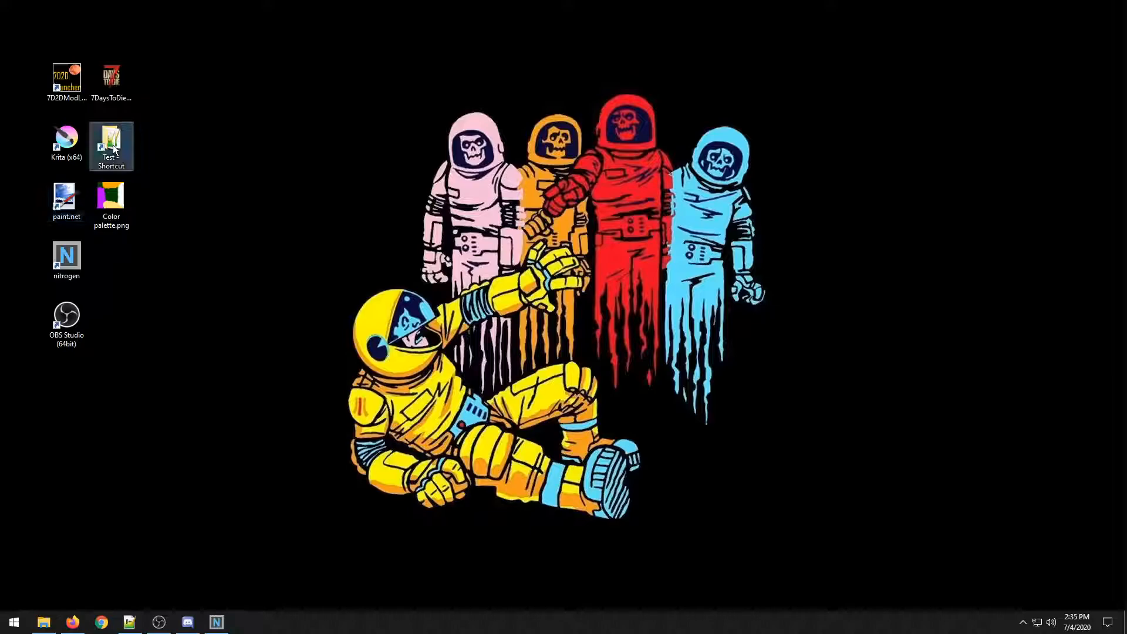
double_click(114, 149)
left_click_drag(3, 206, 577, 1)
left_click(282, 142)
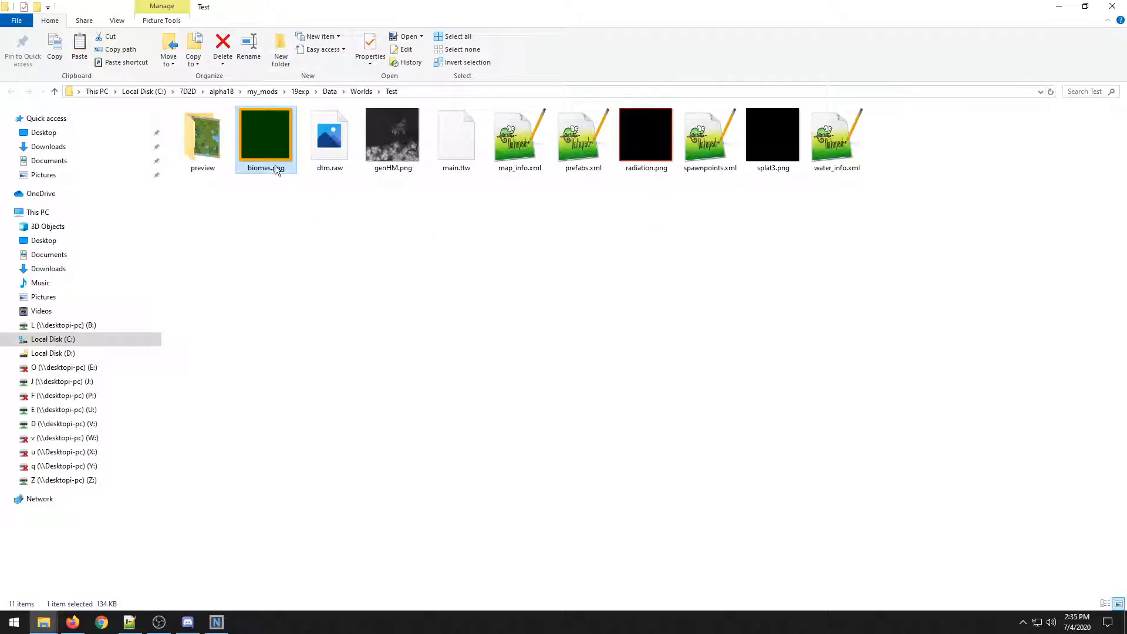
Open the preview folder and open previewMap.png in paint.net.
left_click(200, 132)
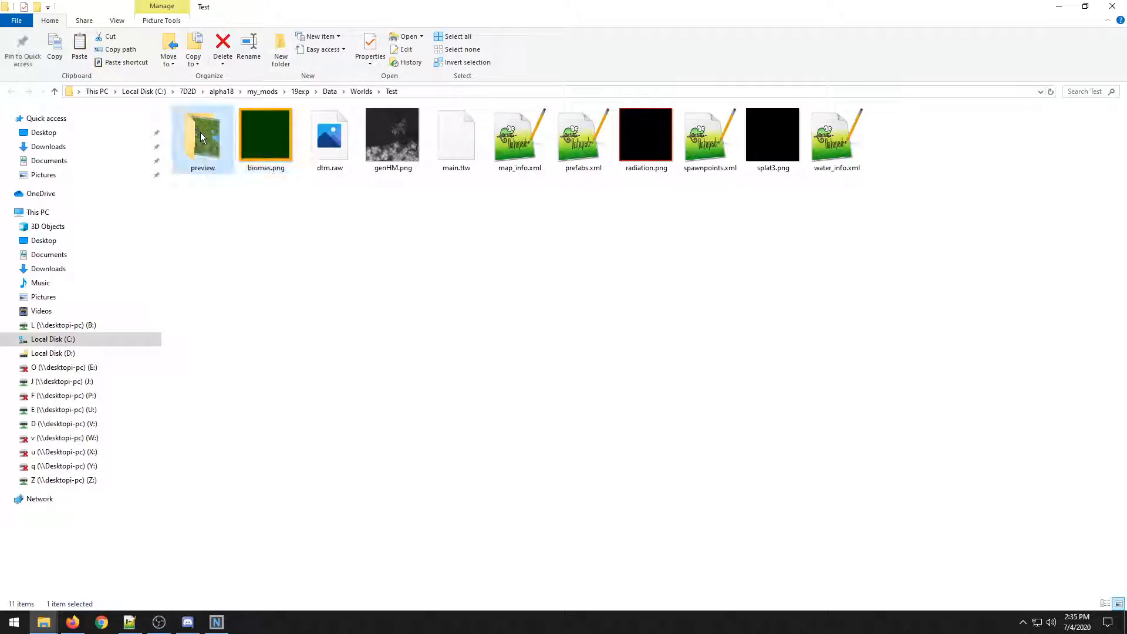
double_click(203, 146)
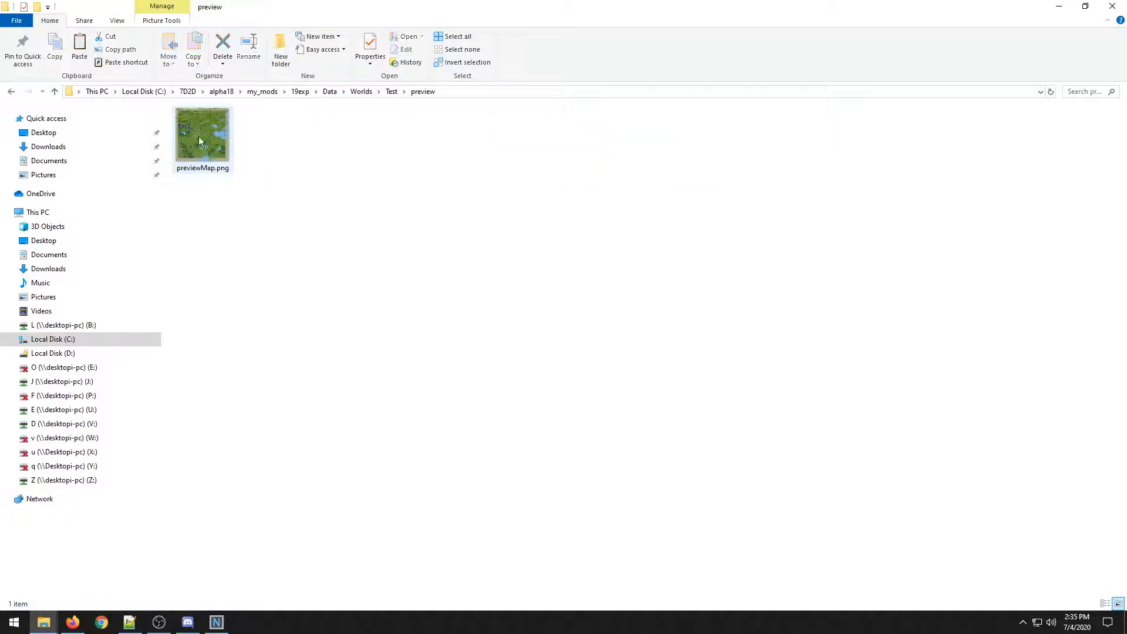
left_click(198, 136)
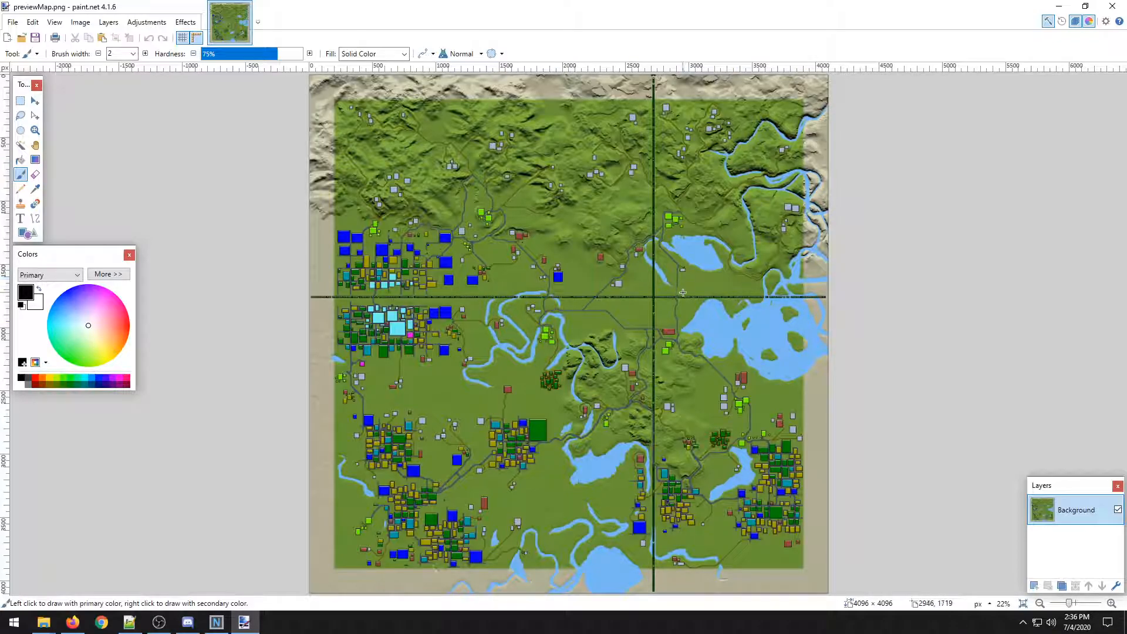
Examine the preview map closely, including its towns, roads, rivers and lakes.
scroll(681, 293, "up", 5)
scroll(615, 322, "down", 5)
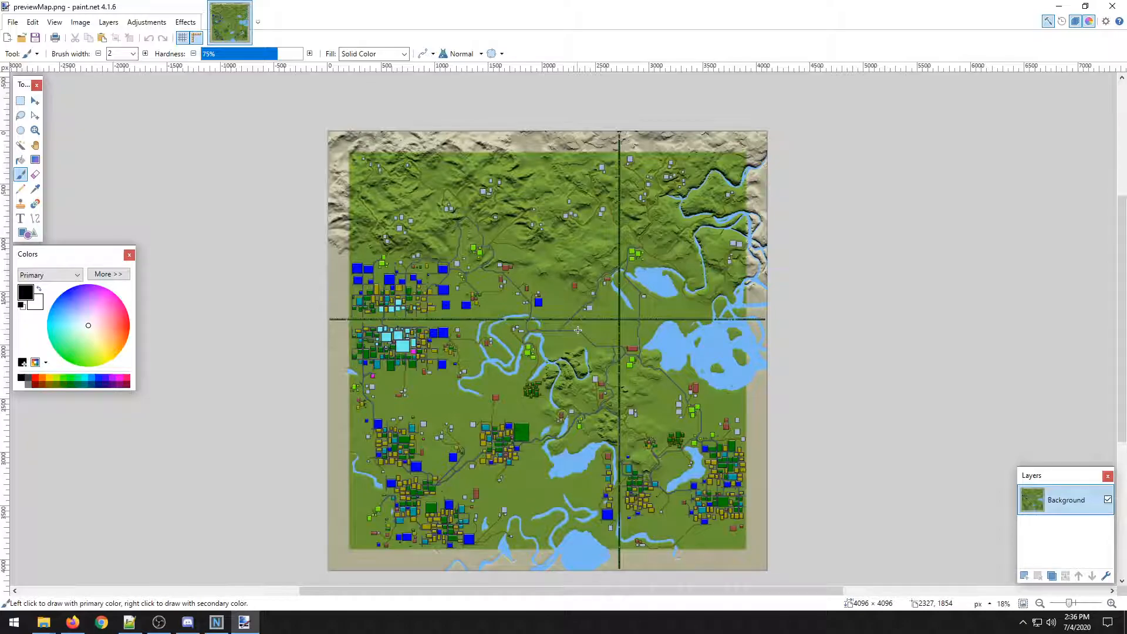
scroll(578, 330, "up", 5)
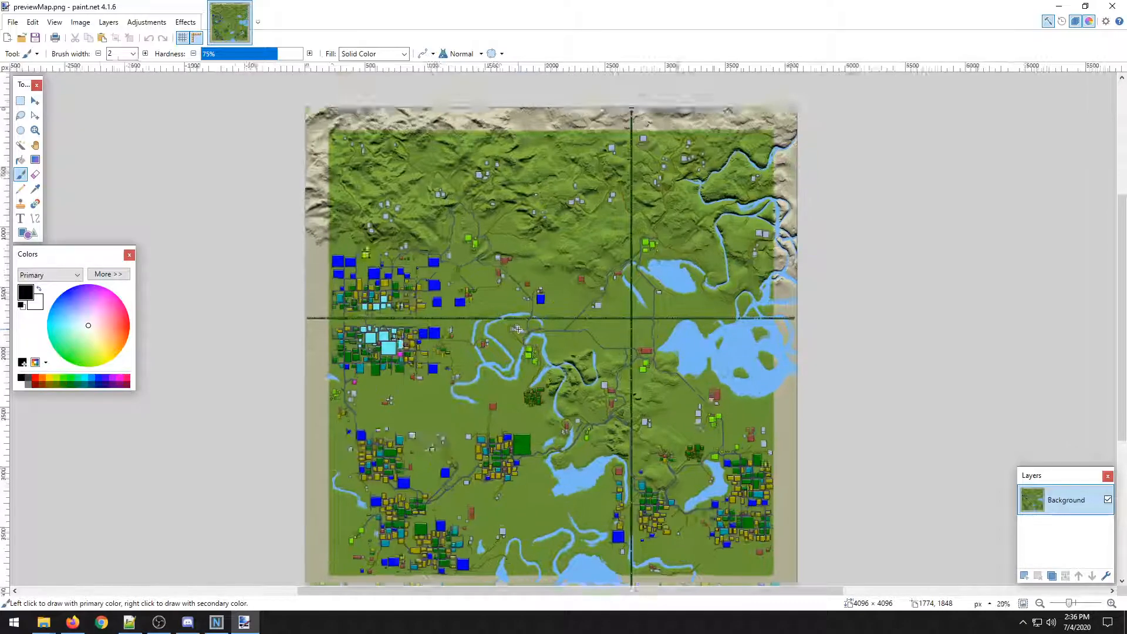
scroll(489, 297, "up", 4)
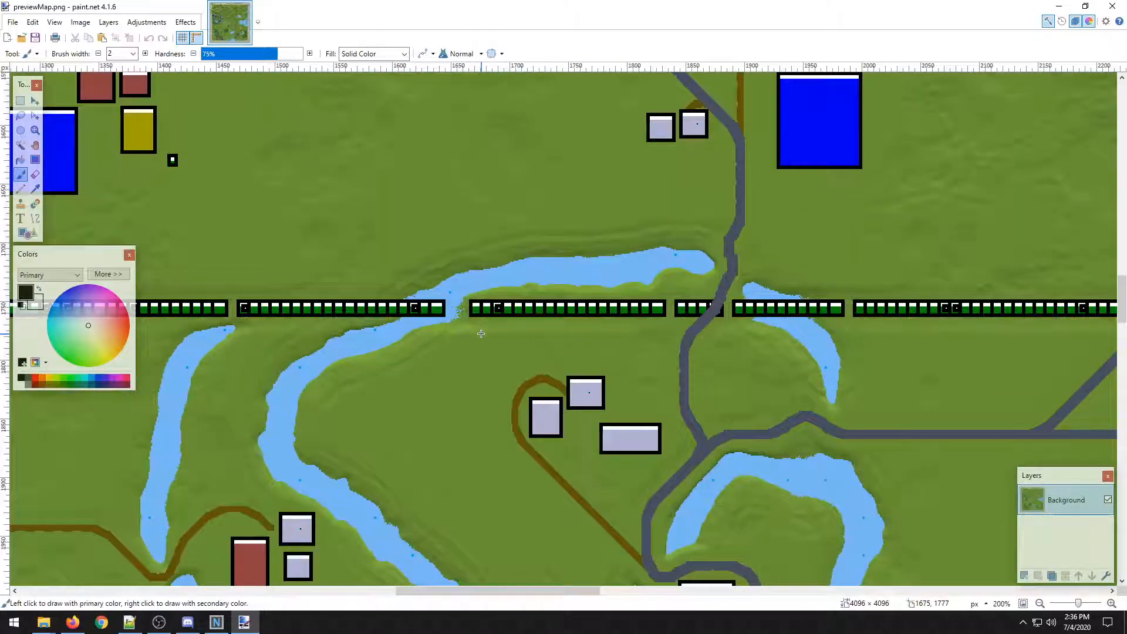
scroll(481, 334, "down", 8)
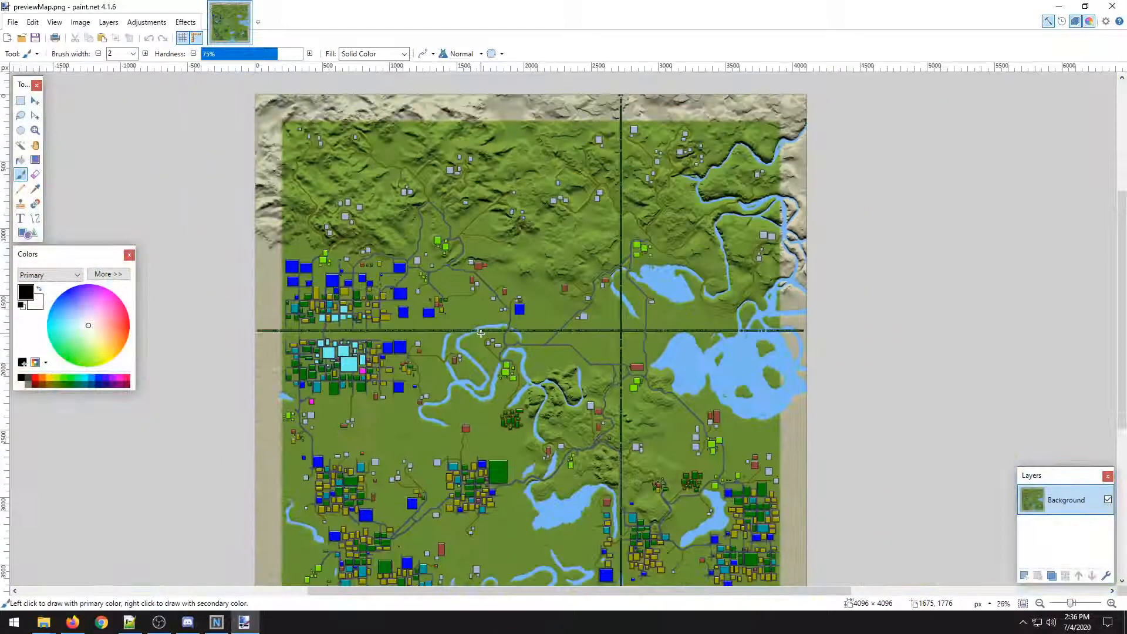
scroll(481, 333, "down", 1)
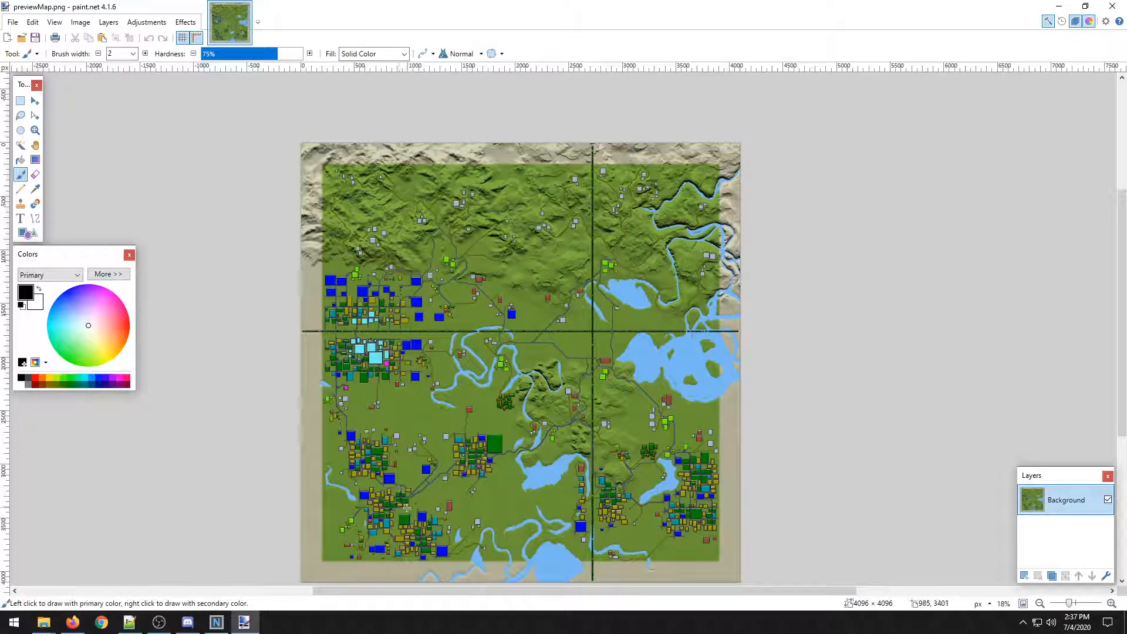
scroll(441, 447, "down", 2)
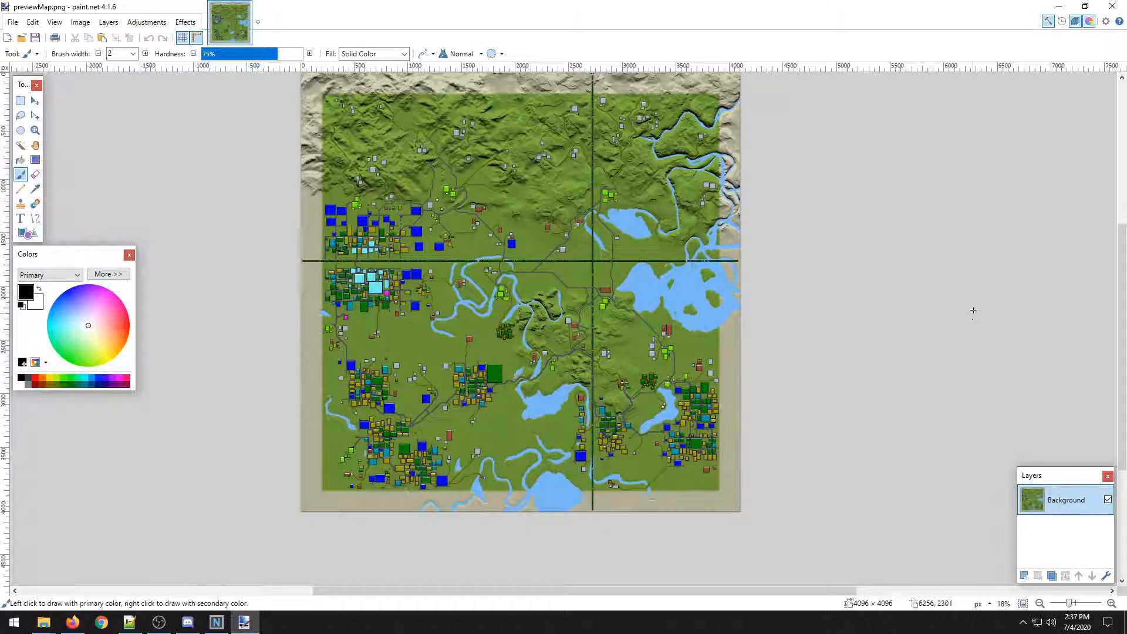
left_click_drag(1122, 240, 1122, 224)
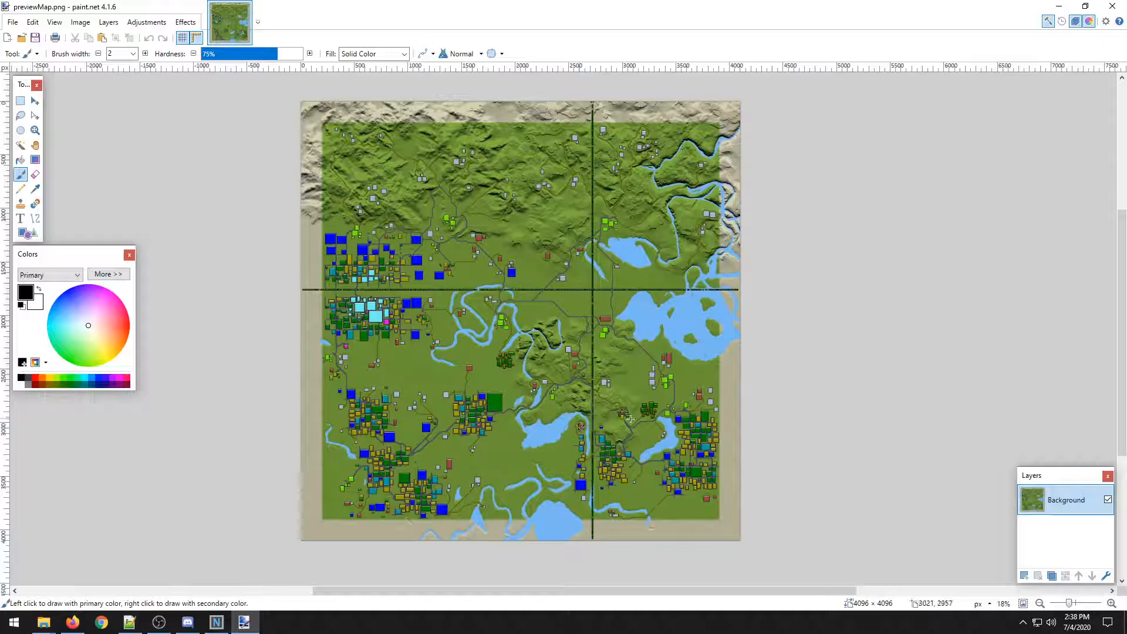
scroll(673, 335, "up", 2)
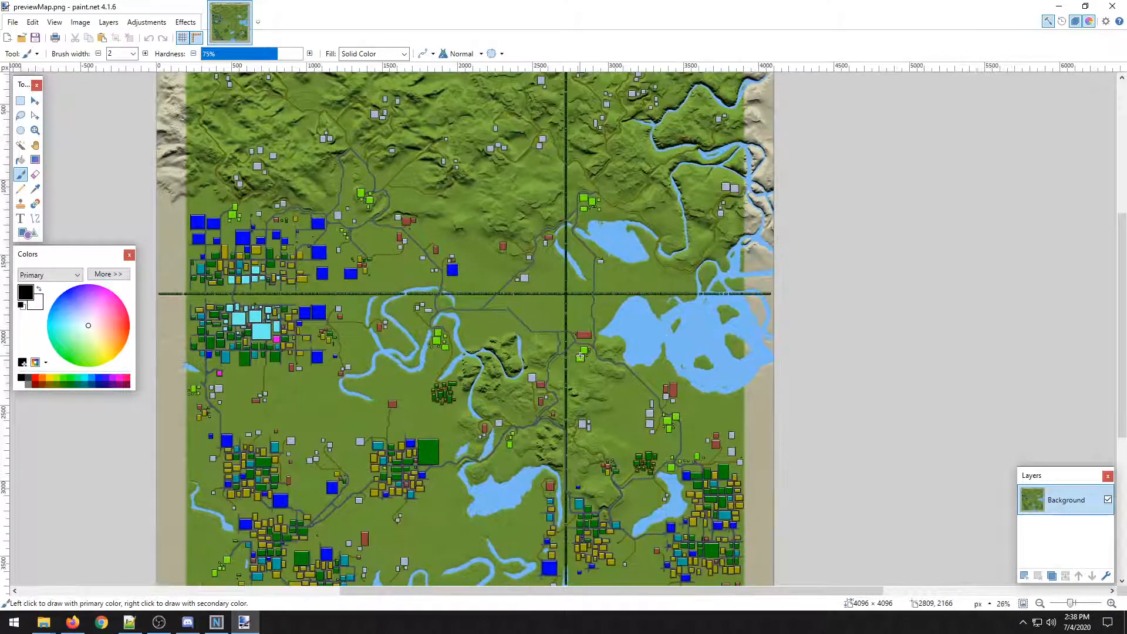
scroll(580, 356, "up", 1)
scroll(726, 318, "up", 1)
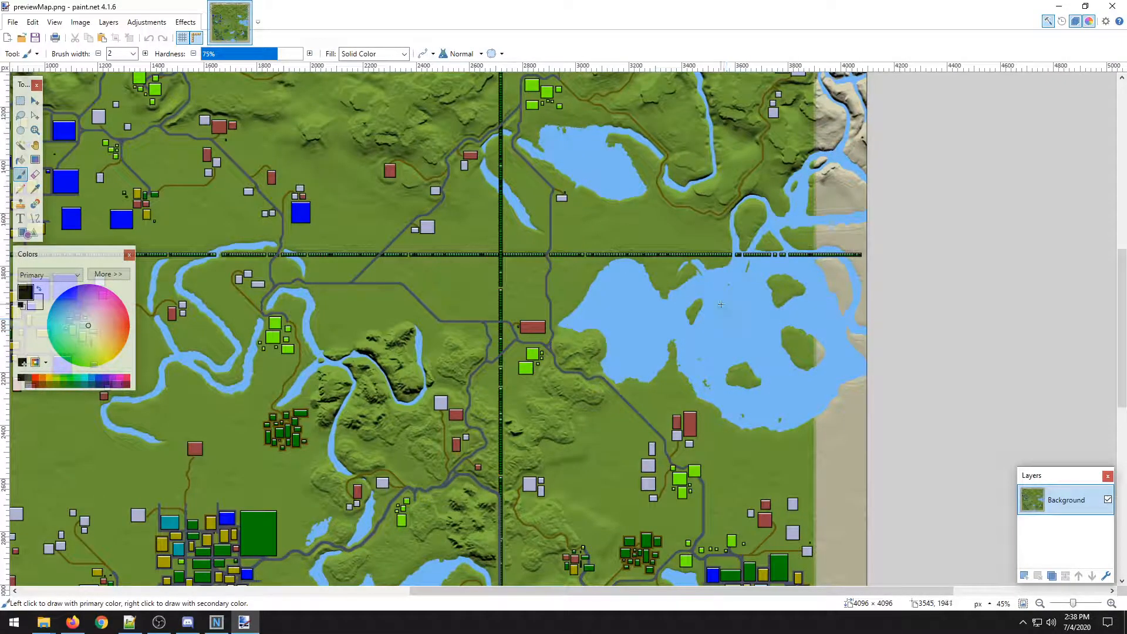
scroll(717, 372, "down", 2)
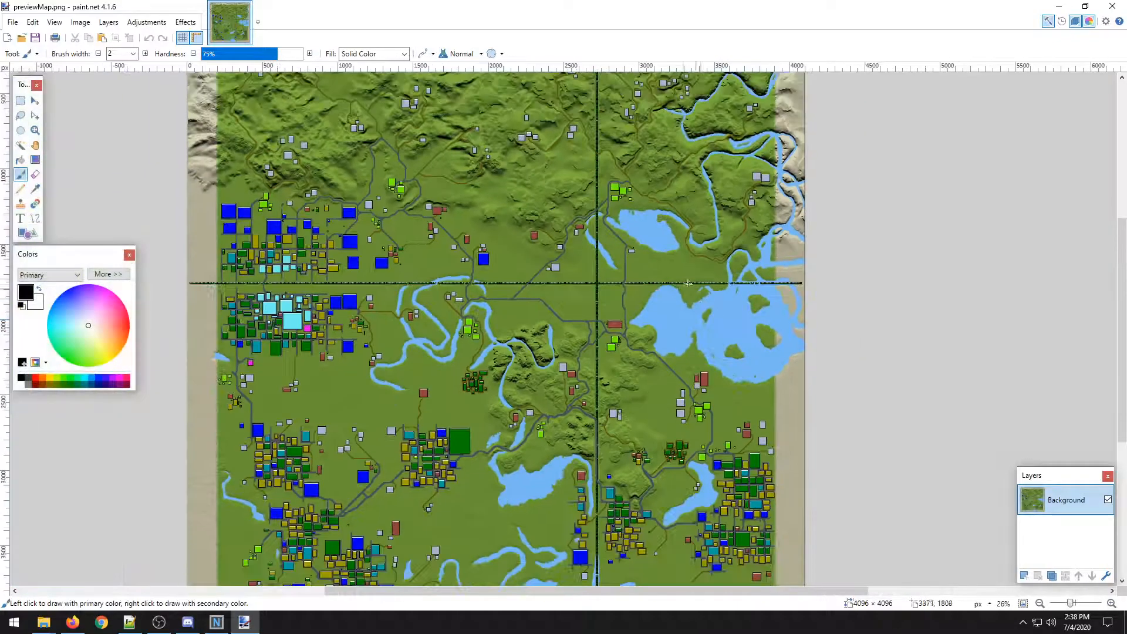
scroll(499, 394, "down", 1)
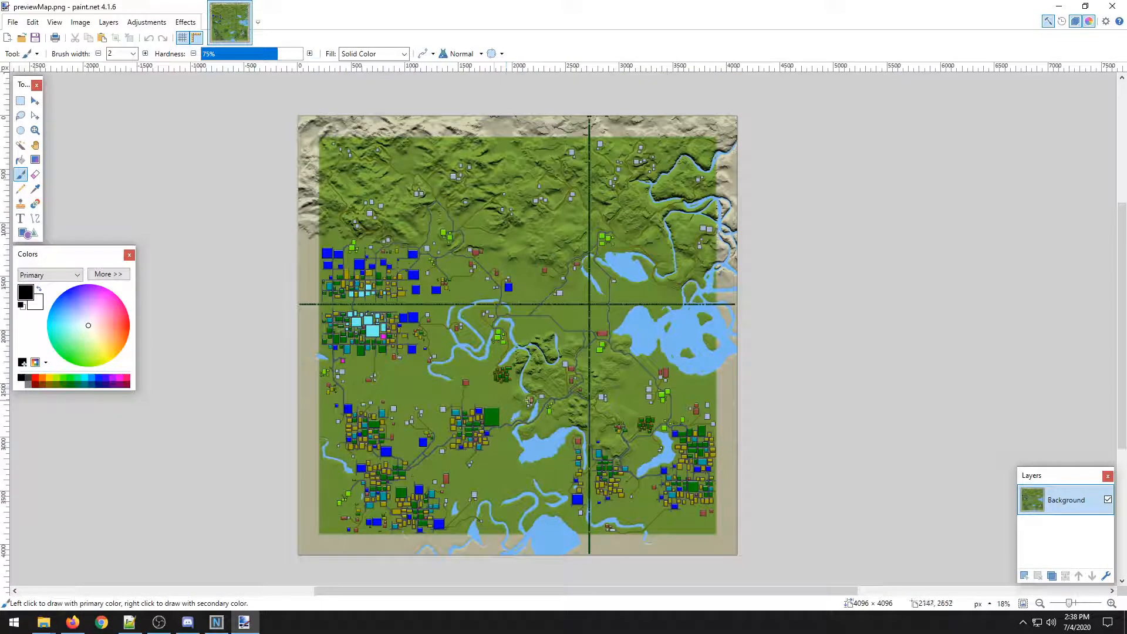
left_click_drag(530, 401, 470, 344)
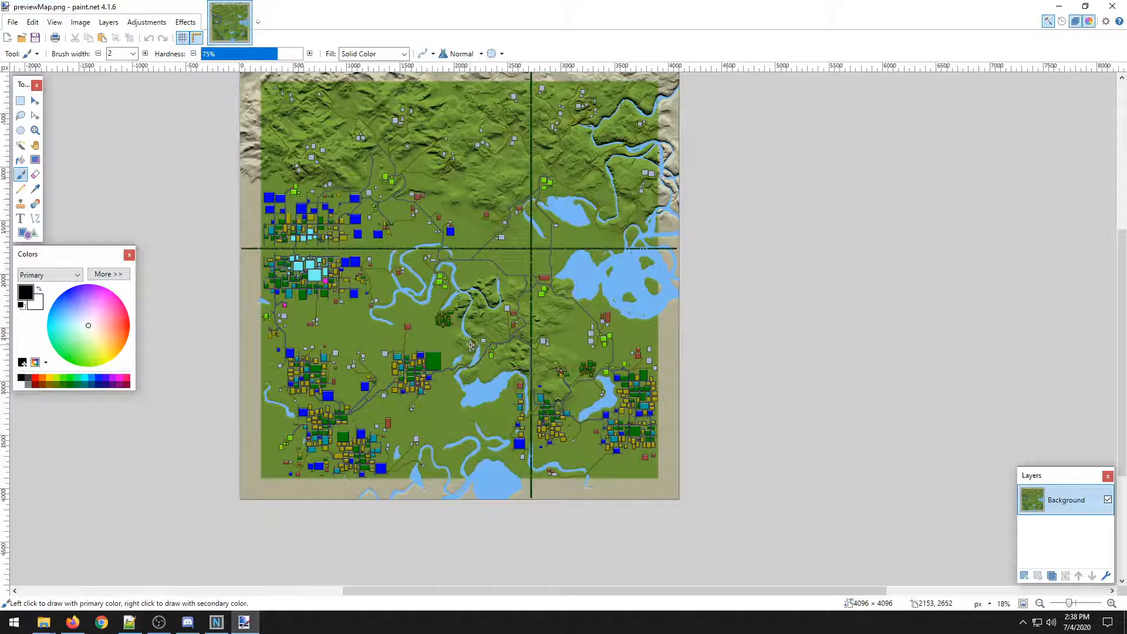
left_click_drag(421, 231, 438, 286)
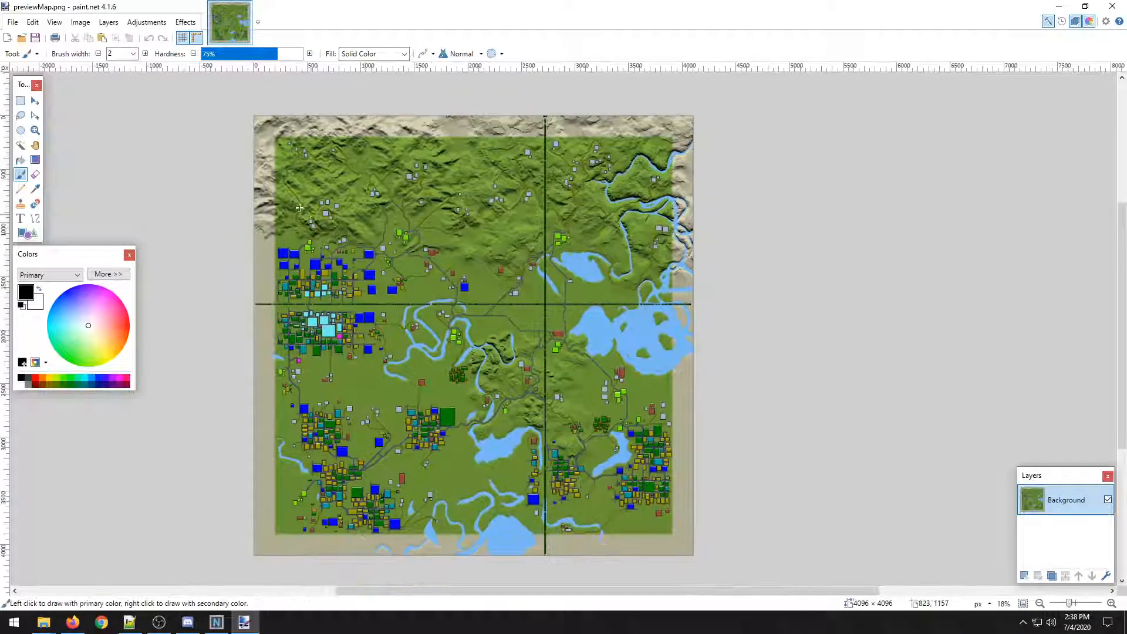
Apply the Black and White adjustment to the map, then undo it.
left_click(132, 23)
mouse_move(110, 26)
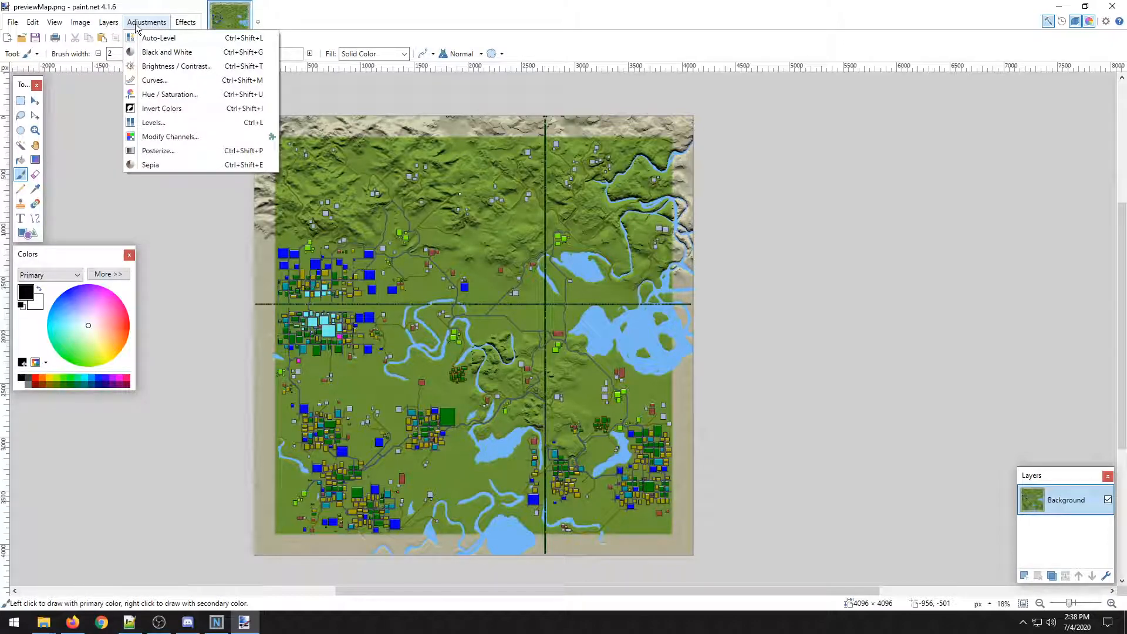
left_click(168, 52)
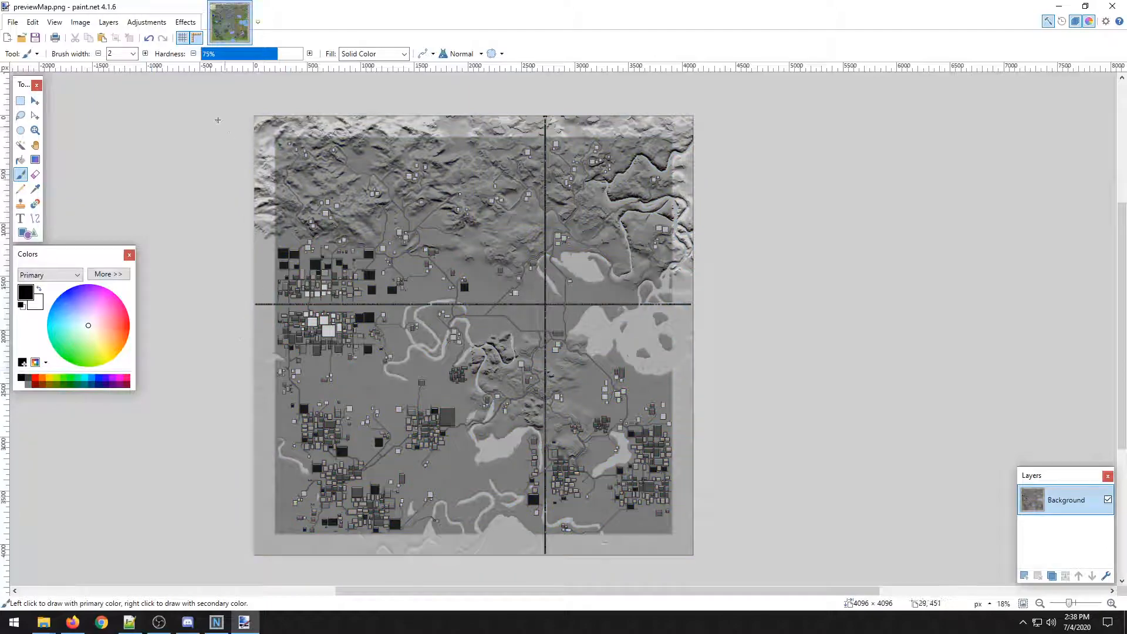
key("ctrl+z")
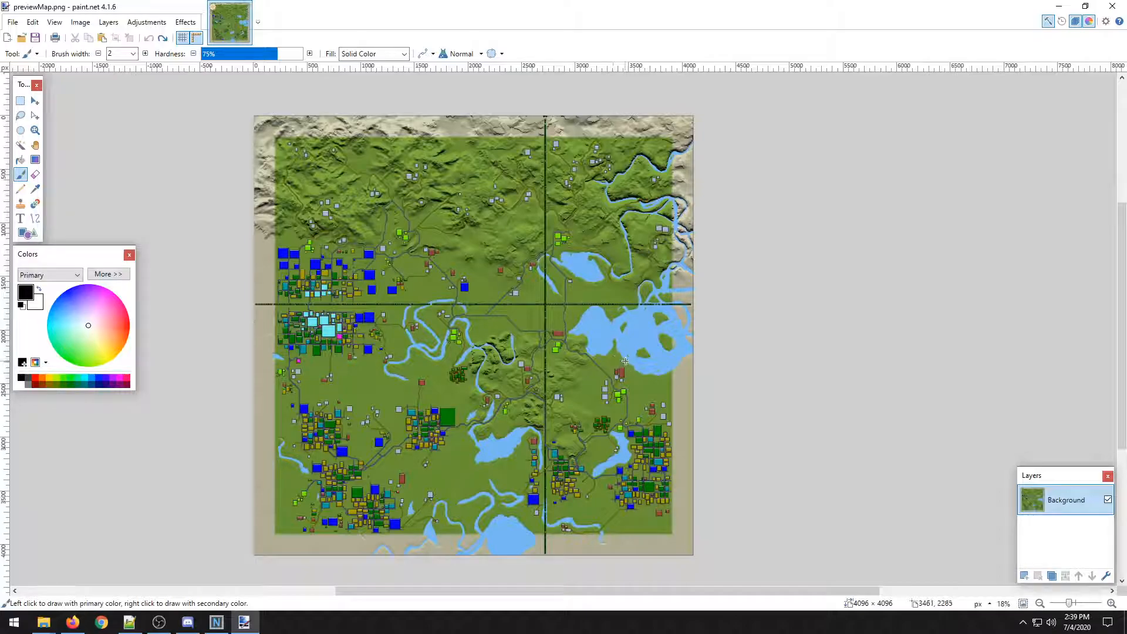
Examine the lakes and river areas of the map up close and across the whole image.
scroll(621, 344, "up", 7)
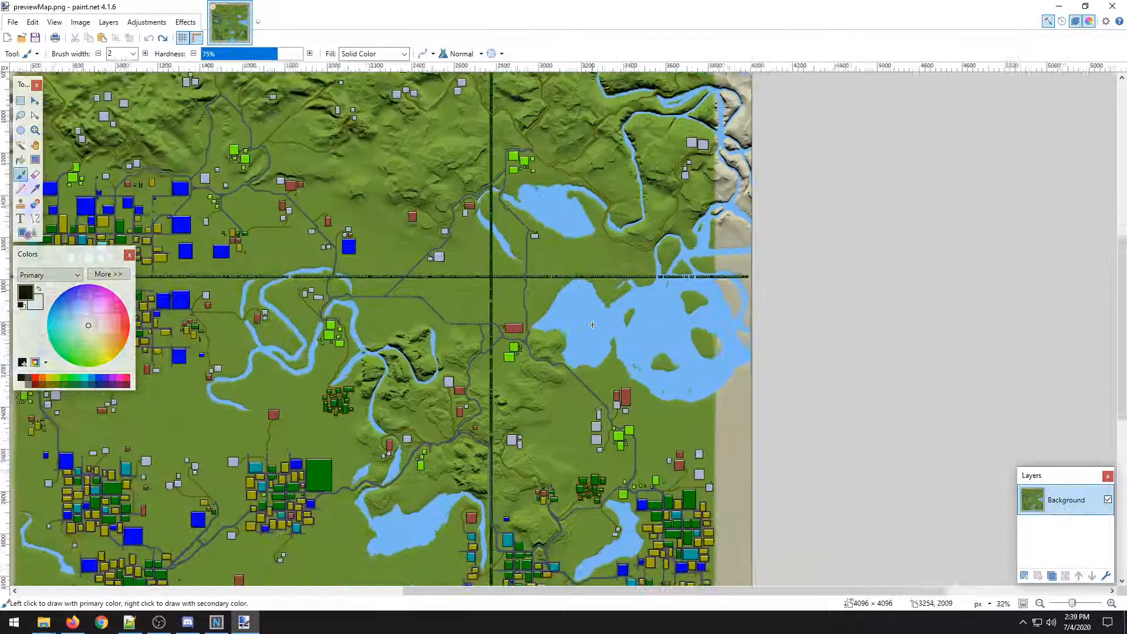
scroll(537, 283, "down", 5)
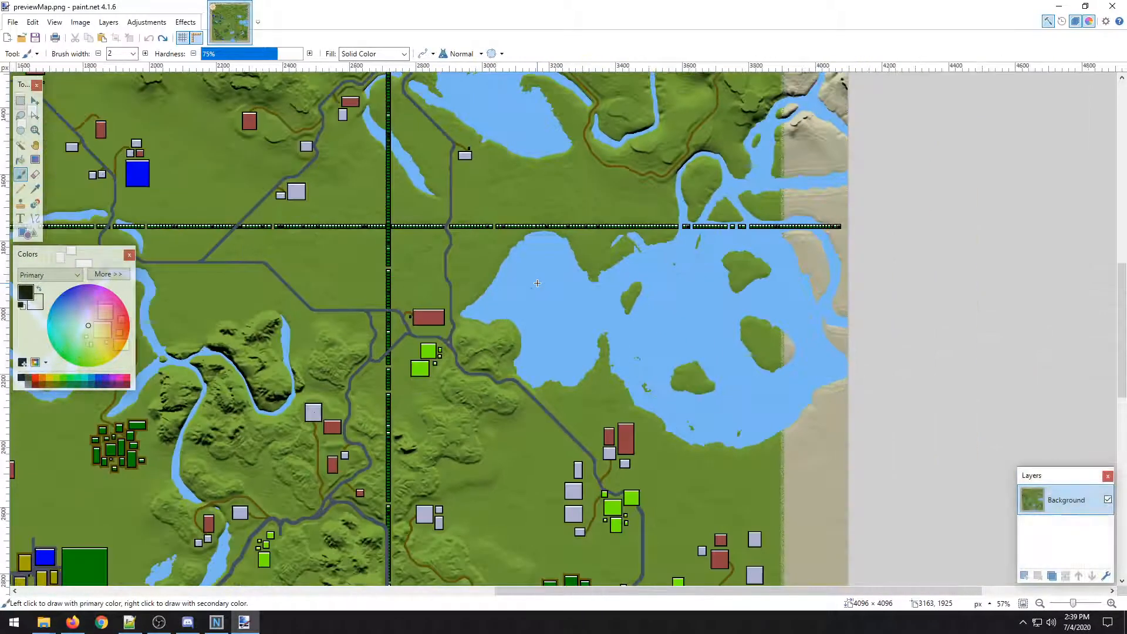
scroll(537, 283, "down", 2)
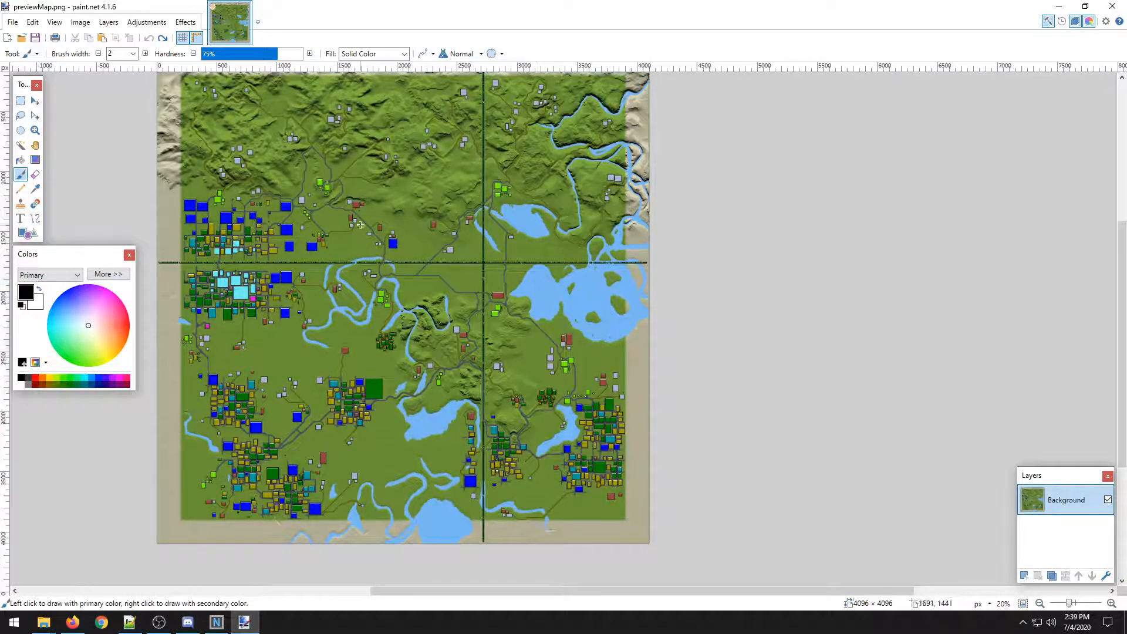
left_click_drag(312, 239, 351, 284)
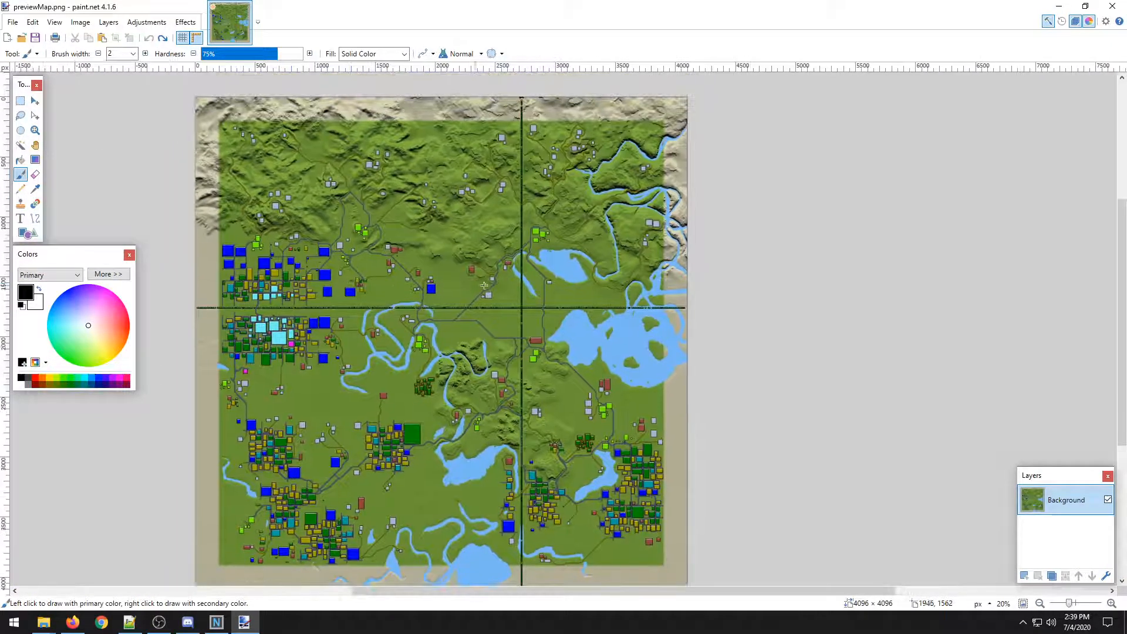
scroll(588, 294, "up", 4)
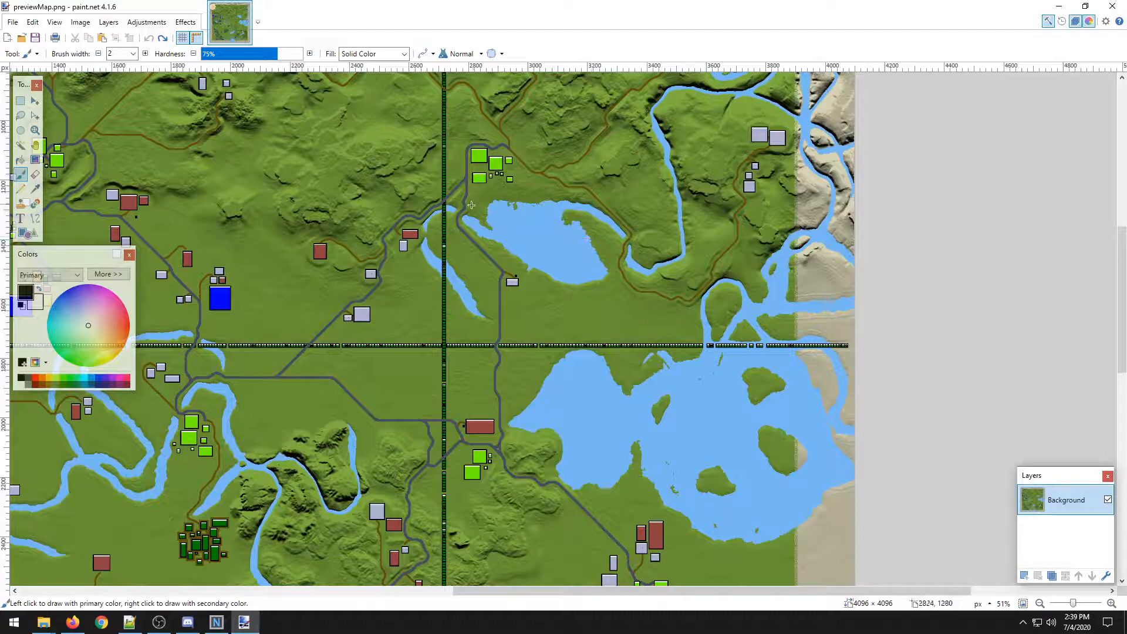
scroll(593, 296, "down", 1)
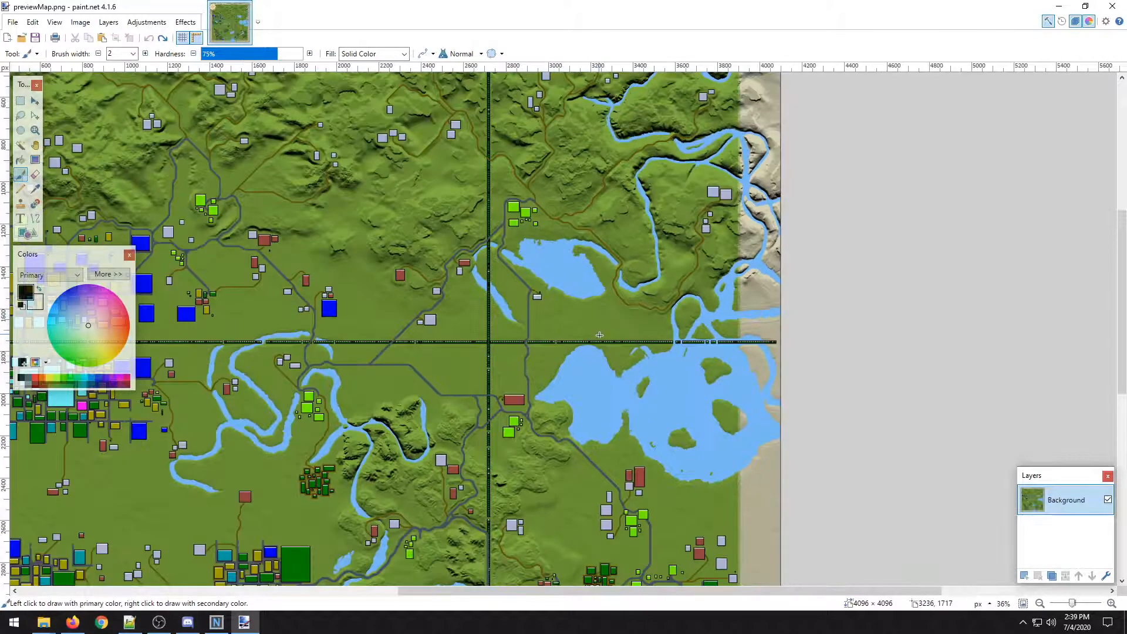
left_click_drag(602, 314, 427, 357)
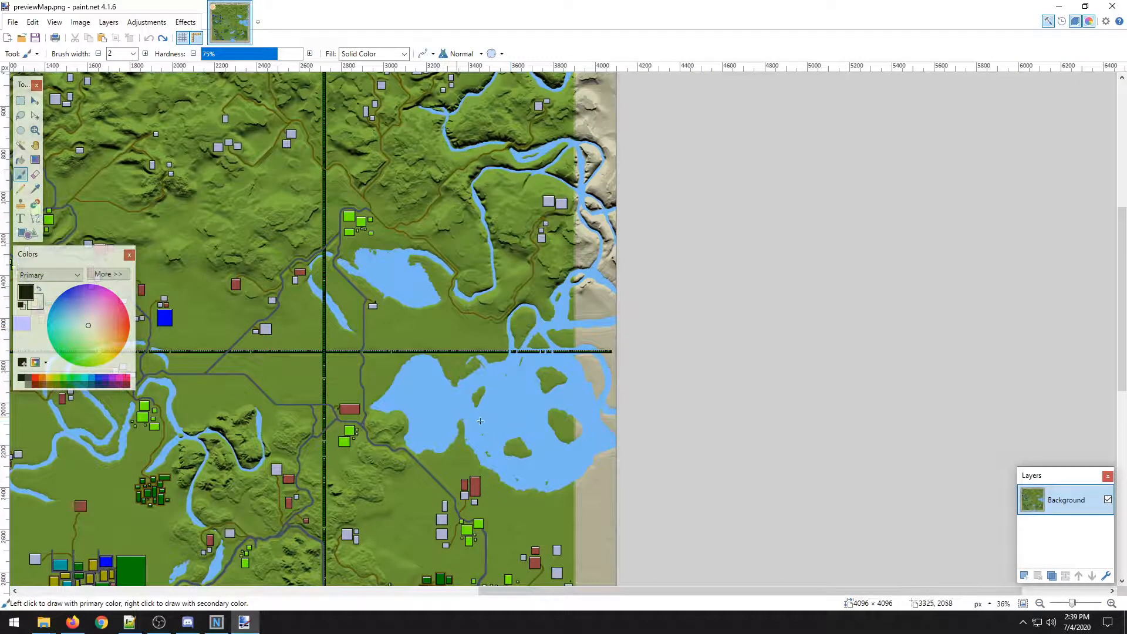
scroll(436, 397, "down", 1)
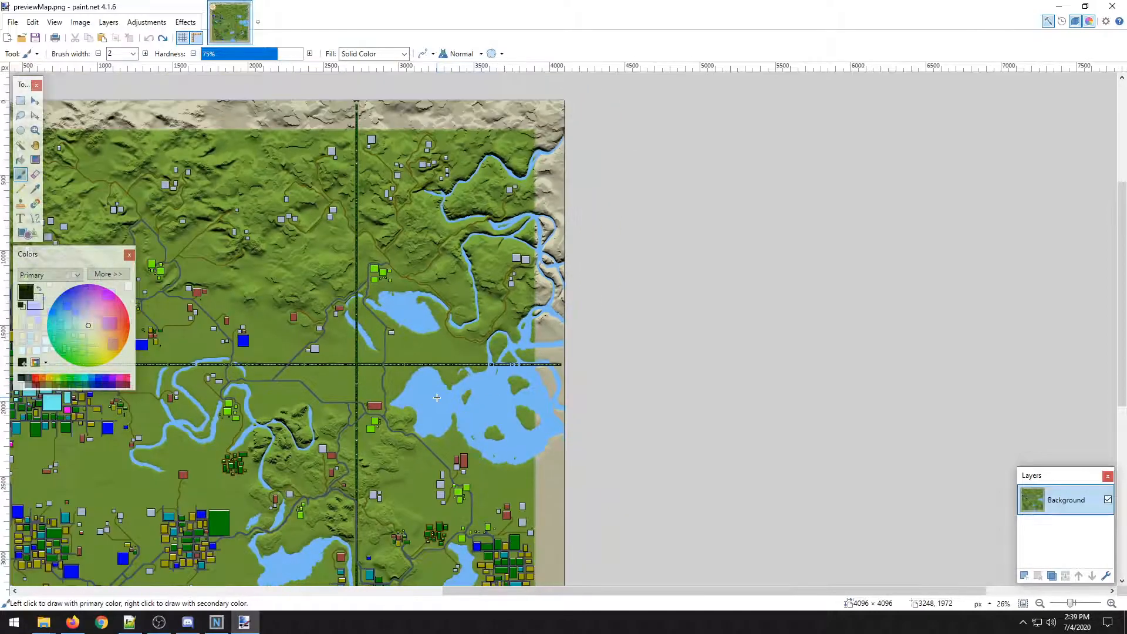
left_click_drag(291, 409, 620, 360)
scroll(570, 354, "down", 1)
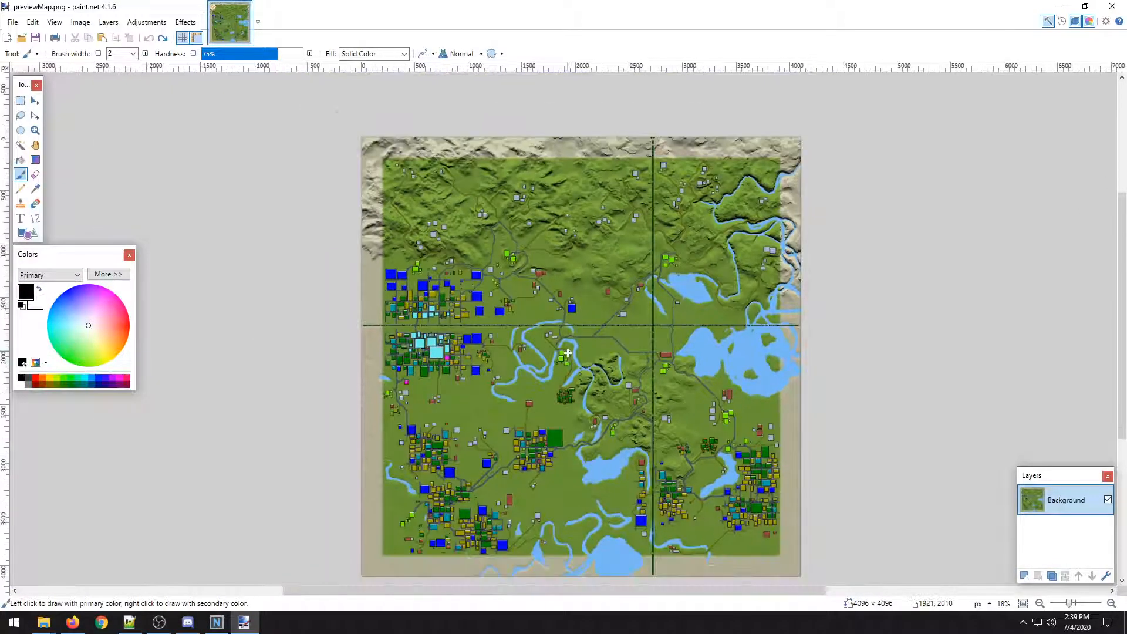
left_click_drag(562, 312, 493, 270)
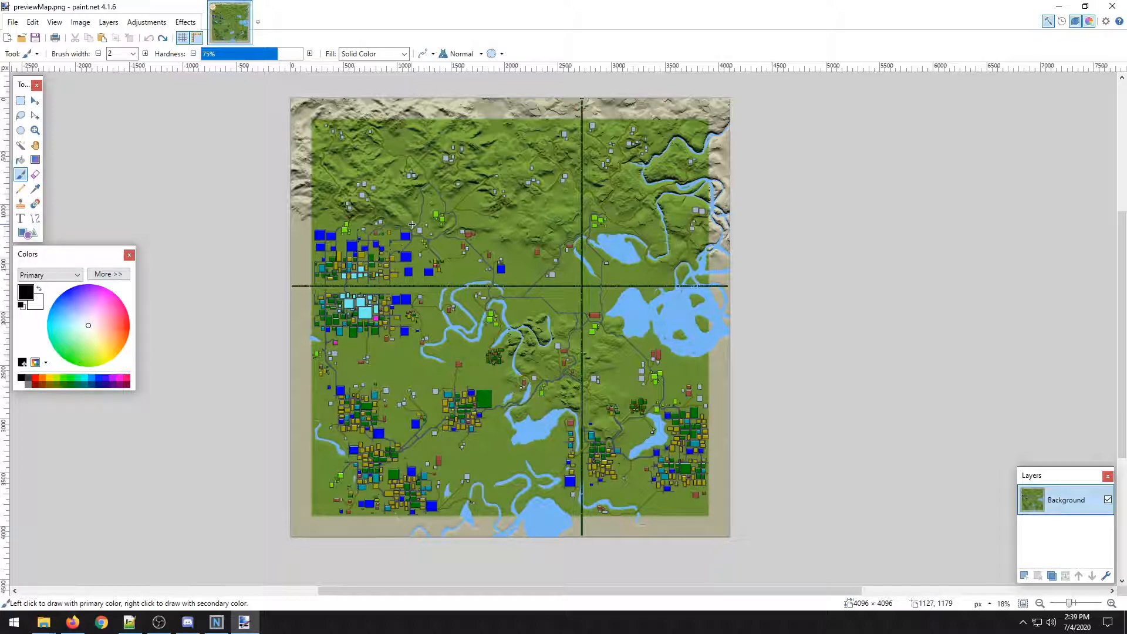
scroll(394, 213, "up", 1)
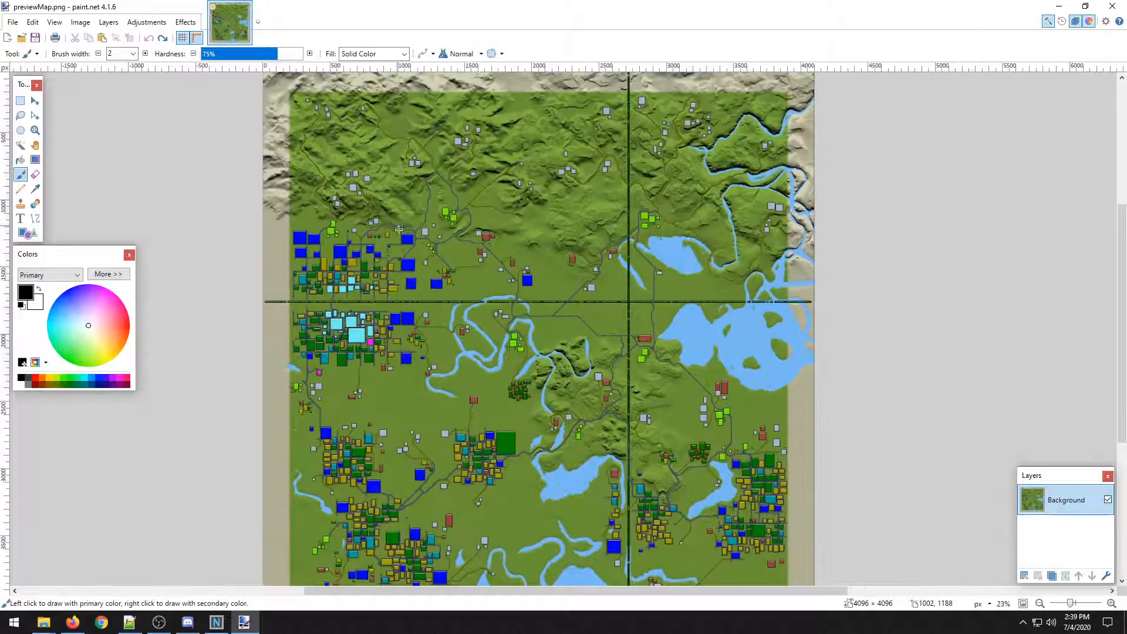
scroll(399, 235, "down", 2)
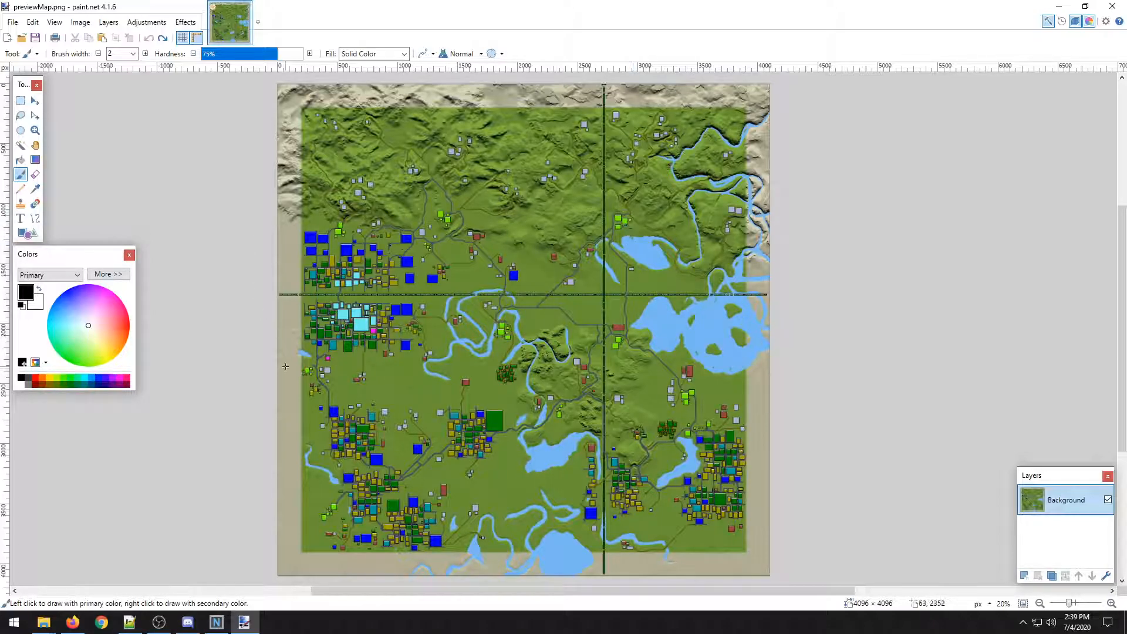
scroll(286, 366, "down", 1)
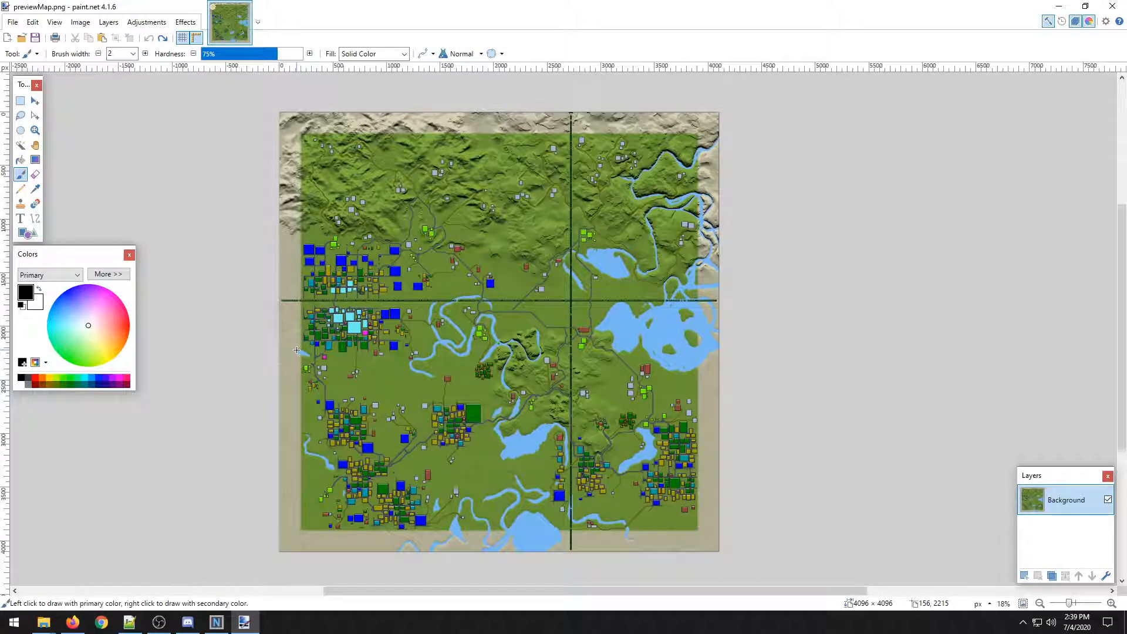
Apply the Black and White adjustment to the preview map.
scroll(340, 346, "up", 1)
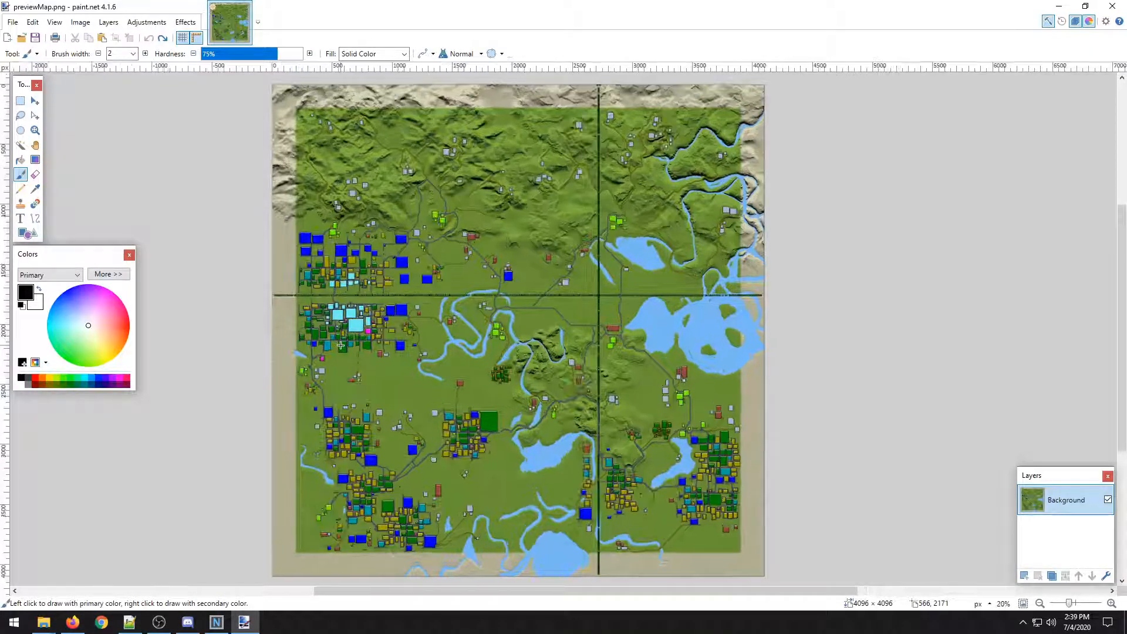
left_click(146, 21)
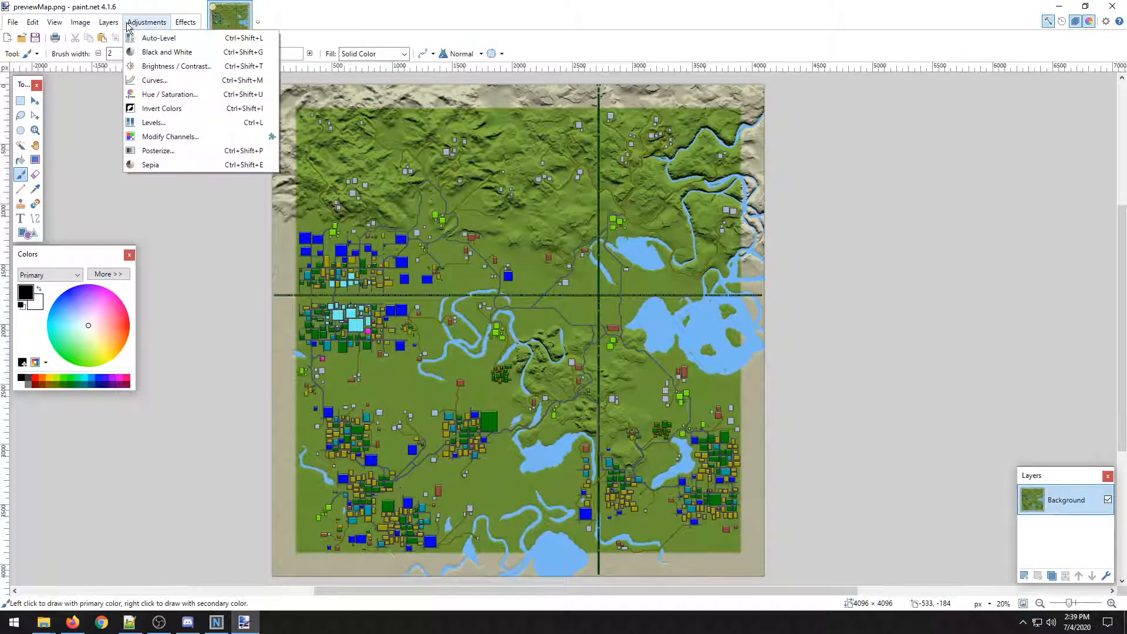
left_click(155, 52)
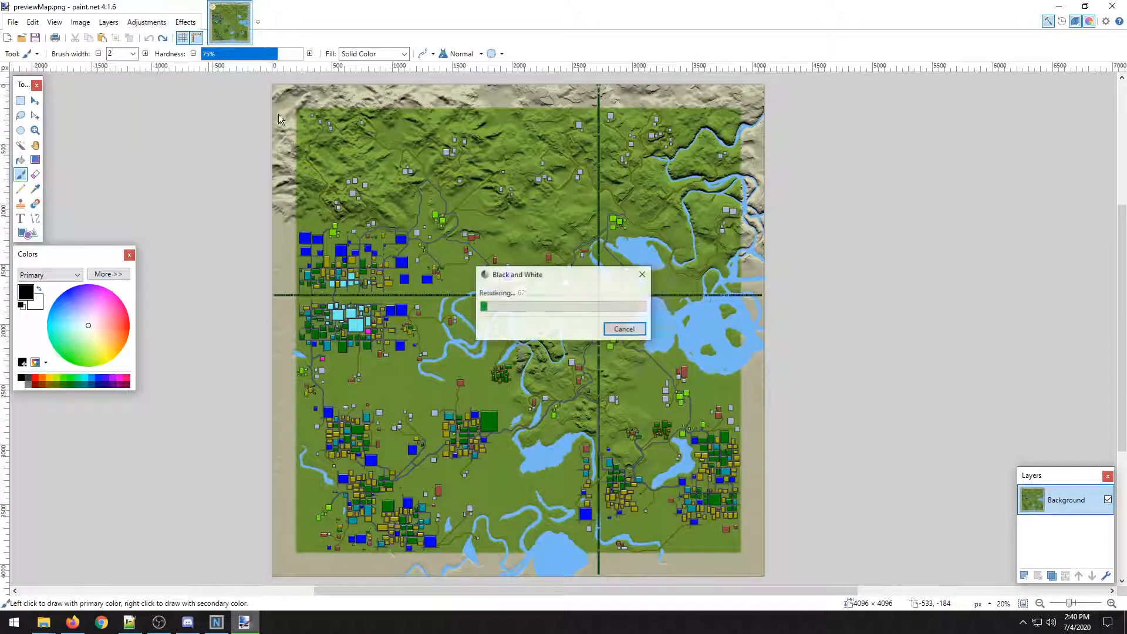
Apply Brightness / Contrast to the map with brightness 34 and contrast 45.
left_click(139, 23)
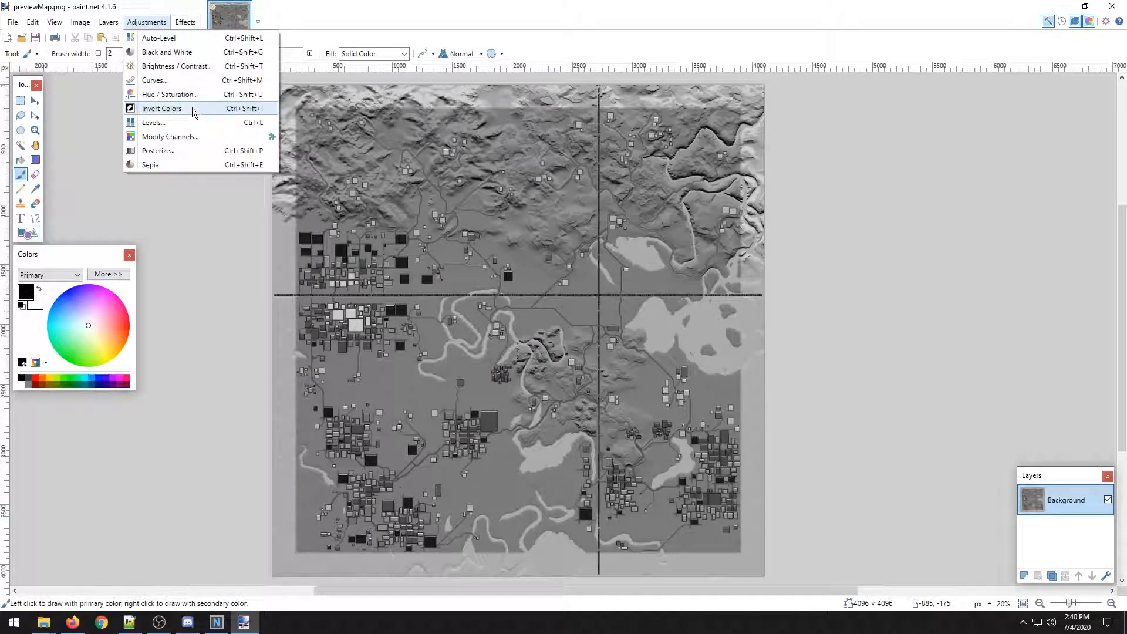
left_click(182, 66)
left_click_drag(553, 260, 902, 159)
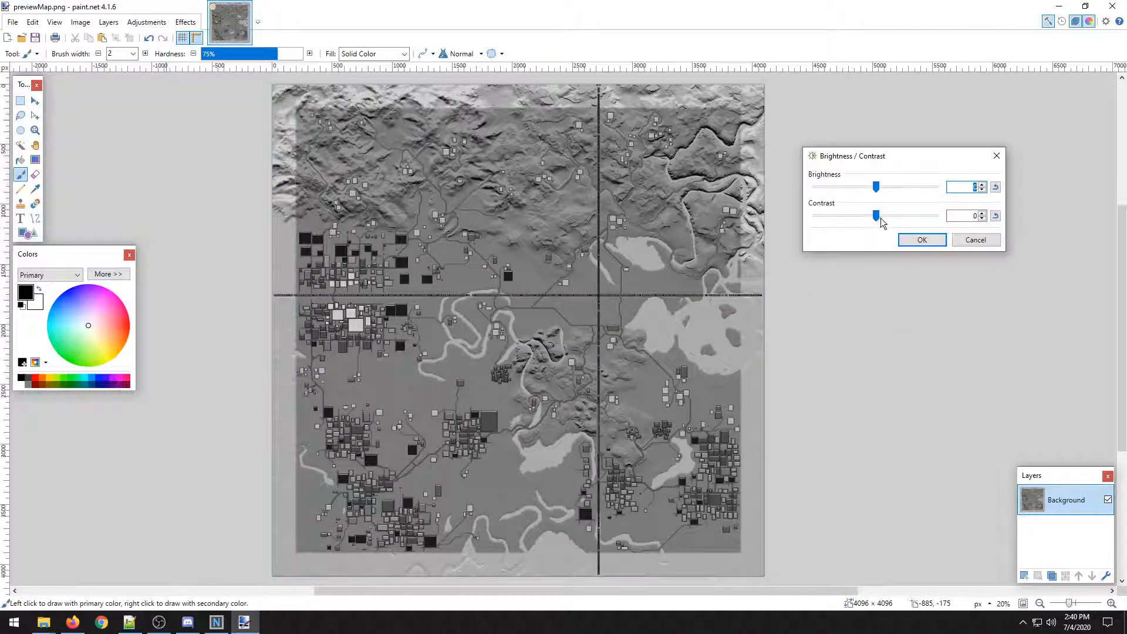
left_click_drag(878, 216, 896, 196)
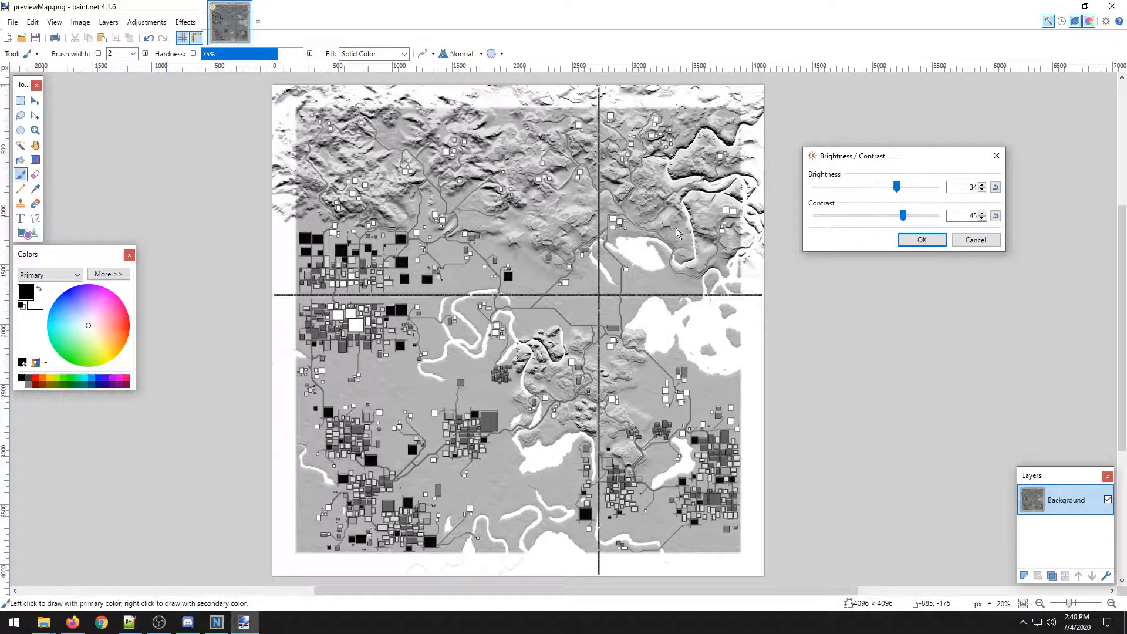
left_click(920, 240)
Examine the adjusted map up close, including the rivers, lakes, roads and towns, then view the whole image.
scroll(535, 201, "up", 5)
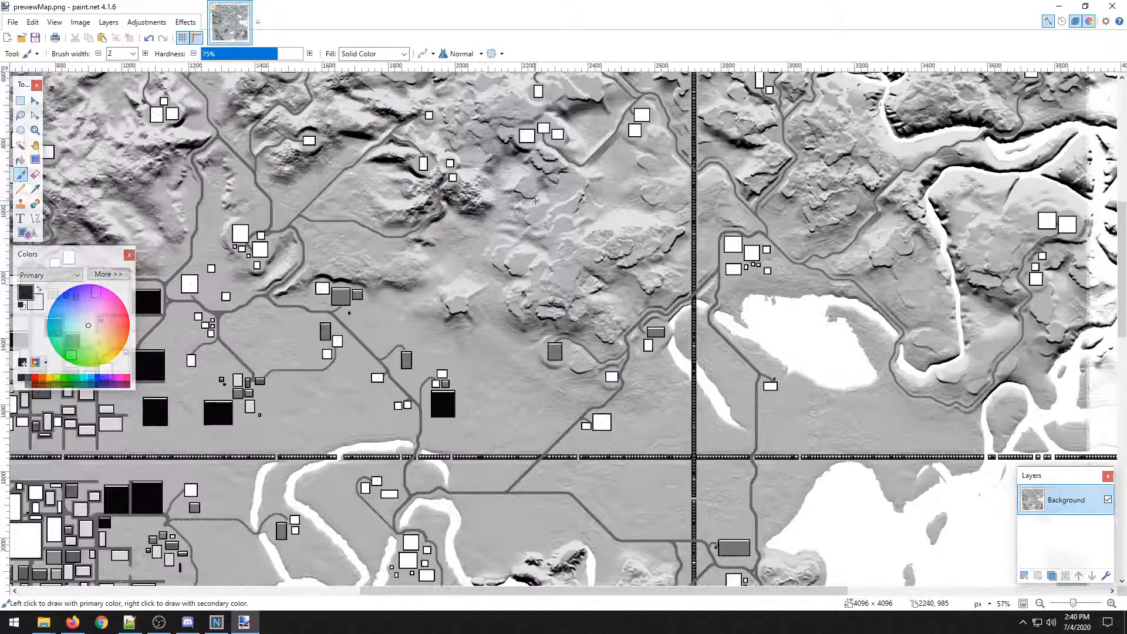
scroll(515, 233, "up", 2)
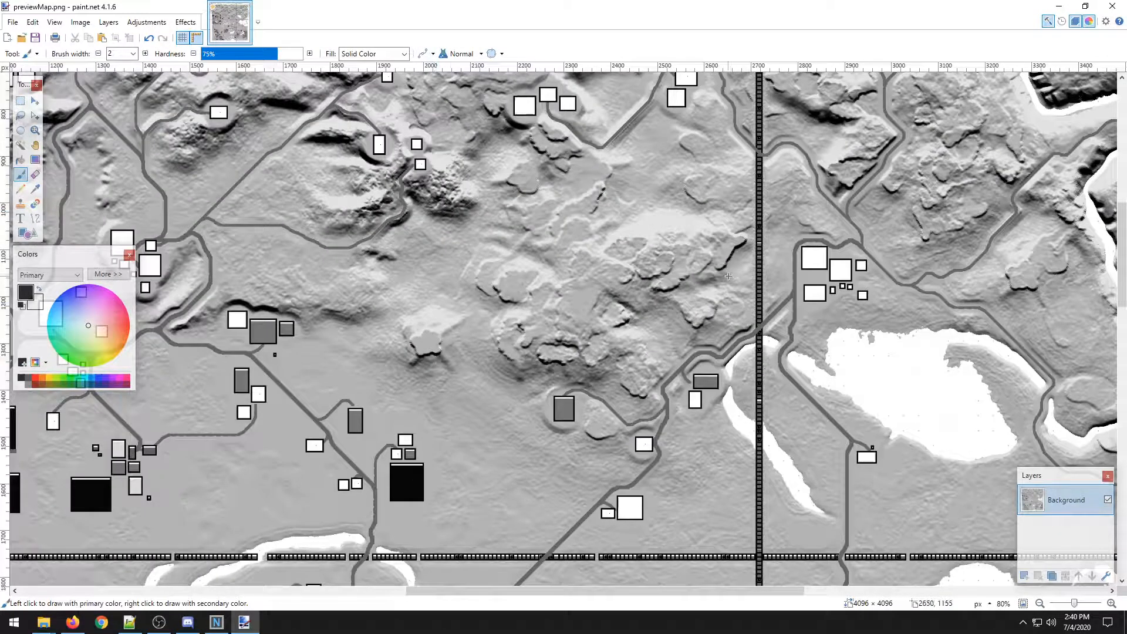
scroll(728, 275, "down", 3)
scroll(421, 277, "down", 2)
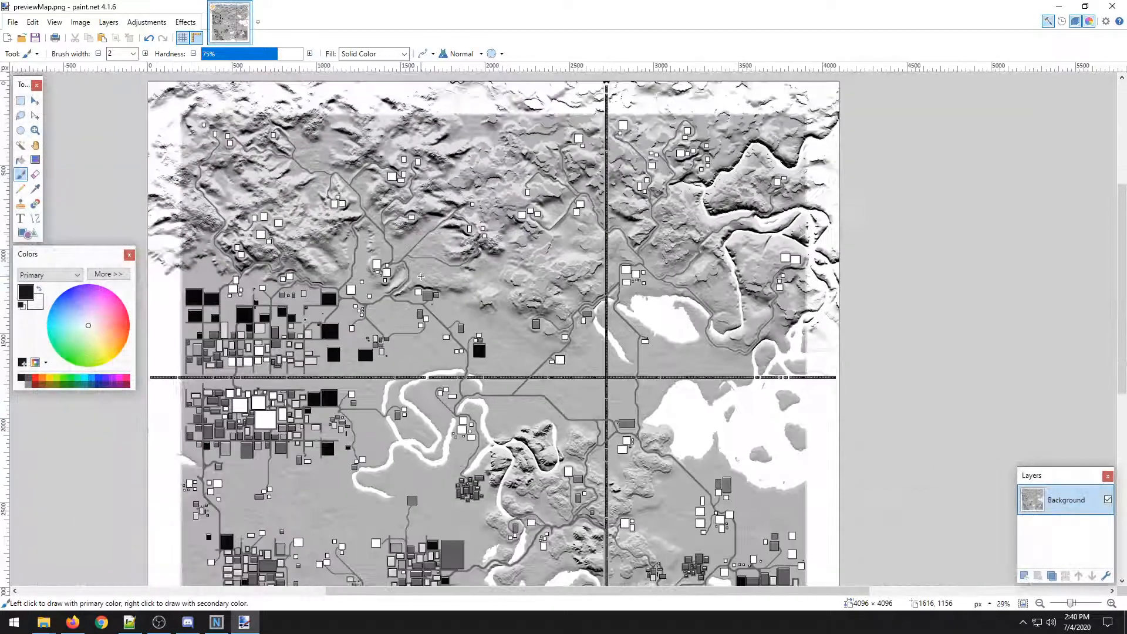
scroll(421, 276, "down", 3)
scroll(429, 223, "left", 1)
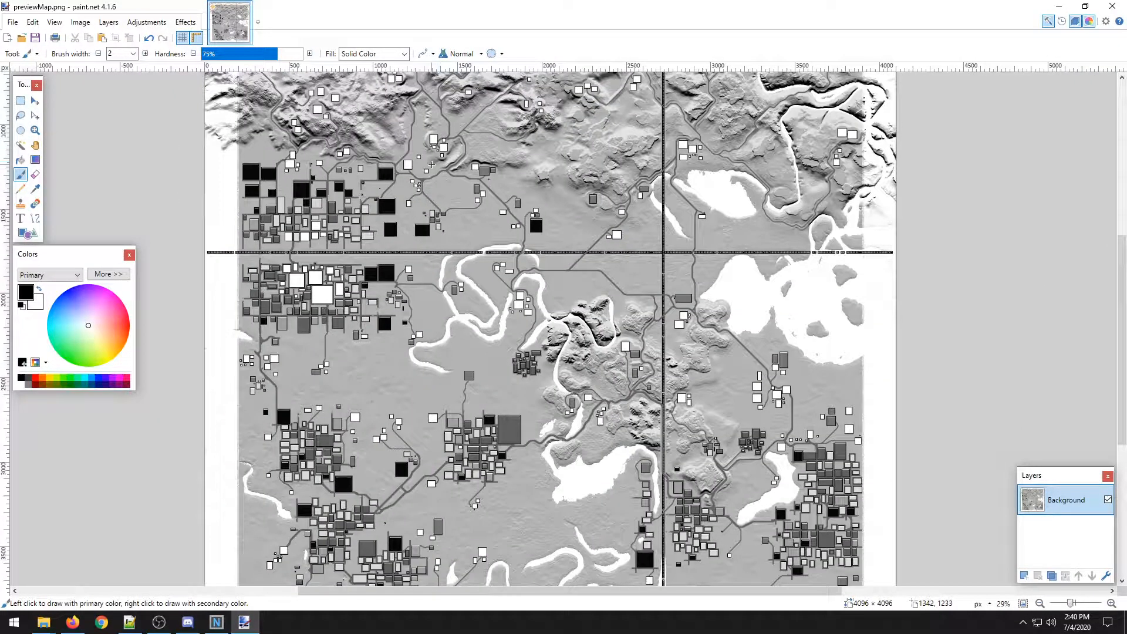
scroll(597, 340, "up", 3)
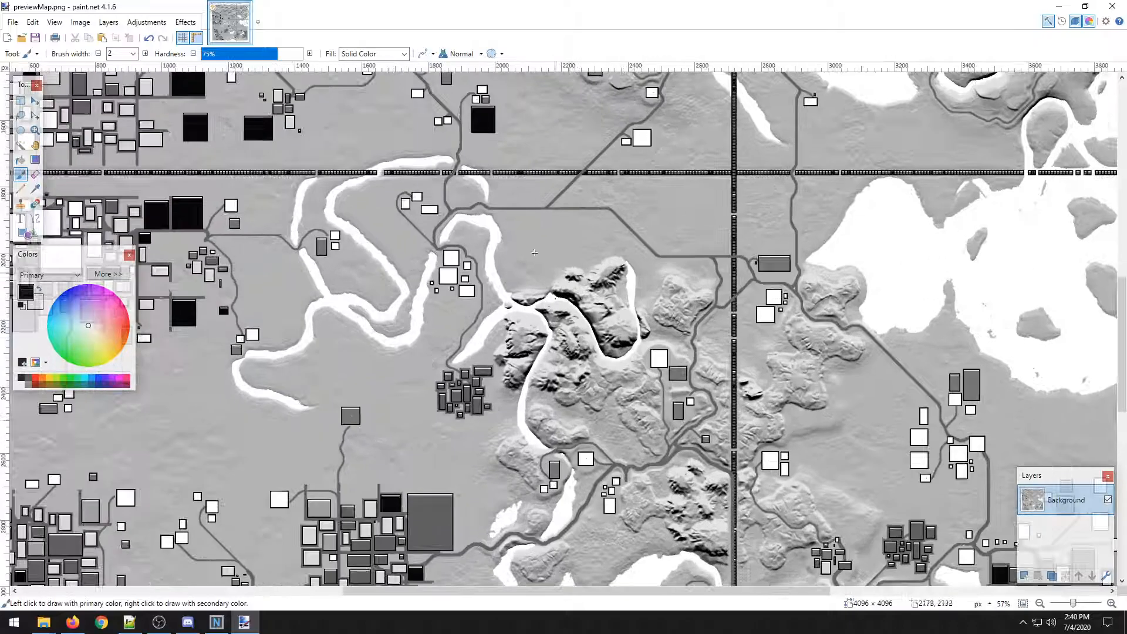
scroll(566, 359, "down", 2)
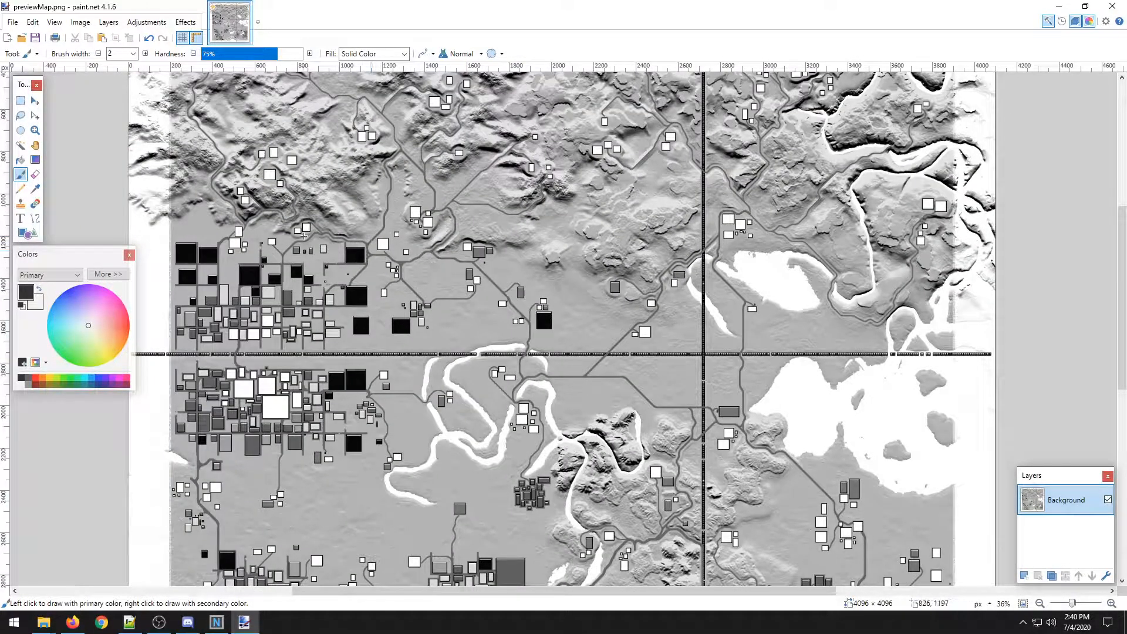
scroll(448, 357, "up", 3)
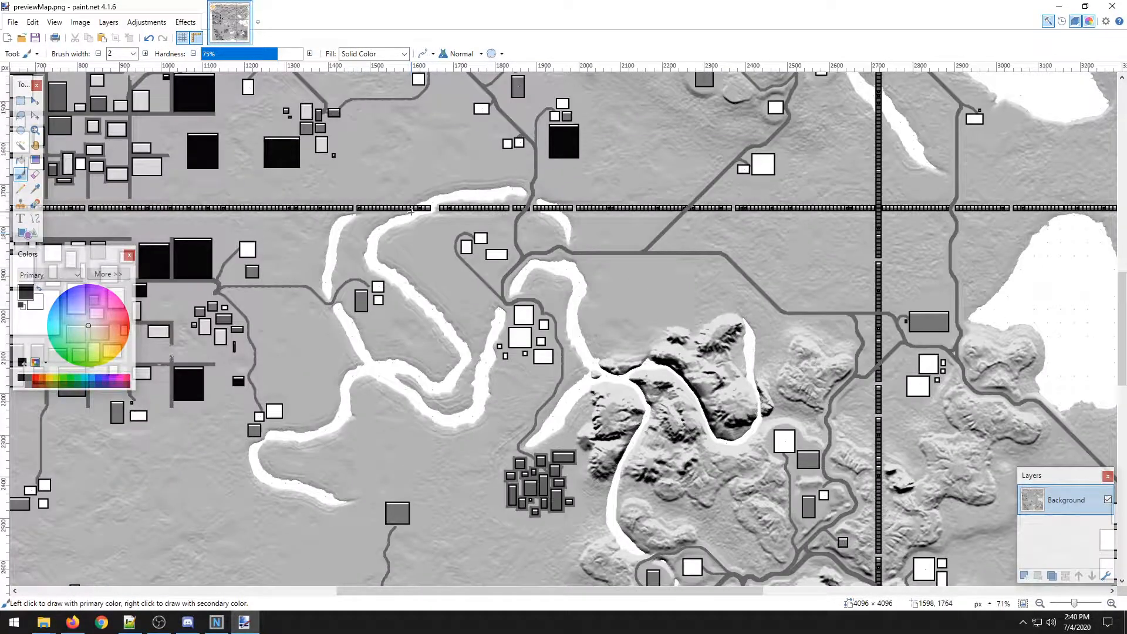
scroll(411, 214, "up", 3)
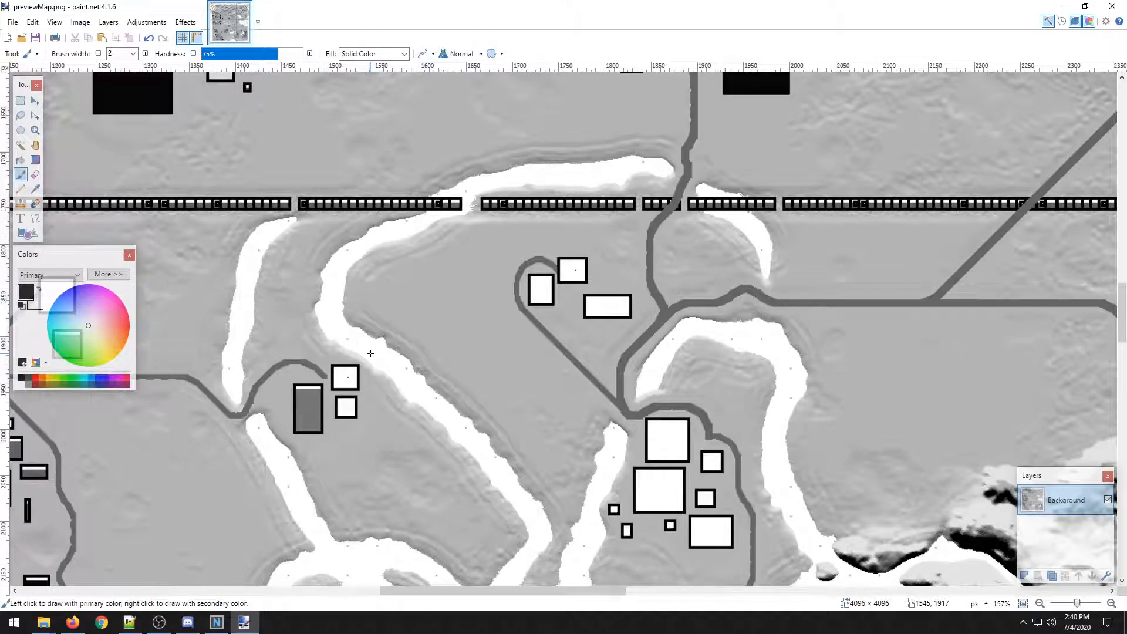
scroll(510, 289, "down", 6)
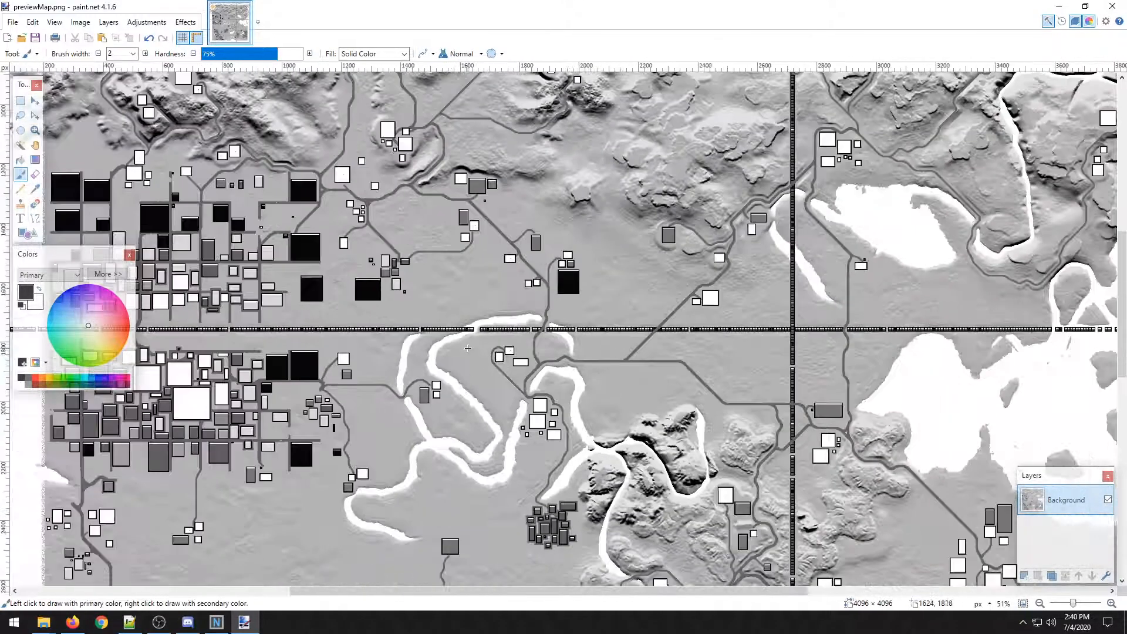
left_click_drag(510, 290, 417, 257)
left_click_drag(467, 117, 439, 370)
scroll(404, 413, "down", 2)
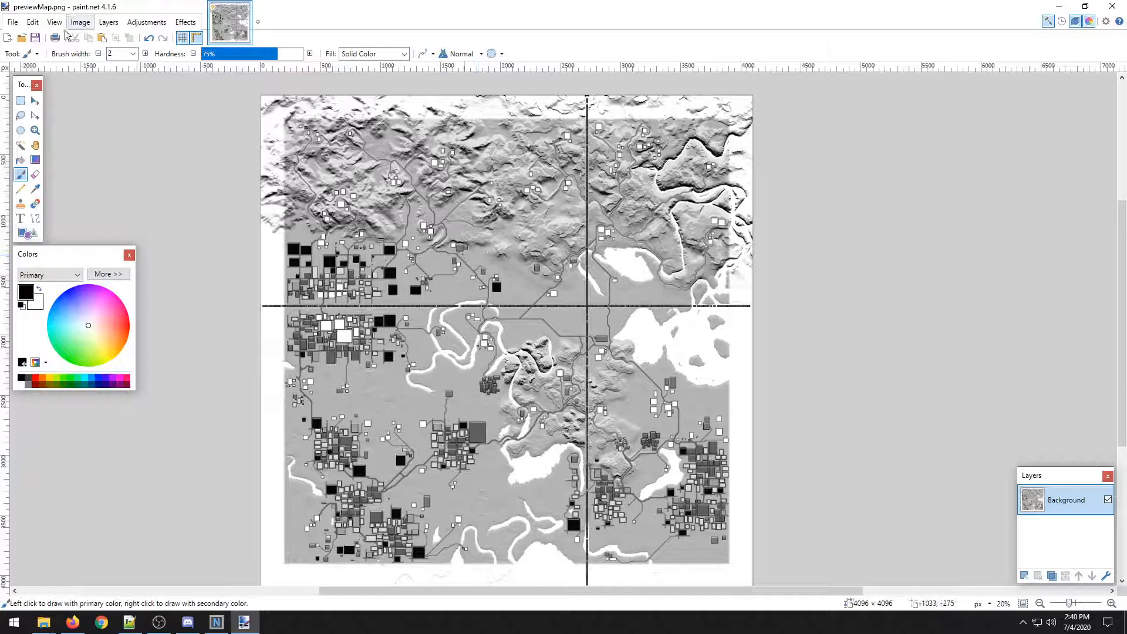
Save the adjusted image as previewMap2.png in the preview folder, accepting the PNG save settings.
left_click(13, 22)
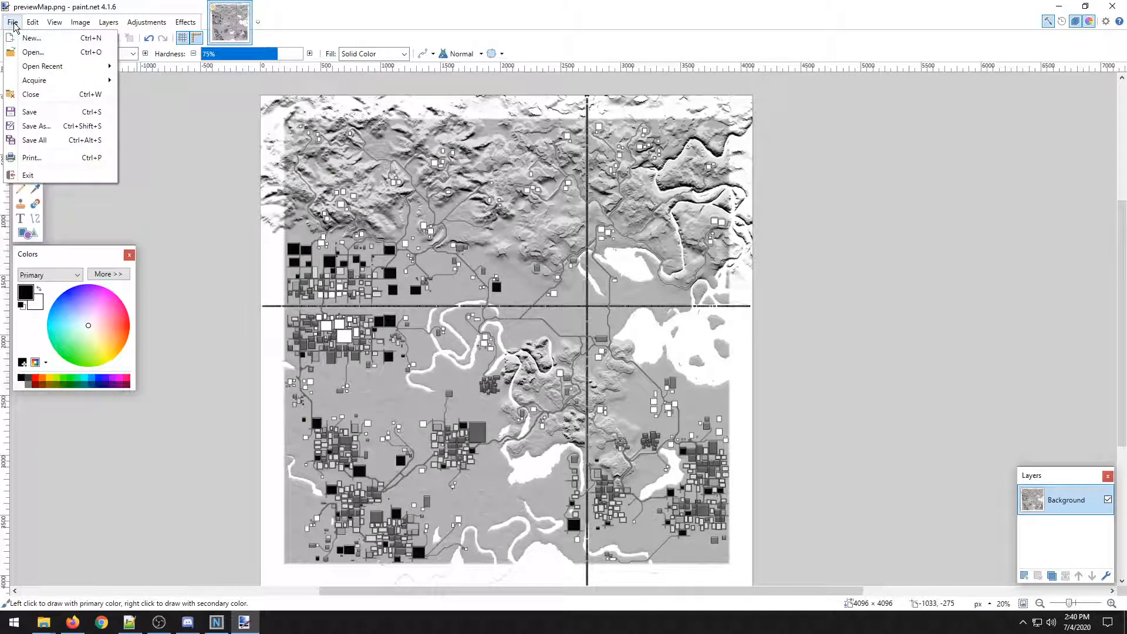
left_click(61, 125)
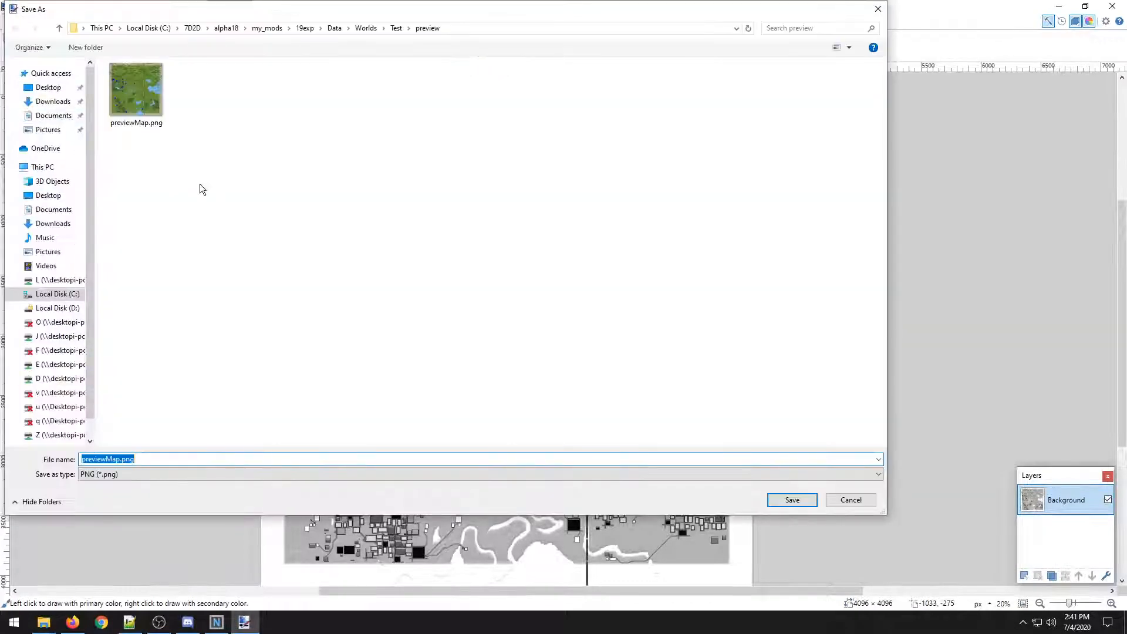
left_click(122, 459)
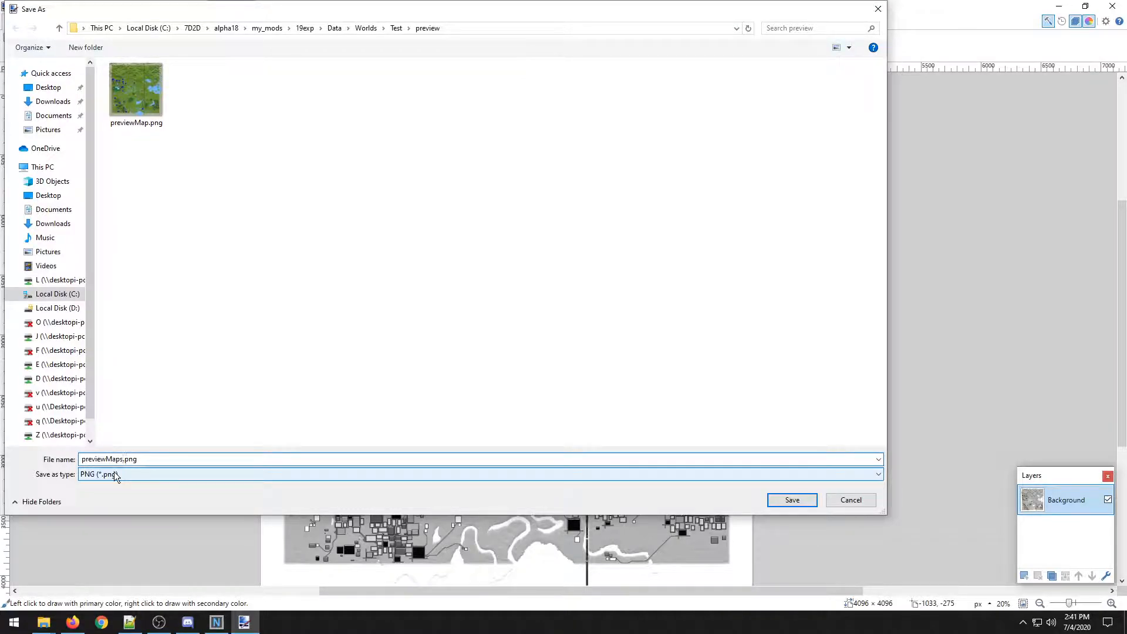
key("BackSpace")
type("2")
left_click(792, 499)
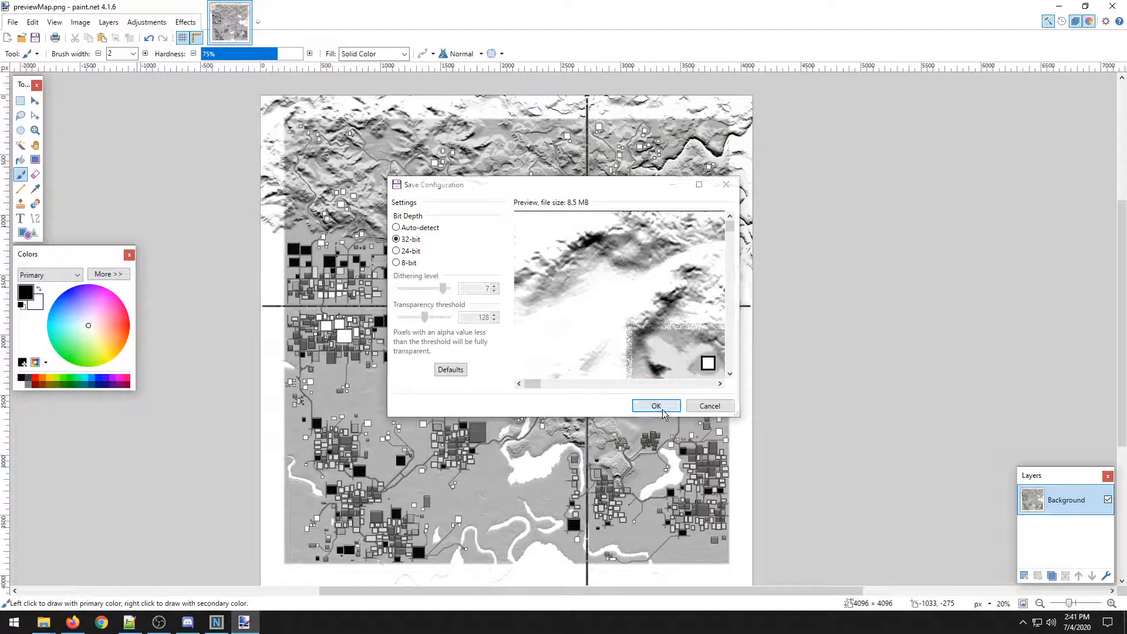
left_click(656, 405)
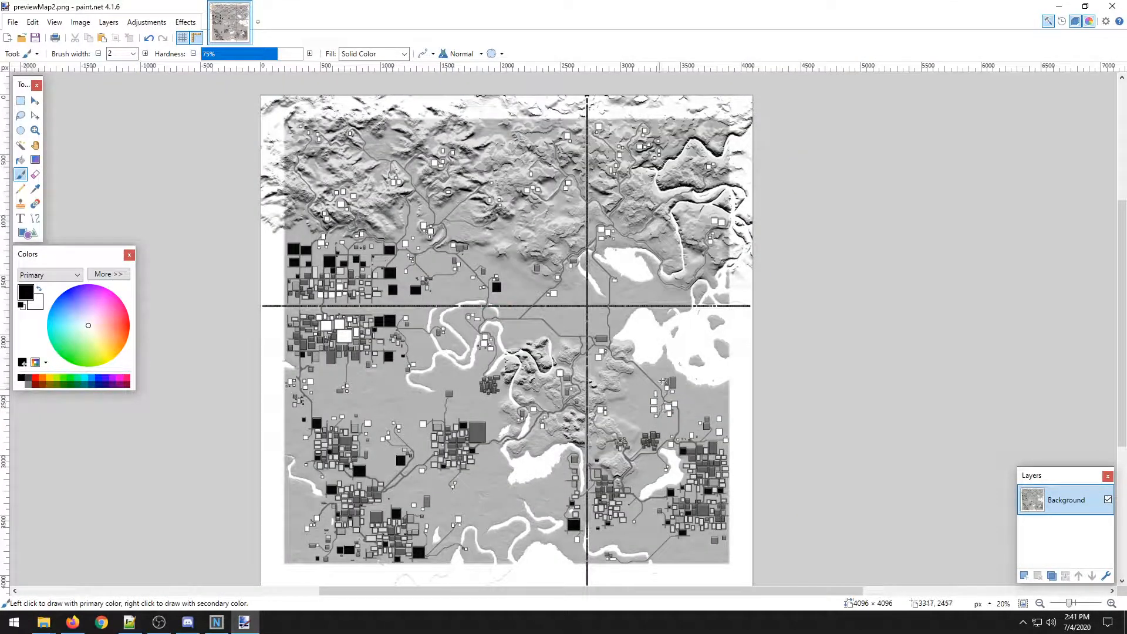
Close paint.net and launch Krita.
left_click(1115, 5)
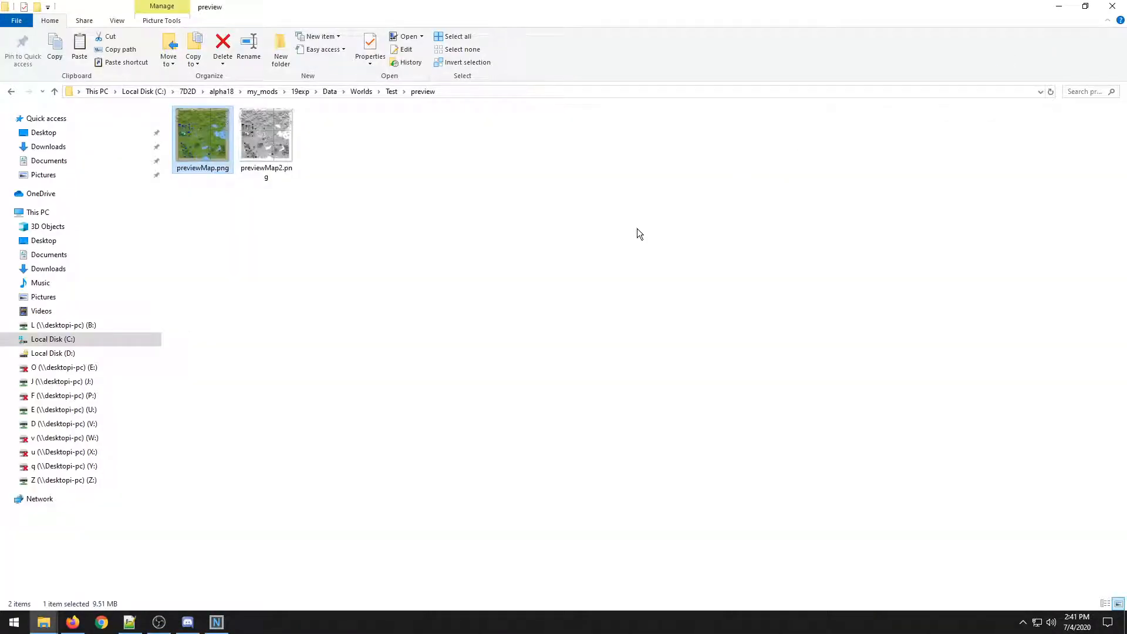
left_click(14, 622)
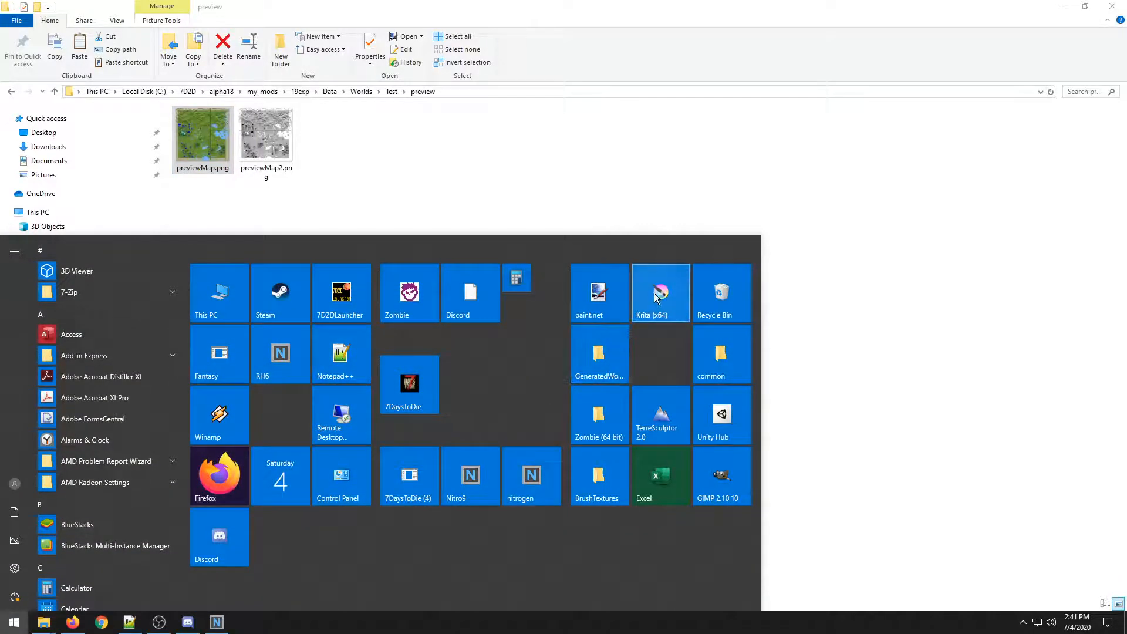
left_click(655, 295)
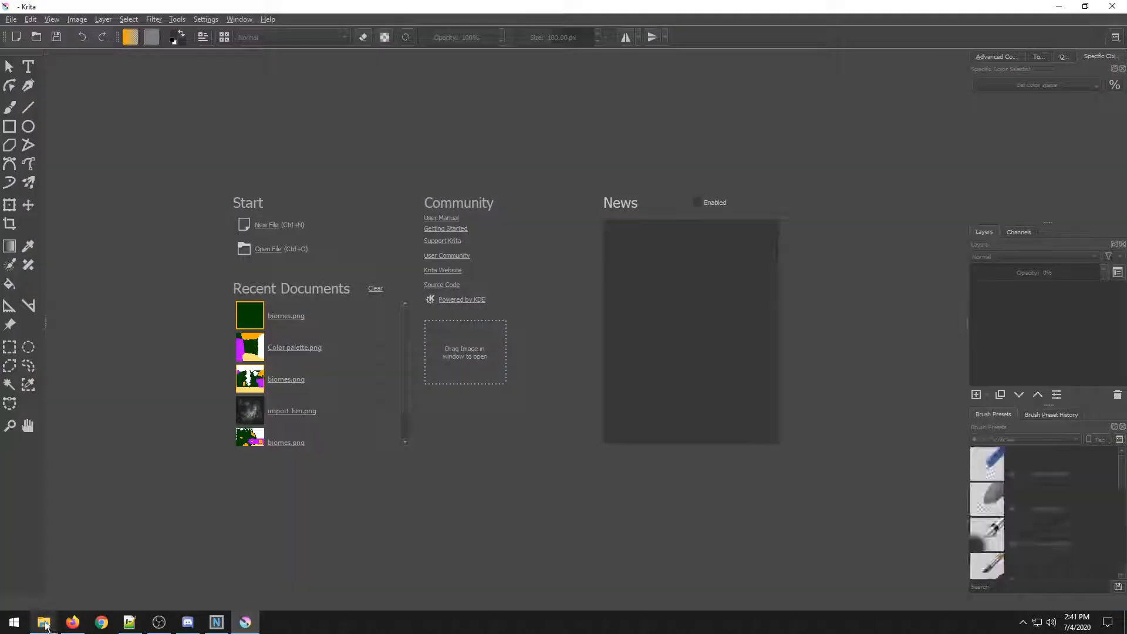
Go back up to the Test world folder in the file explorer and move its window over Krita.
mouse_move(44, 622)
left_click(183, 573)
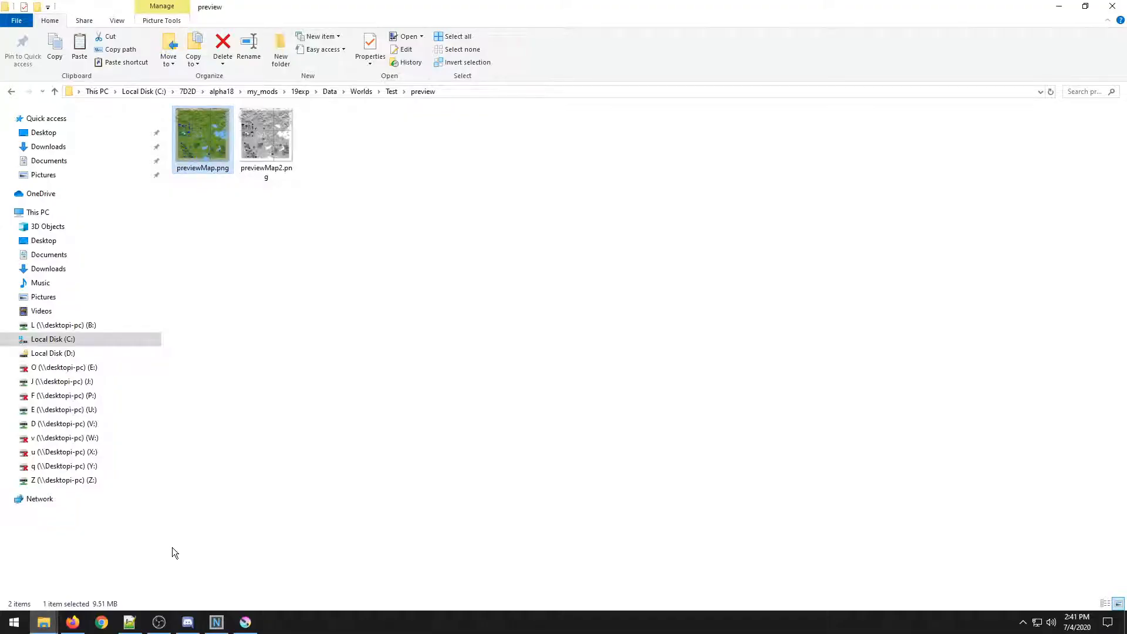
left_click(19, 94)
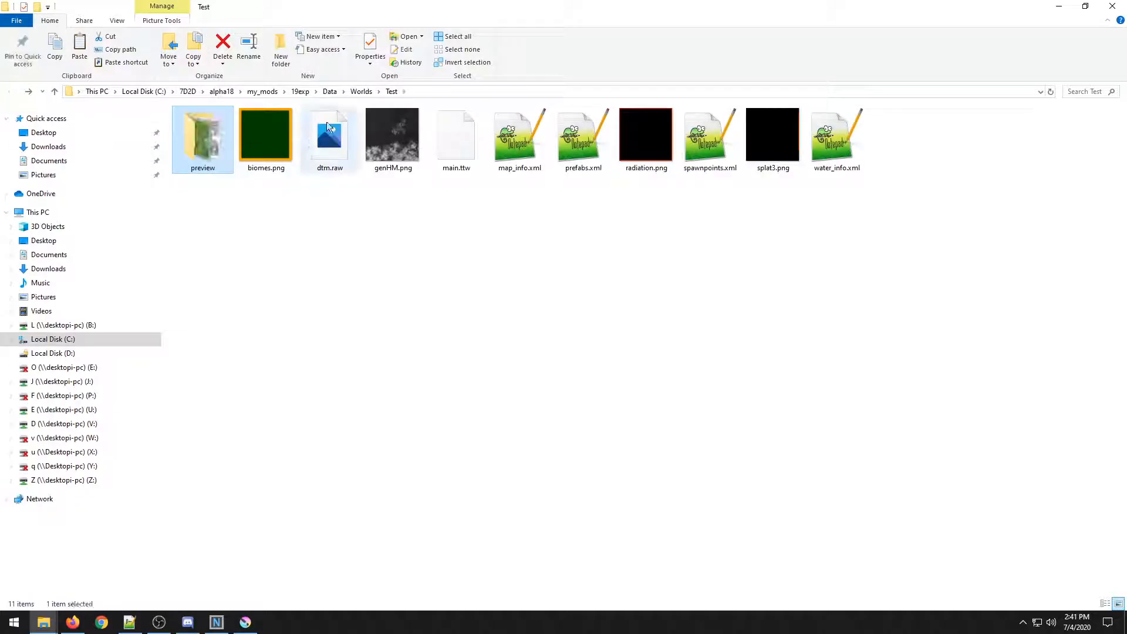
left_click_drag(526, 13, 917, 126)
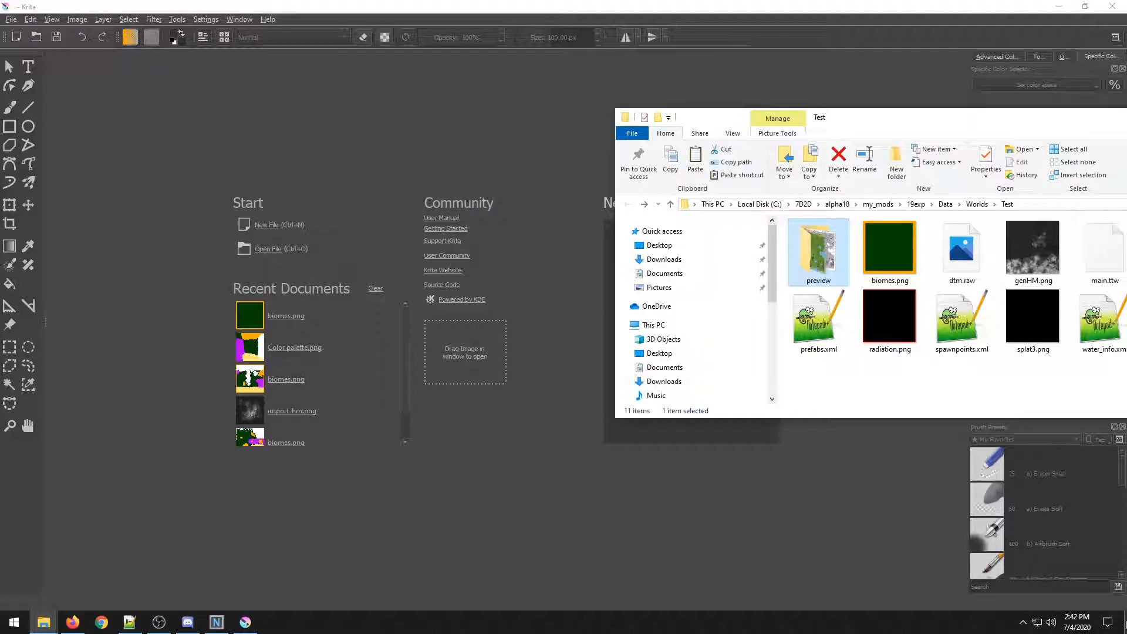
left_click(1124, 623)
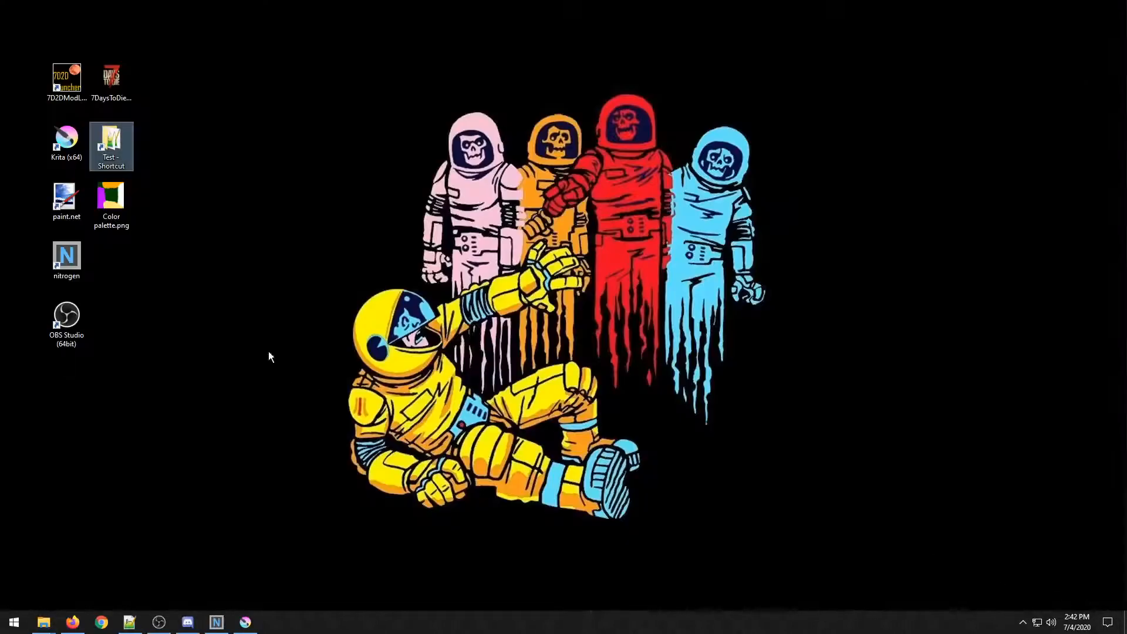
left_click(120, 190)
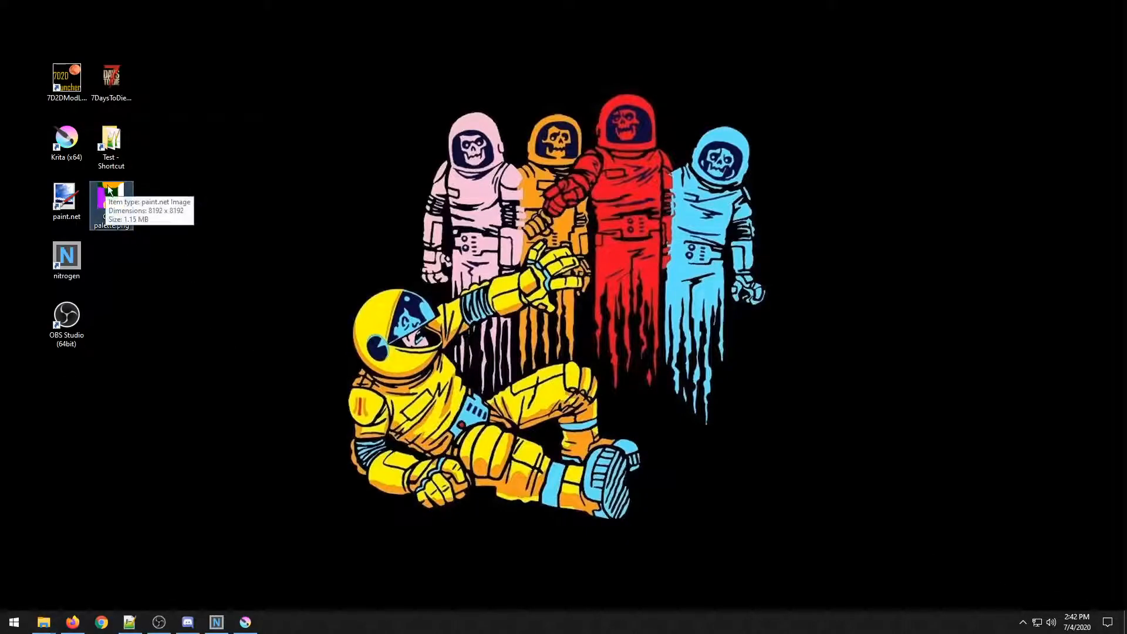
left_click(245, 622)
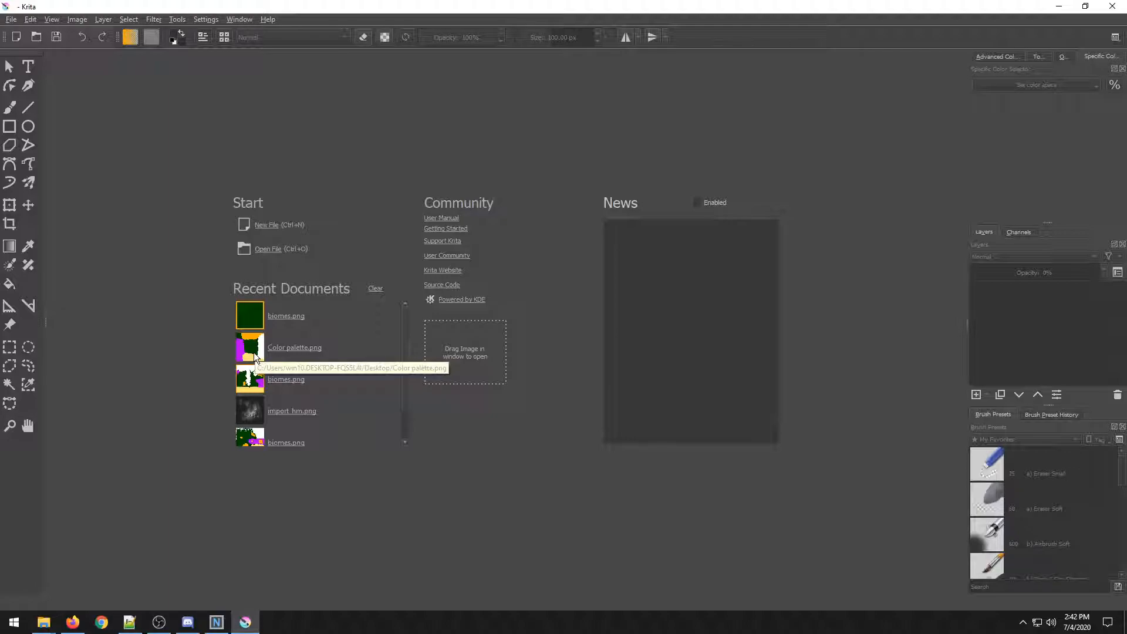
Open biomes.png from the Test folder in Krita and reposition the Krita window.
mouse_move(42, 624)
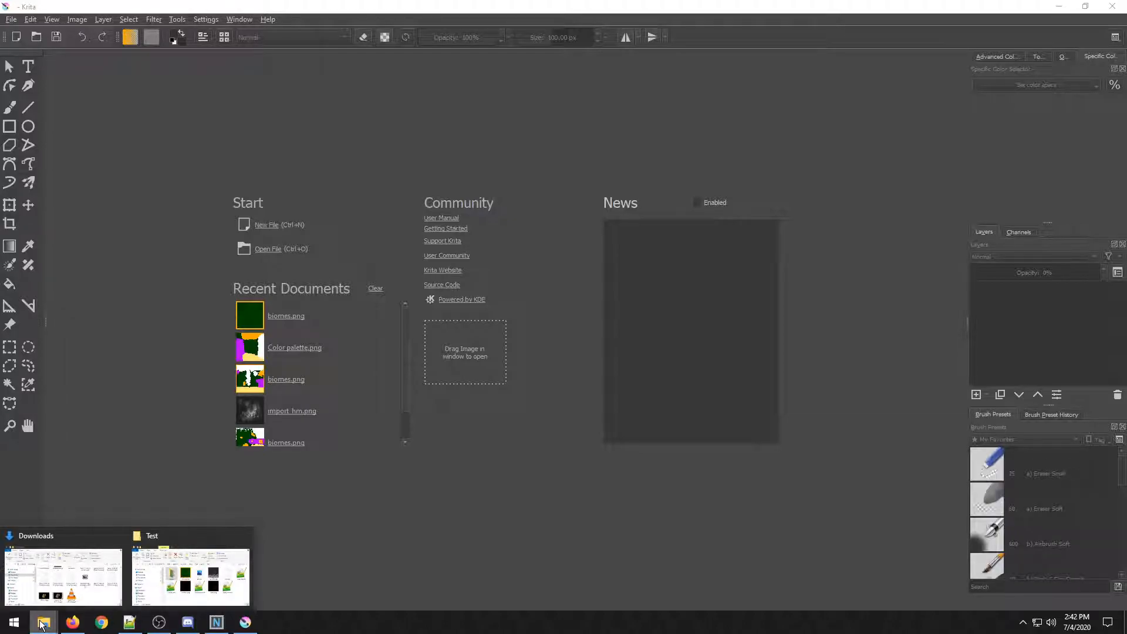
mouse_move(73, 575)
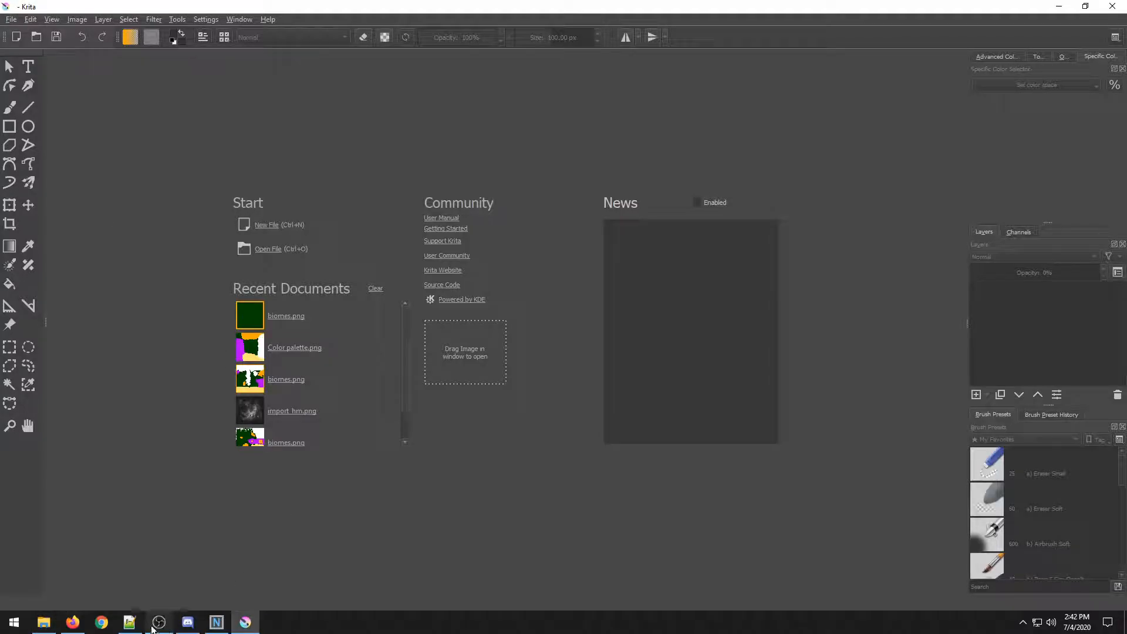
left_click(52, 620)
left_click_drag(889, 249, 530, 197)
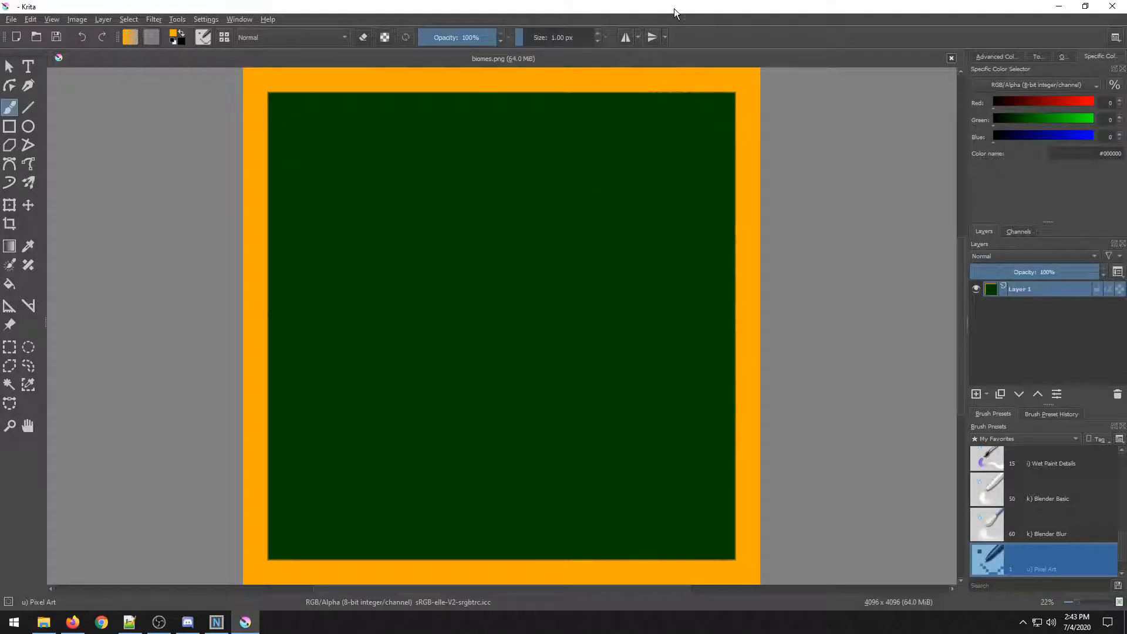
left_click_drag(673, 8, 603, 176)
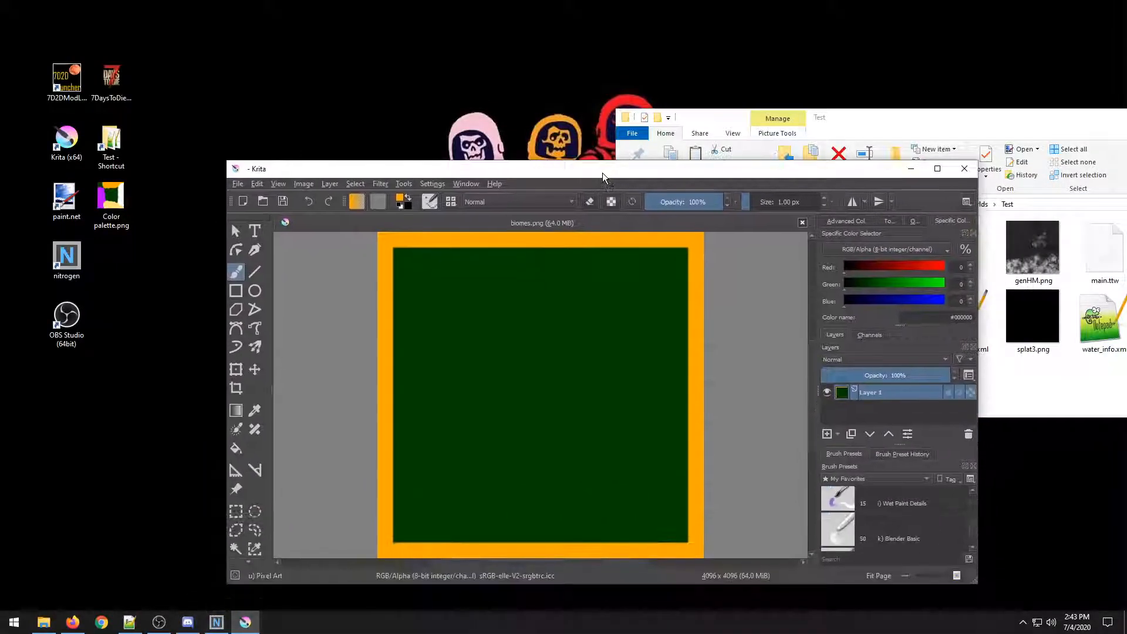
Move the file explorer window beside Krita and open the preview folder.
left_click_drag(904, 120, 826, 59)
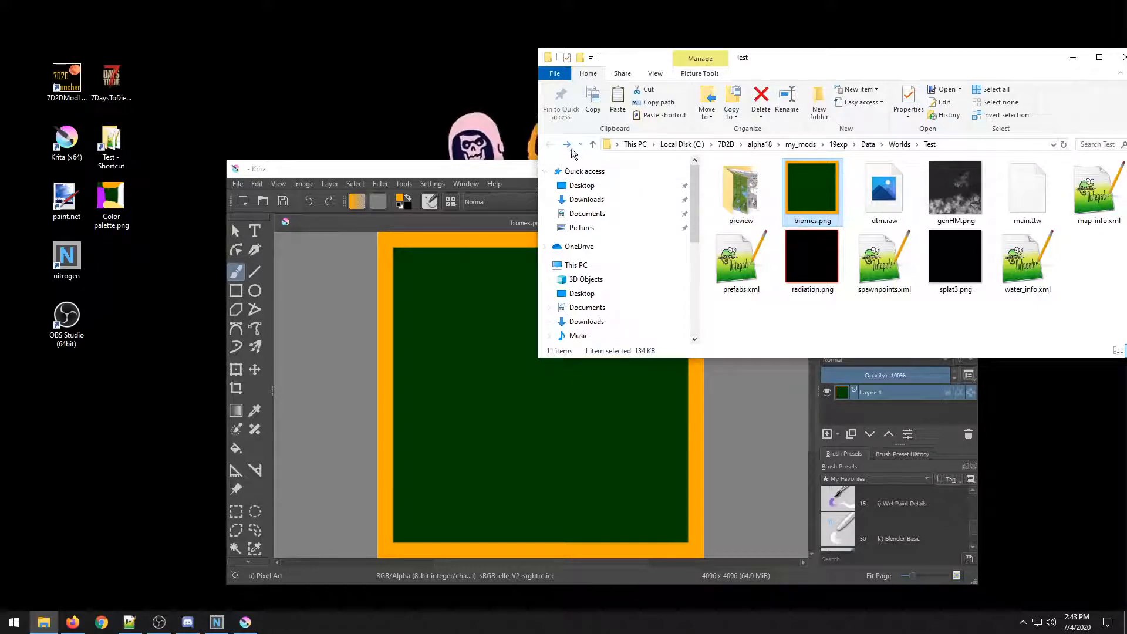
double_click(741, 191)
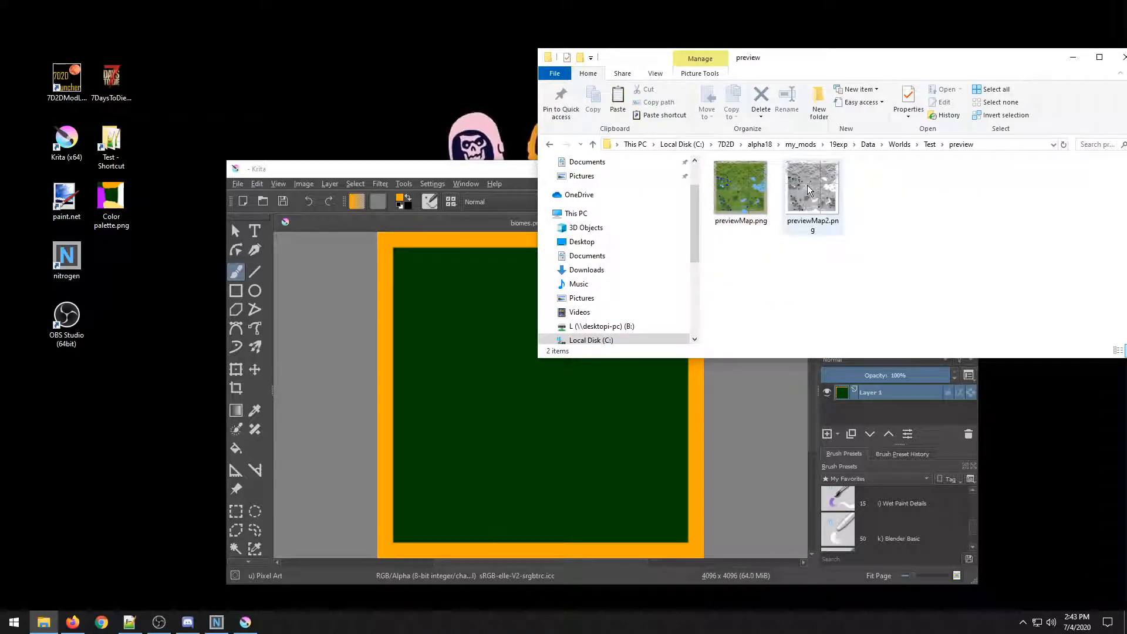
Move the file explorer aside, drop previewMap2.png into biomes.png as a new layer, and maximize the Krita window.
mouse_move(818, 192)
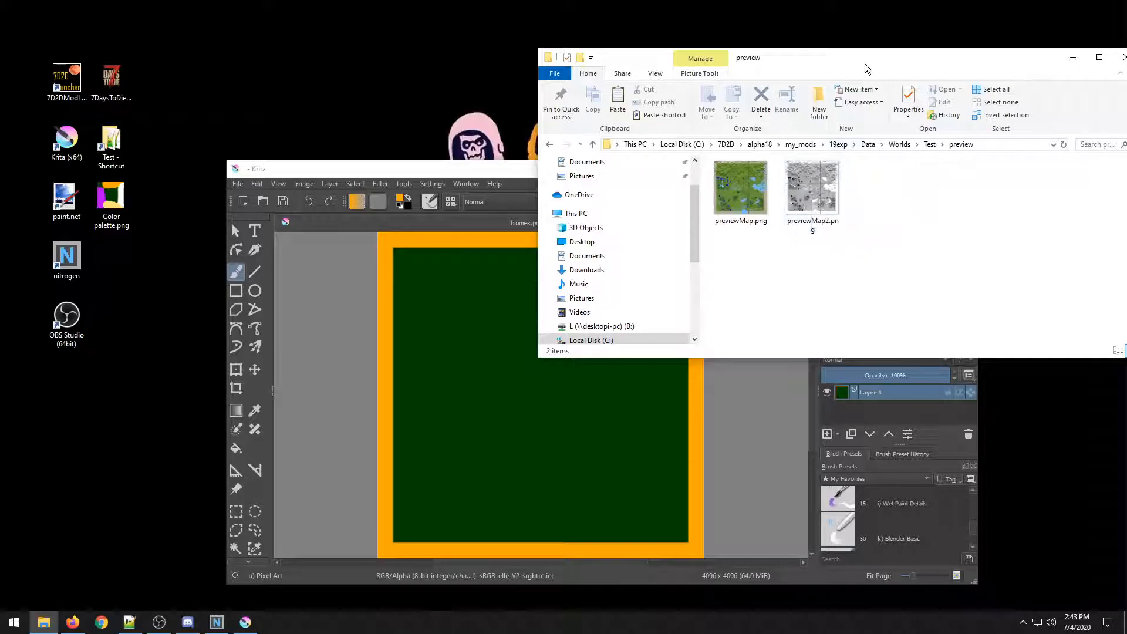
left_click_drag(864, 63, 925, 48)
mouse_move(884, 172)
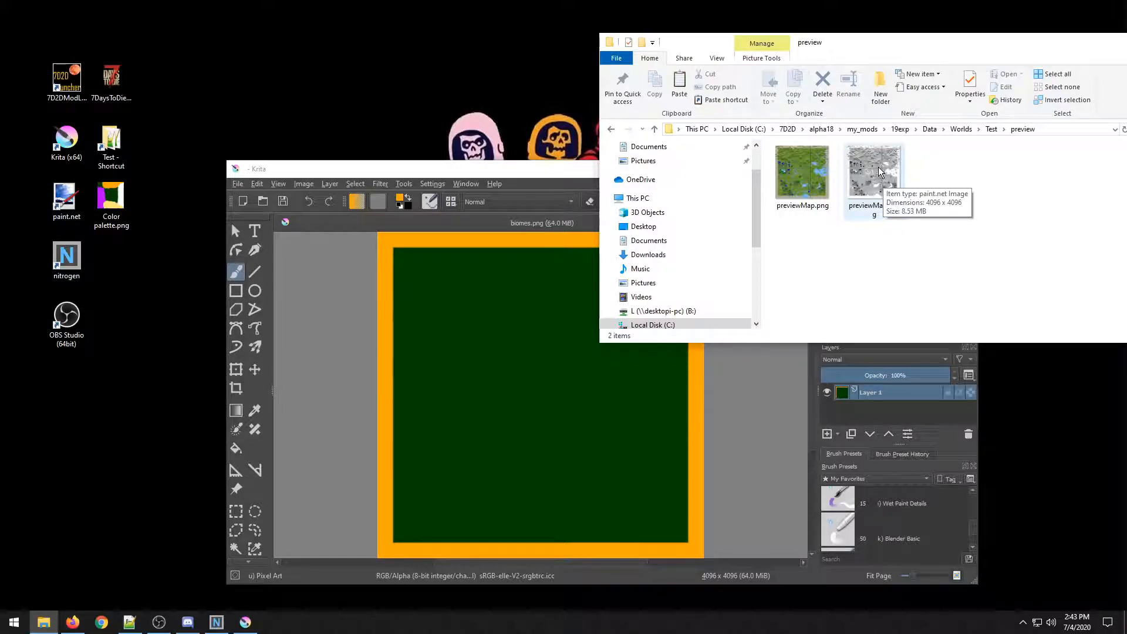
left_click_drag(880, 171, 466, 380)
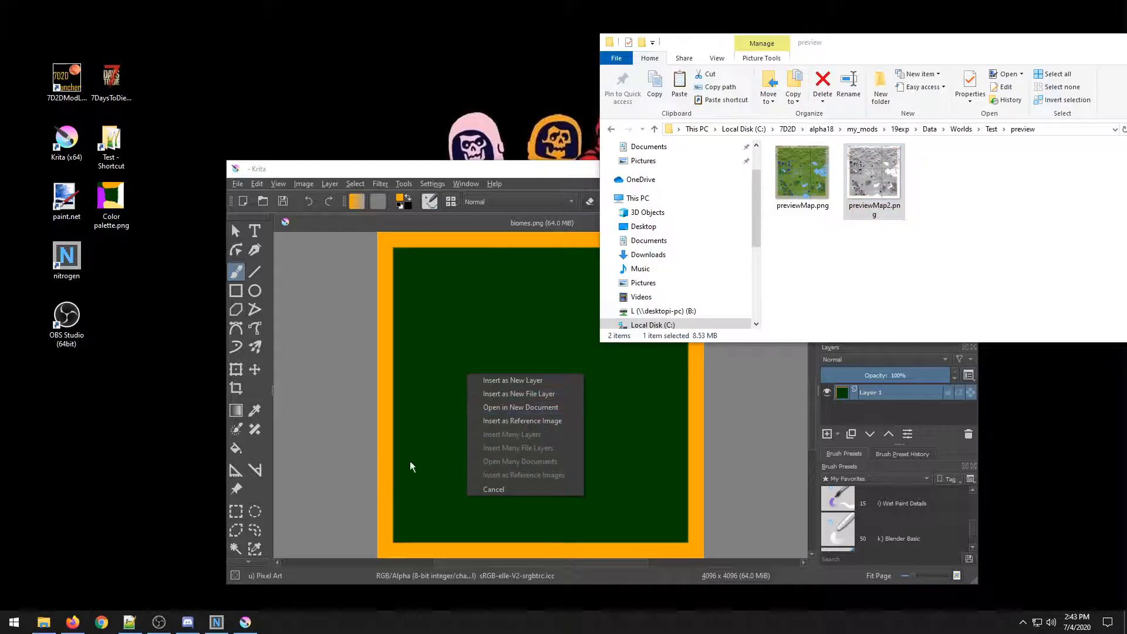
left_click(512, 385)
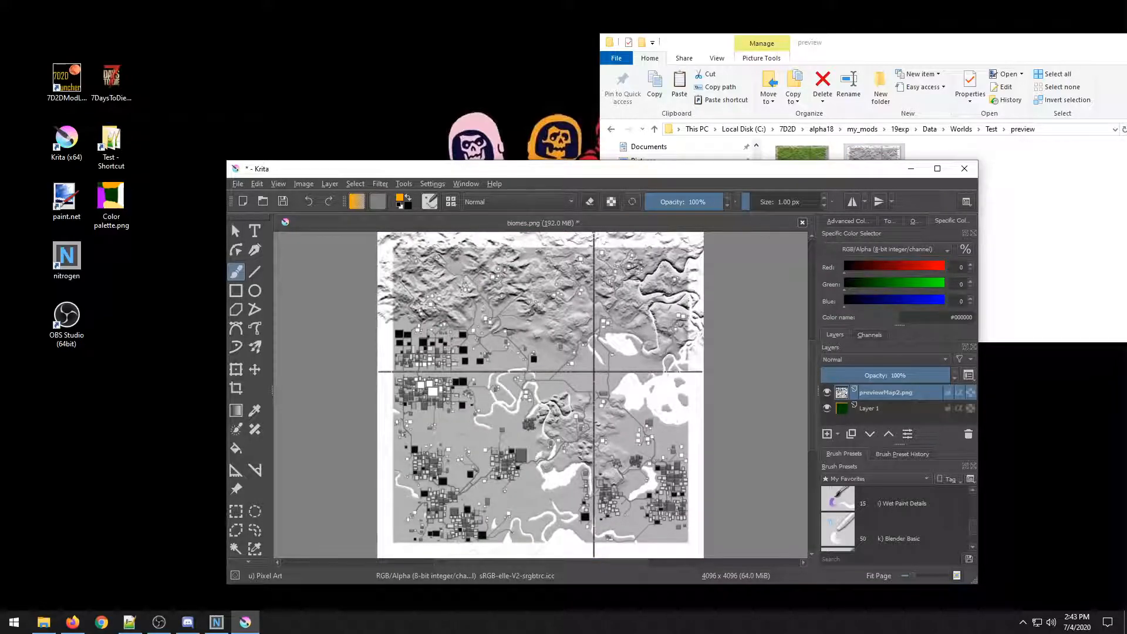
left_click(938, 170)
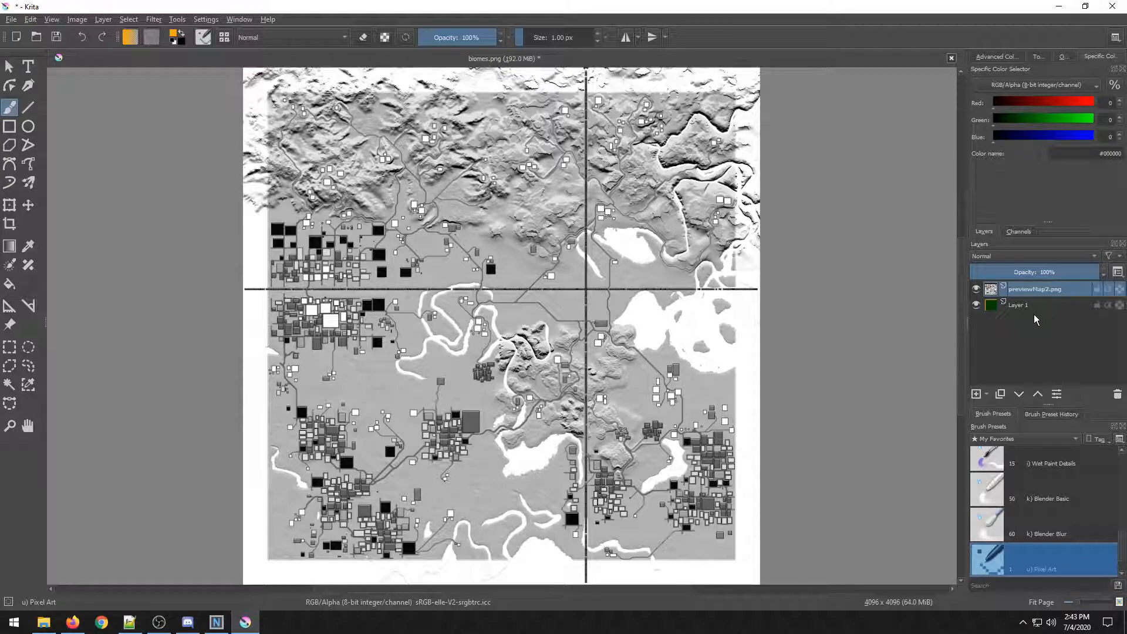
Select the previewMap2.png layer and lower its opacity to 64%.
mouse_move(1041, 311)
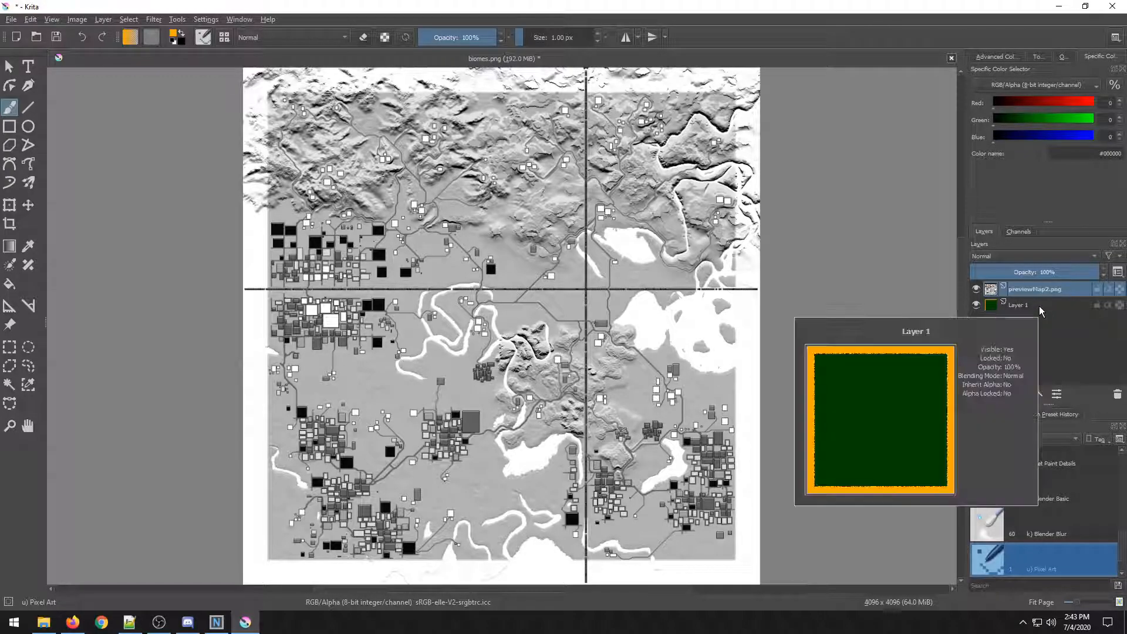
left_click(1041, 309)
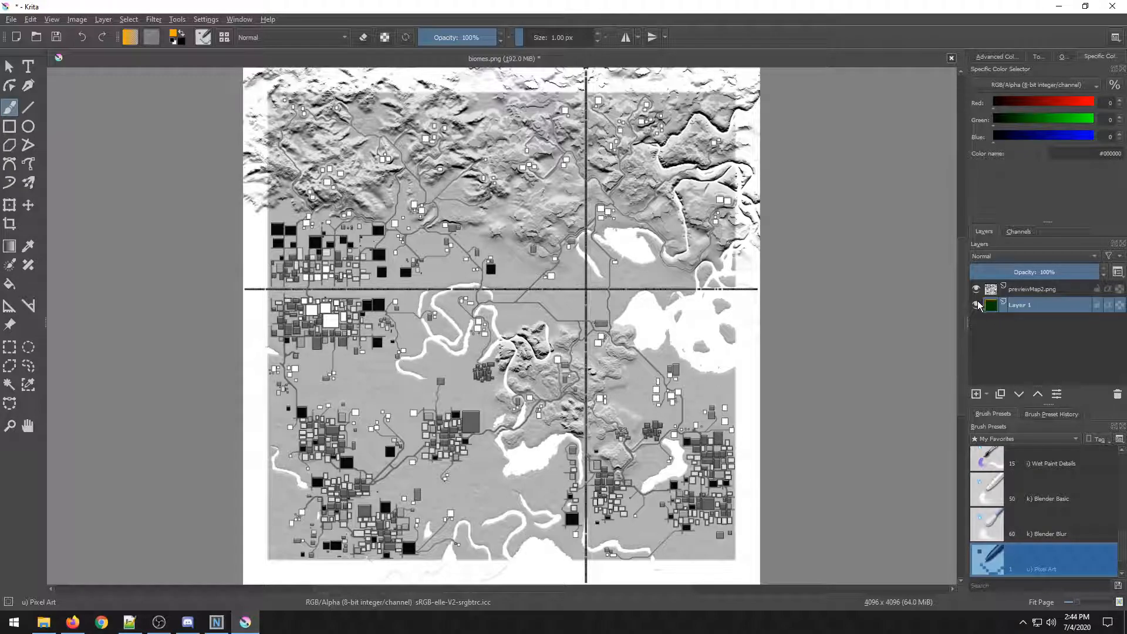
mouse_move(979, 304)
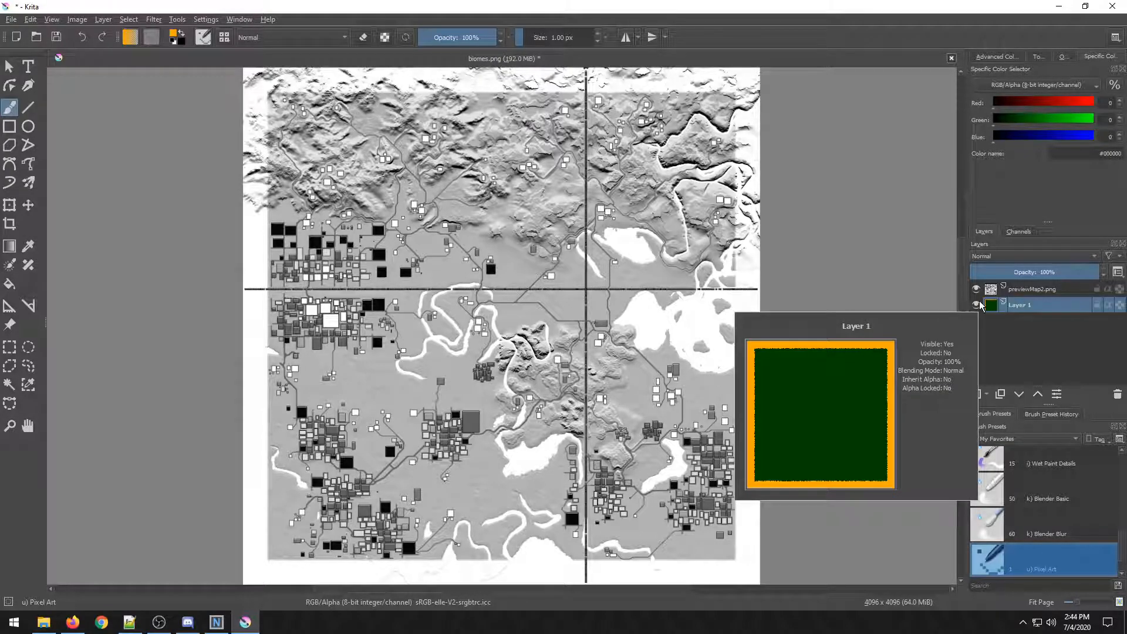
double_click(998, 289)
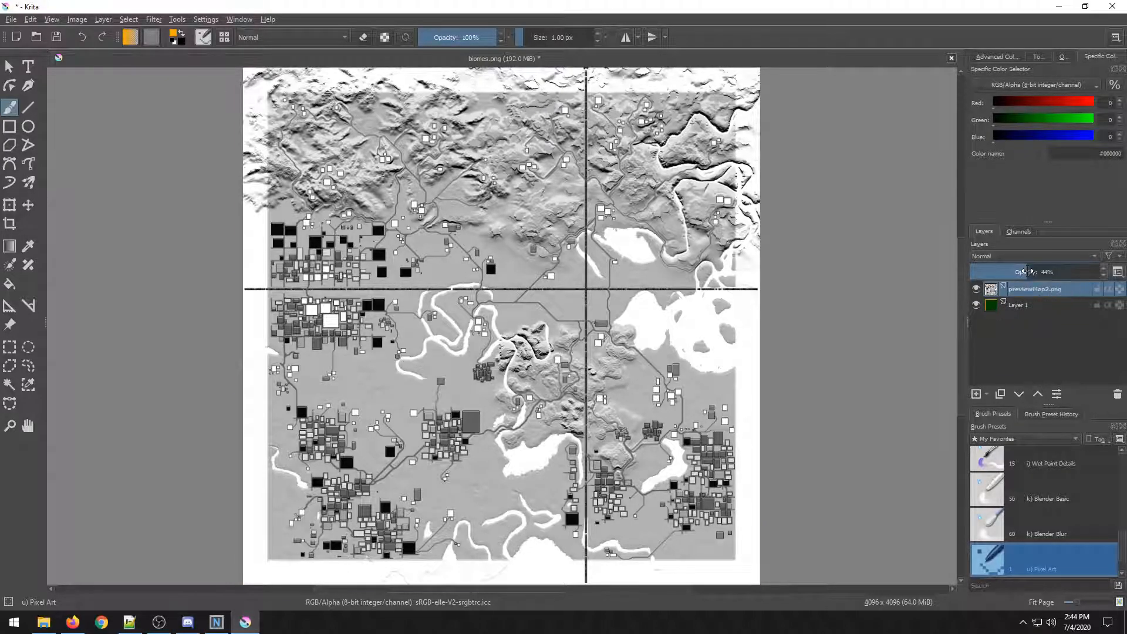
left_click(1026, 271)
left_click_drag(1039, 272, 1056, 268)
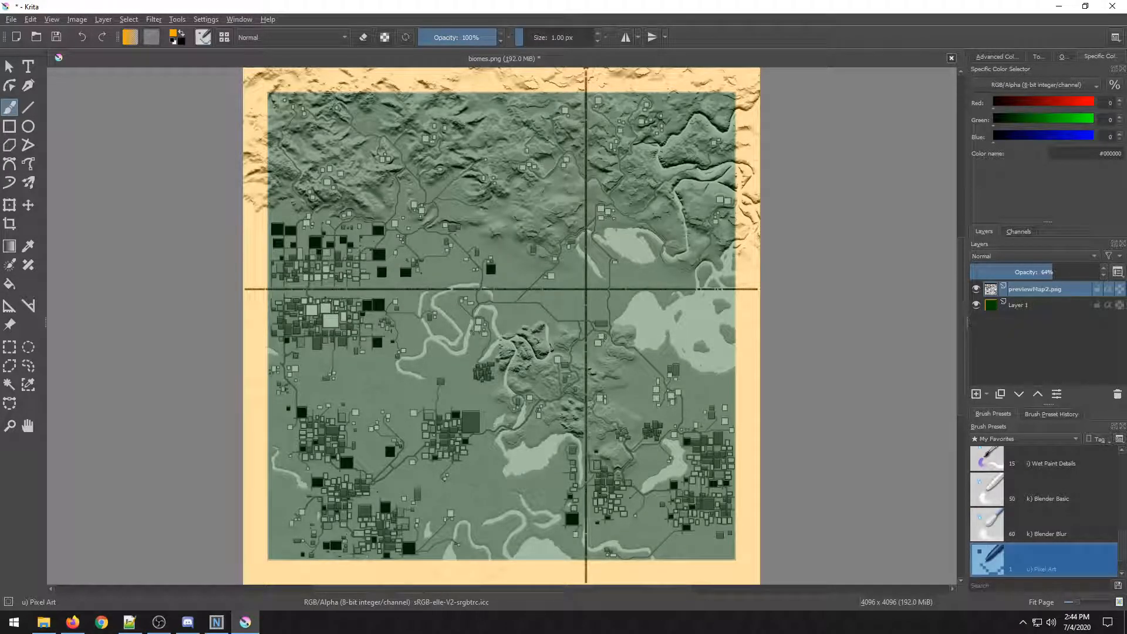
Restore the Krita window, open Color palette.png from the desktop, and maximize Krita again.
left_click_drag(469, 6, 554, 70)
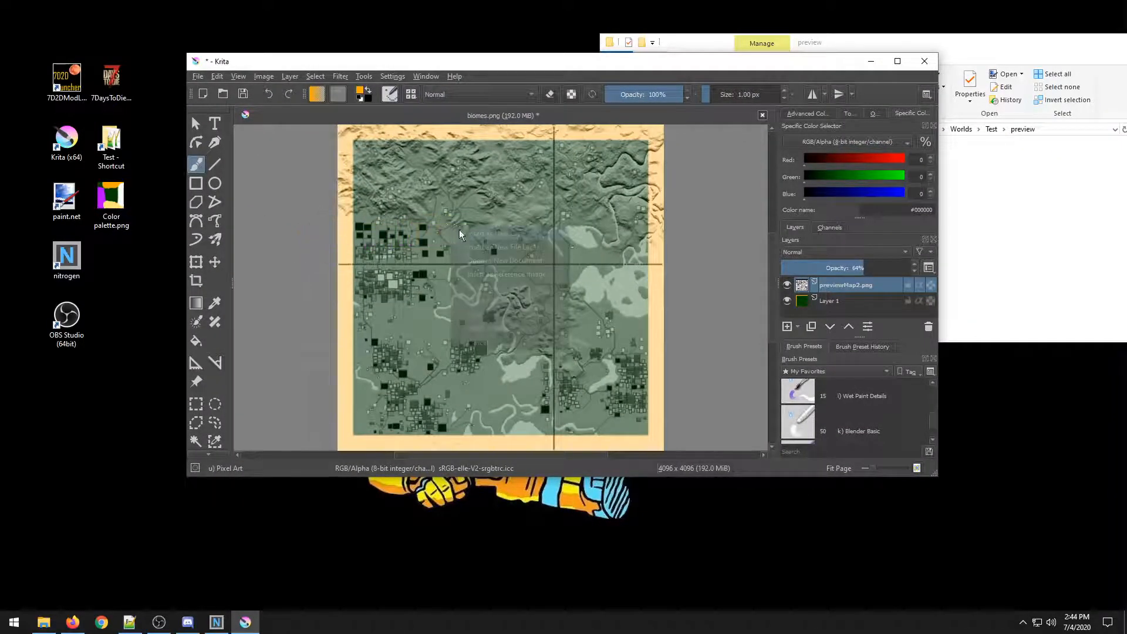
left_click(541, 264)
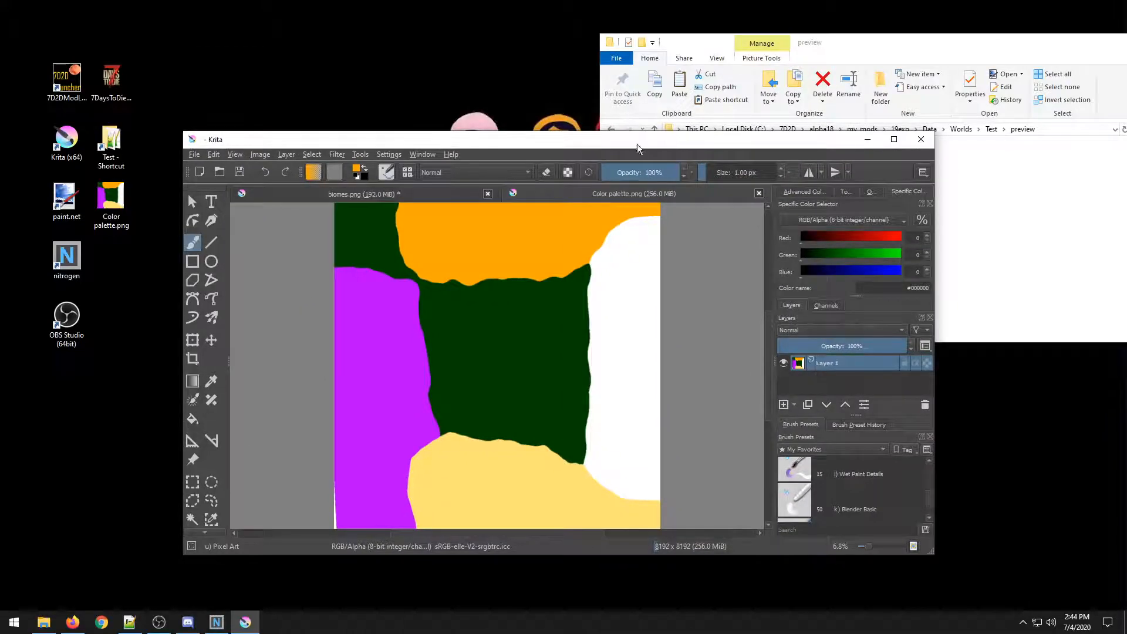
left_click_drag(566, 141, 657, 0)
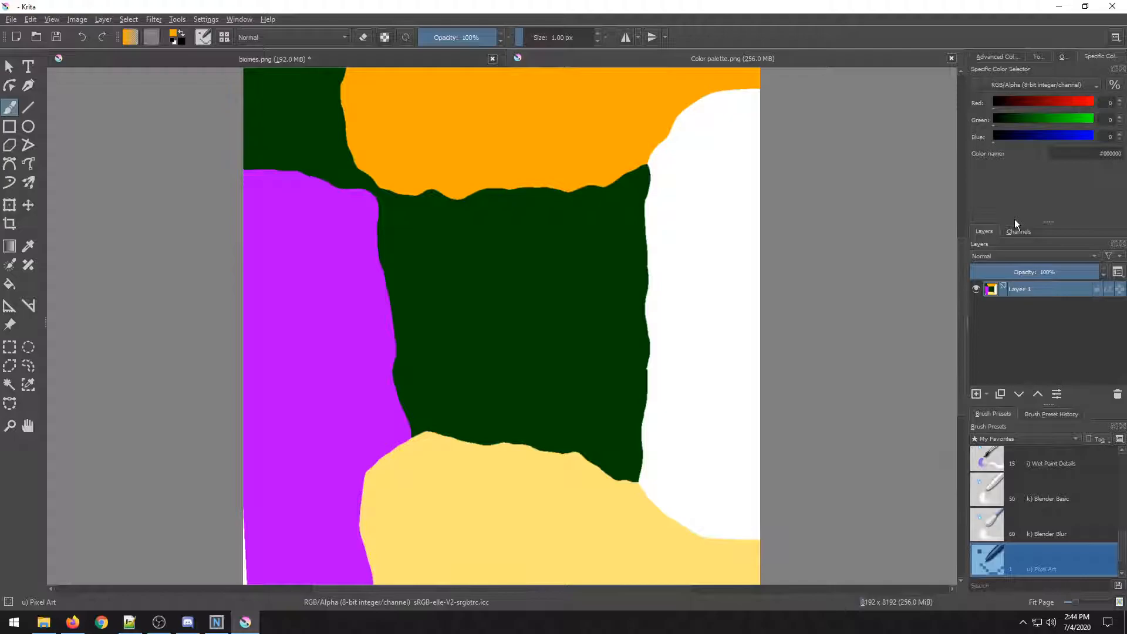
mouse_move(1016, 558)
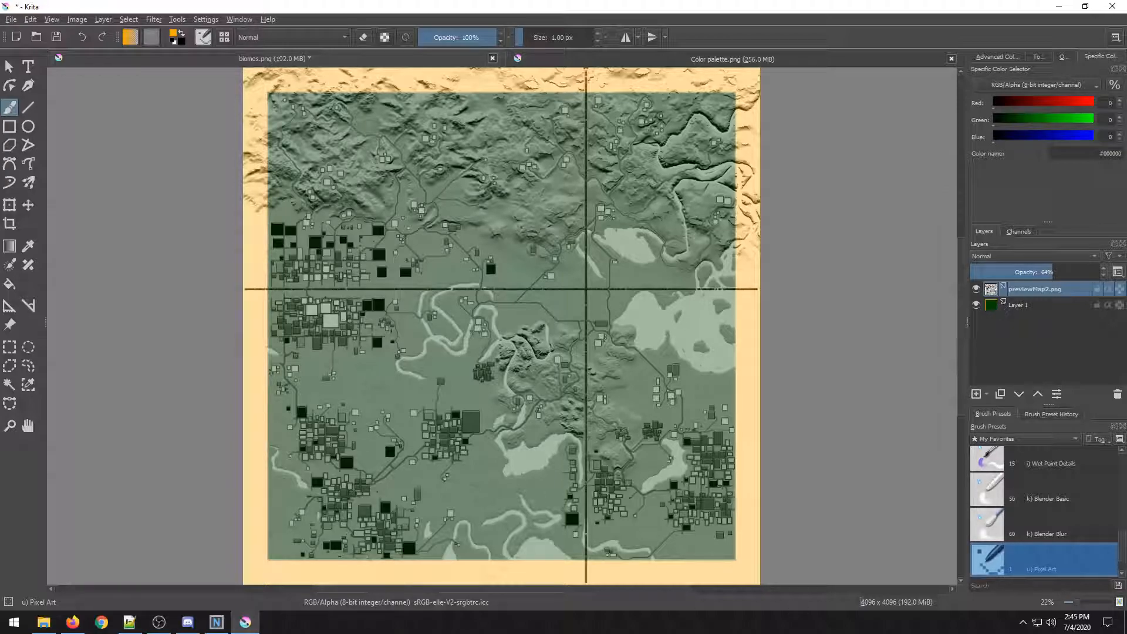
Return to biomes.png and hide the previewMap2.png layer.
left_click(28, 182)
left_click(12, 109)
mouse_move(973, 300)
key("alt+Tab")
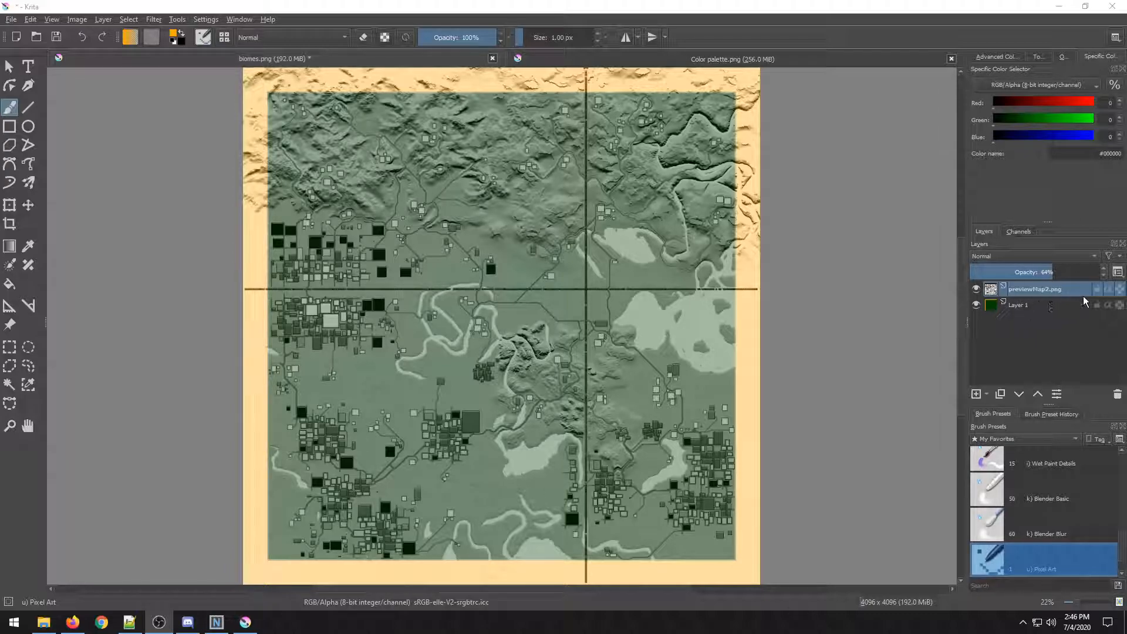
left_click(977, 289)
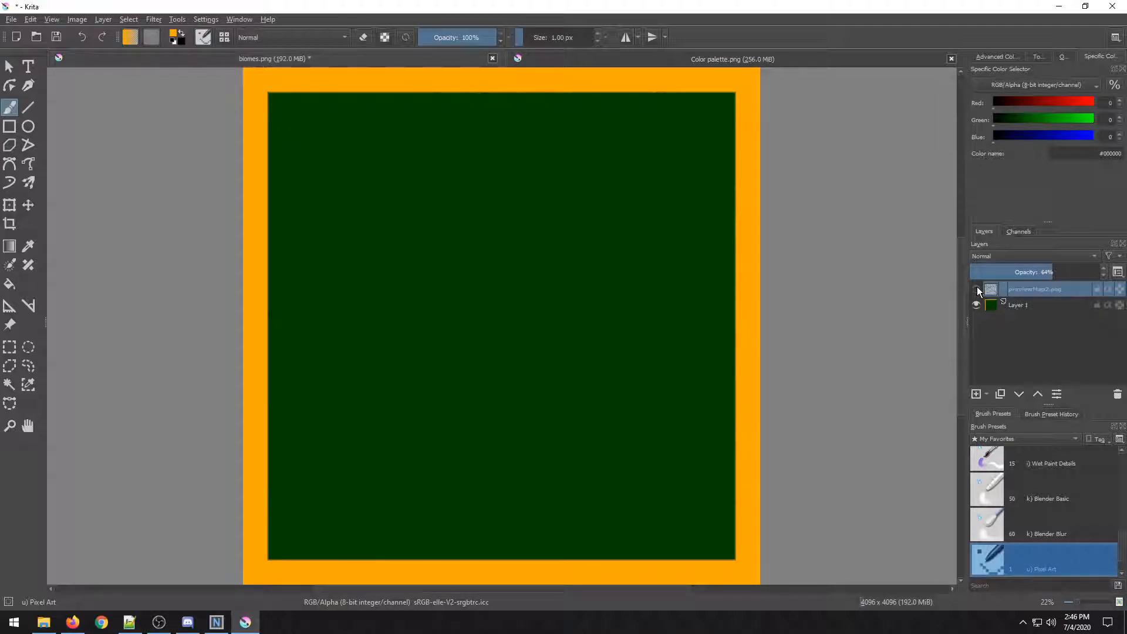
Zoom into the top-left corner of biomes.png to examine the edge between the orange border and green area.
key("ctrl")
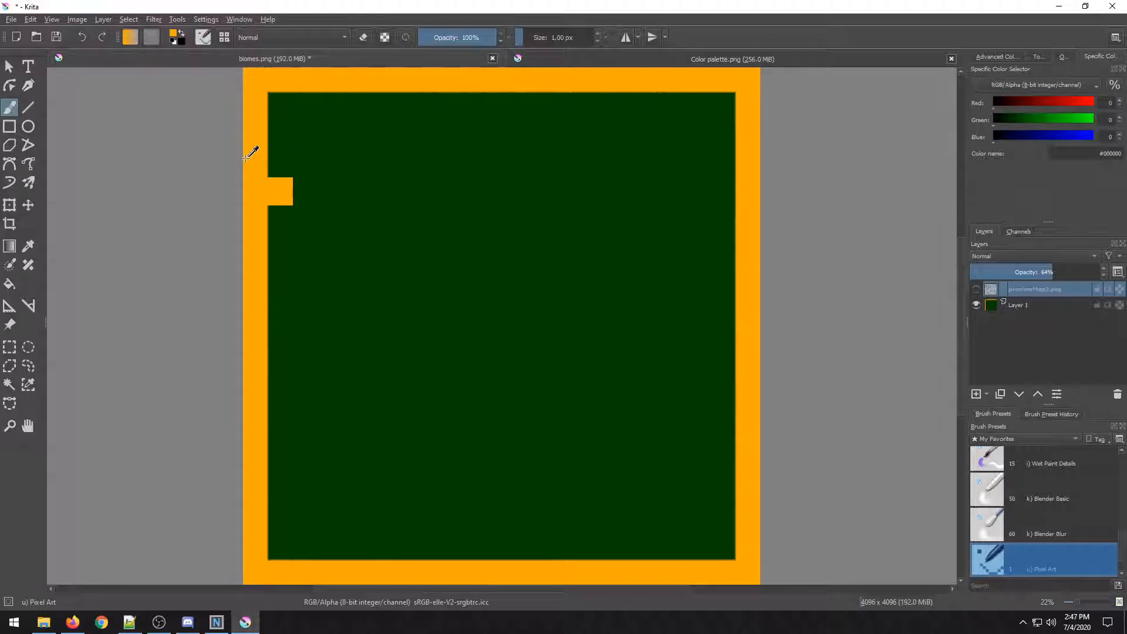
scroll(246, 166, "up", 8)
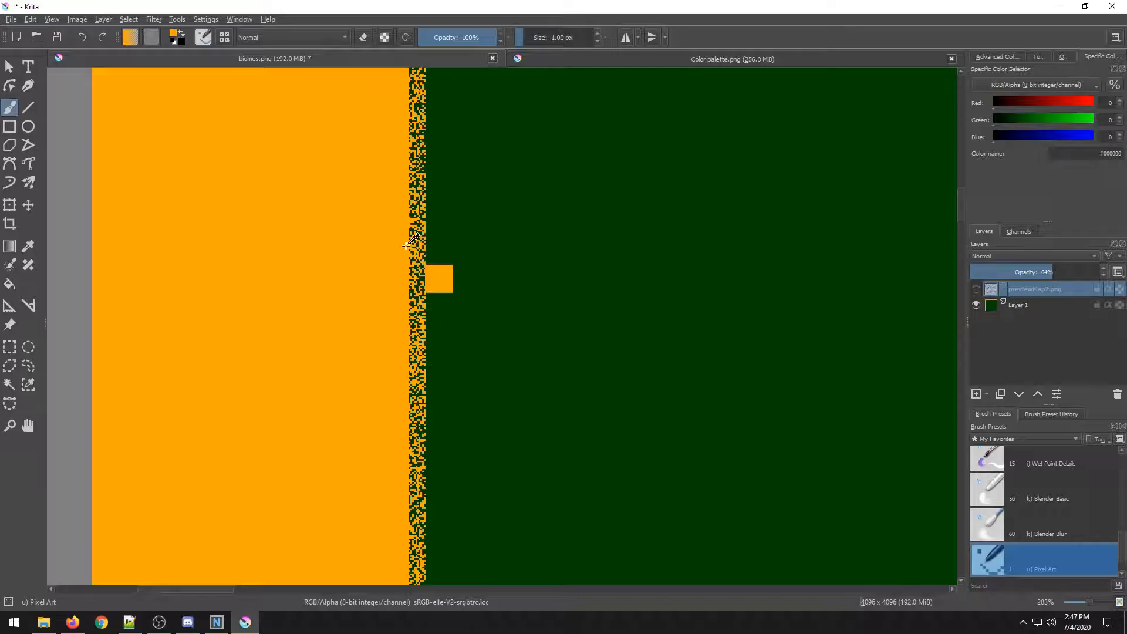
scroll(407, 246, "down", 8)
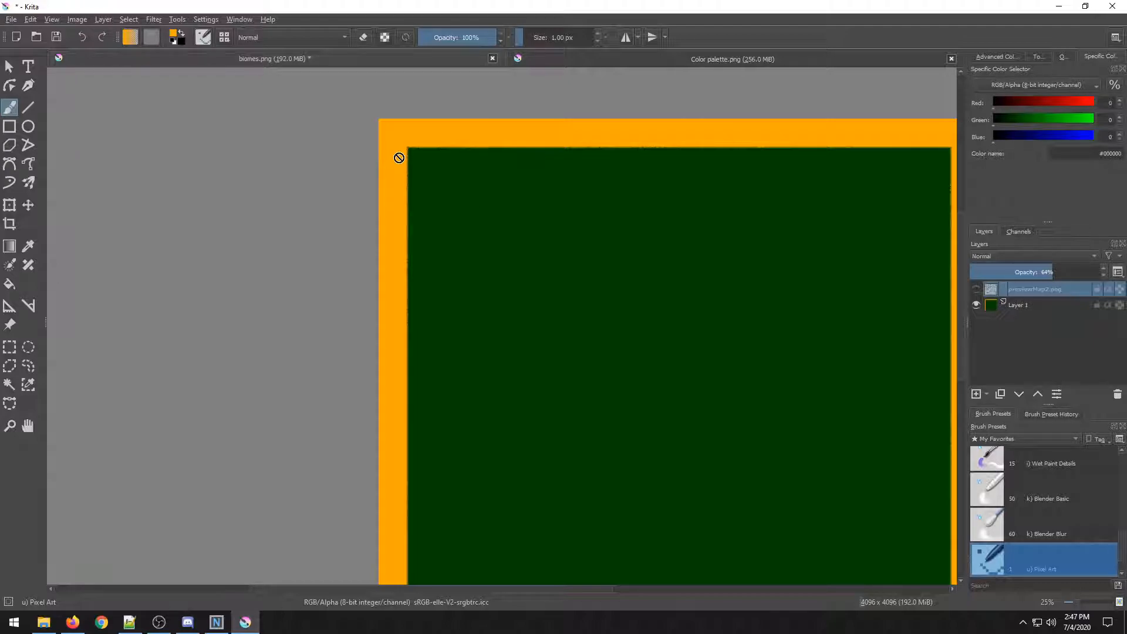
scroll(484, 197, "down", 3)
scroll(484, 197, "up", 3)
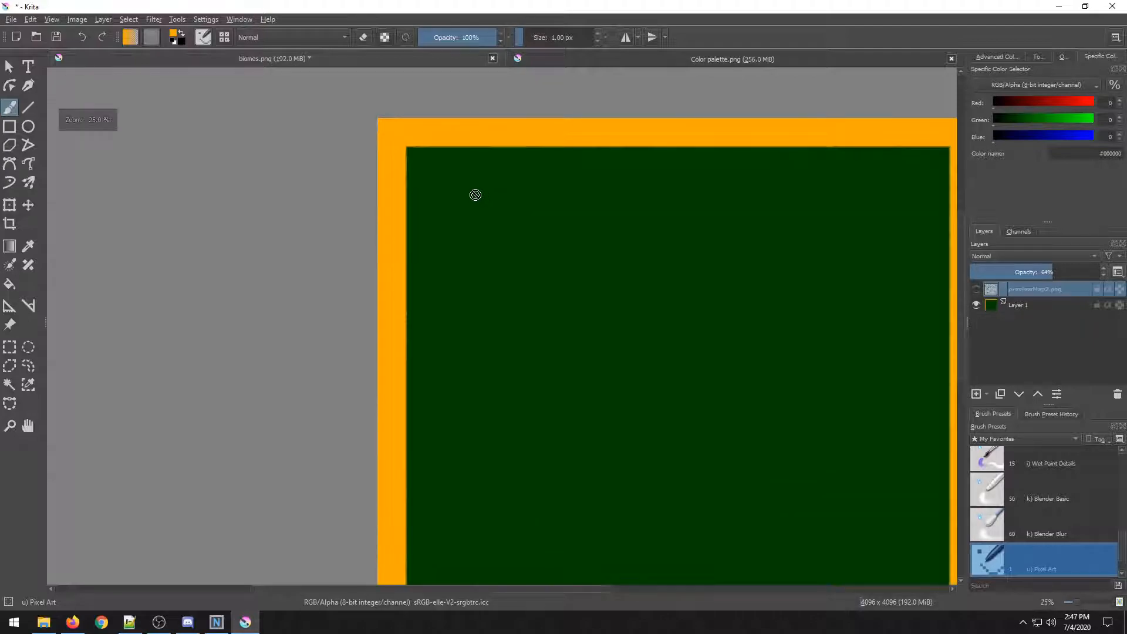
left_click_drag(475, 195, 435, 267)
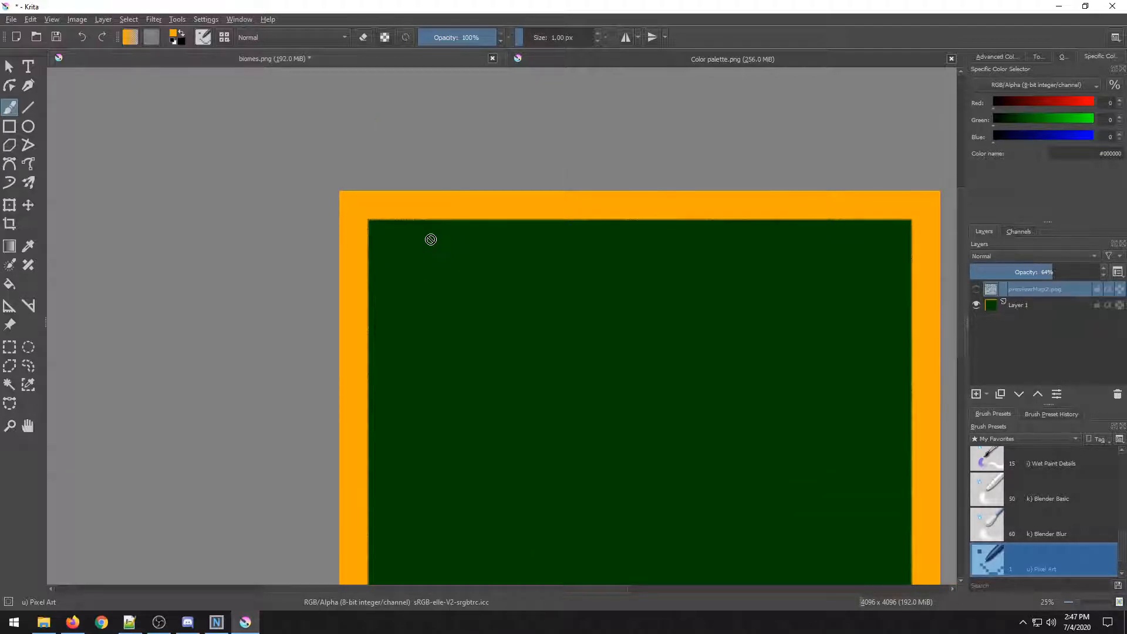
Go up to the Test folder in the file explorer, select radiation.png, and return to Krita.
left_click(43, 622)
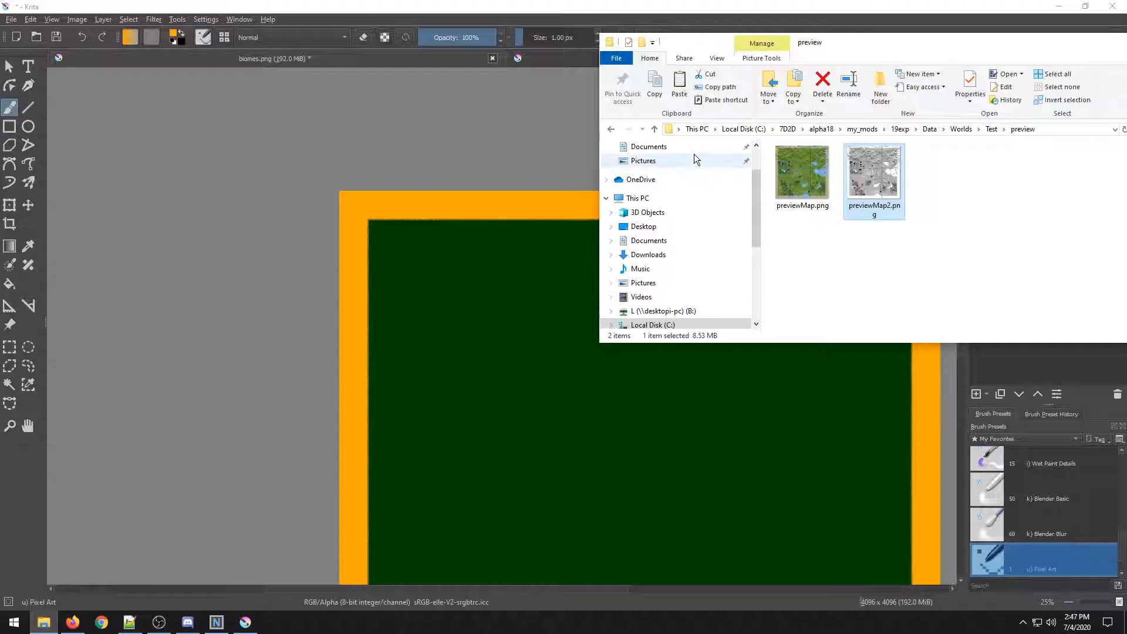
left_click(610, 128)
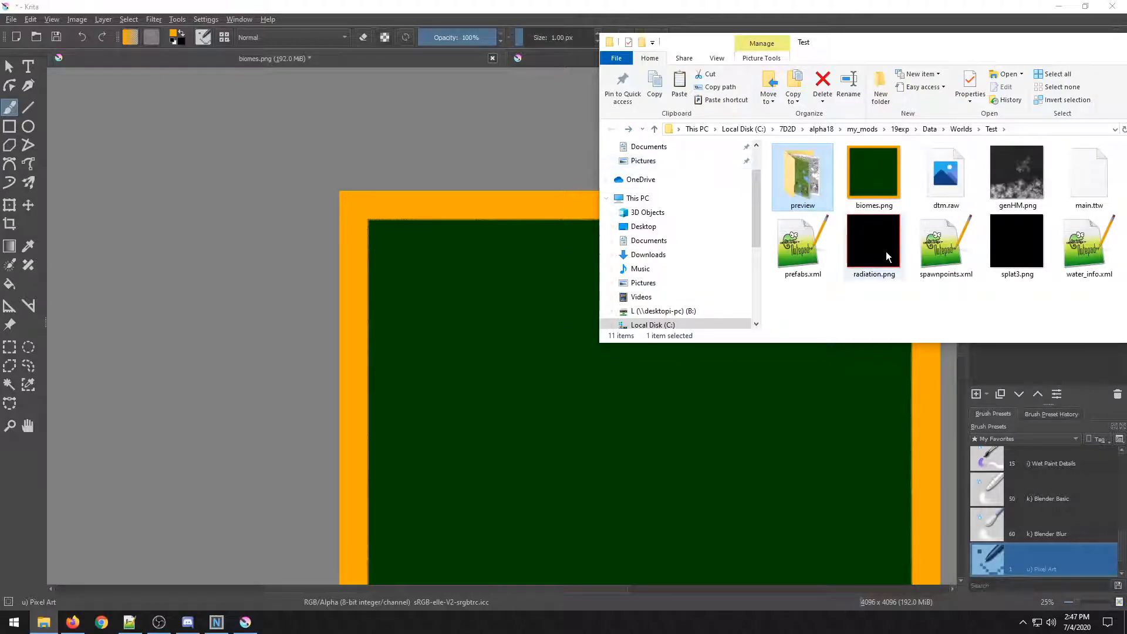
left_click(883, 252)
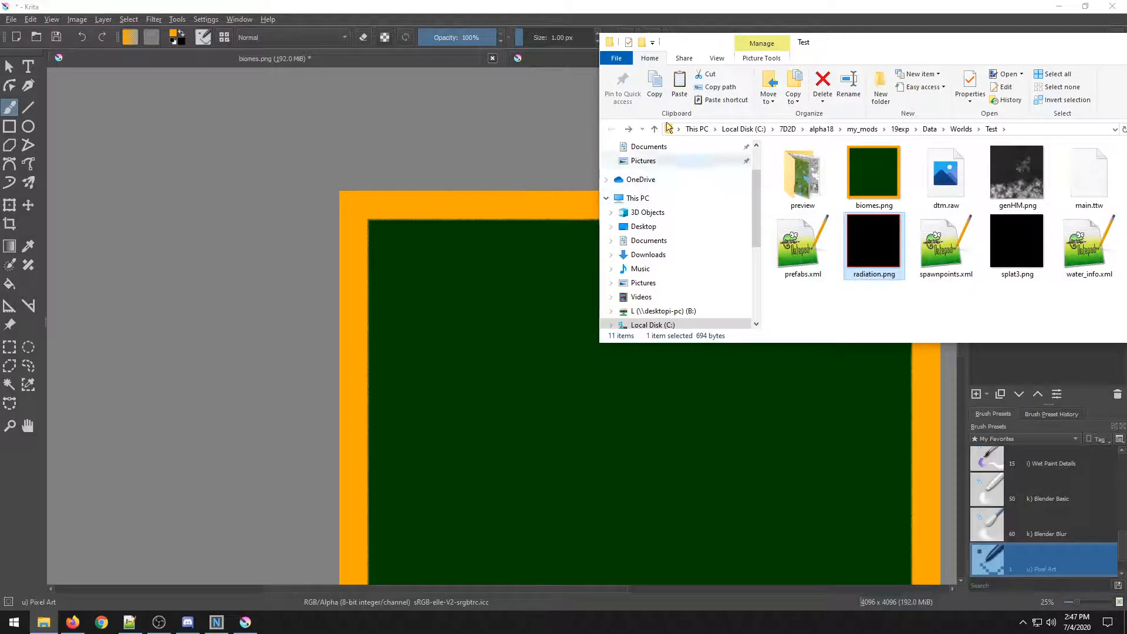
left_click(403, 364)
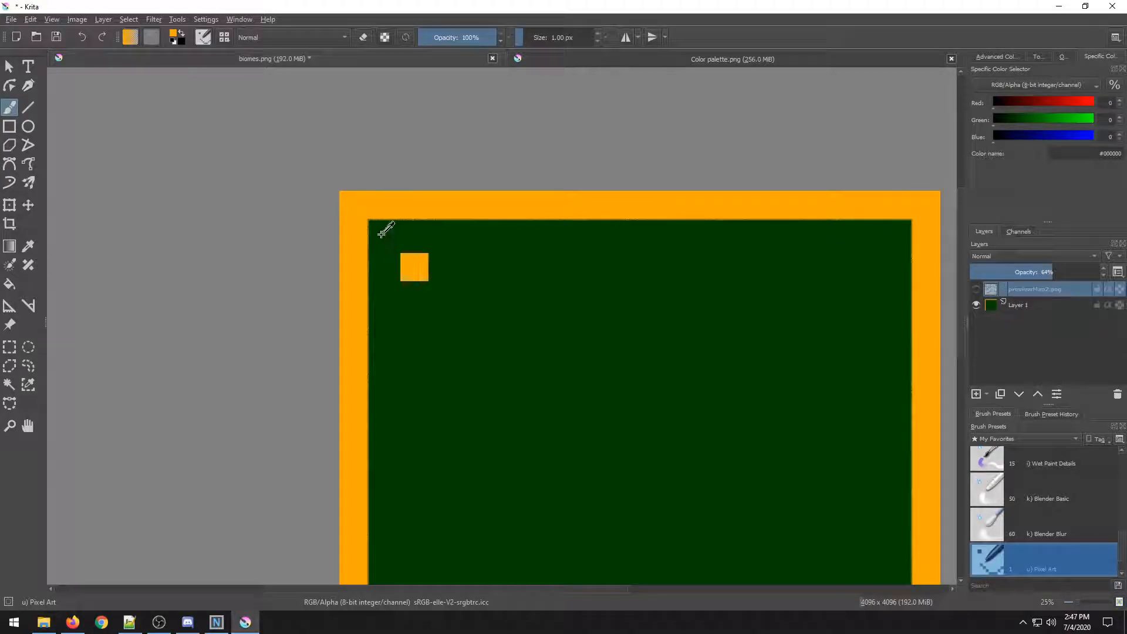
Zoom and pan around the corner of biomes.png to examine the border pixels closely.
scroll(372, 228, "up", 3)
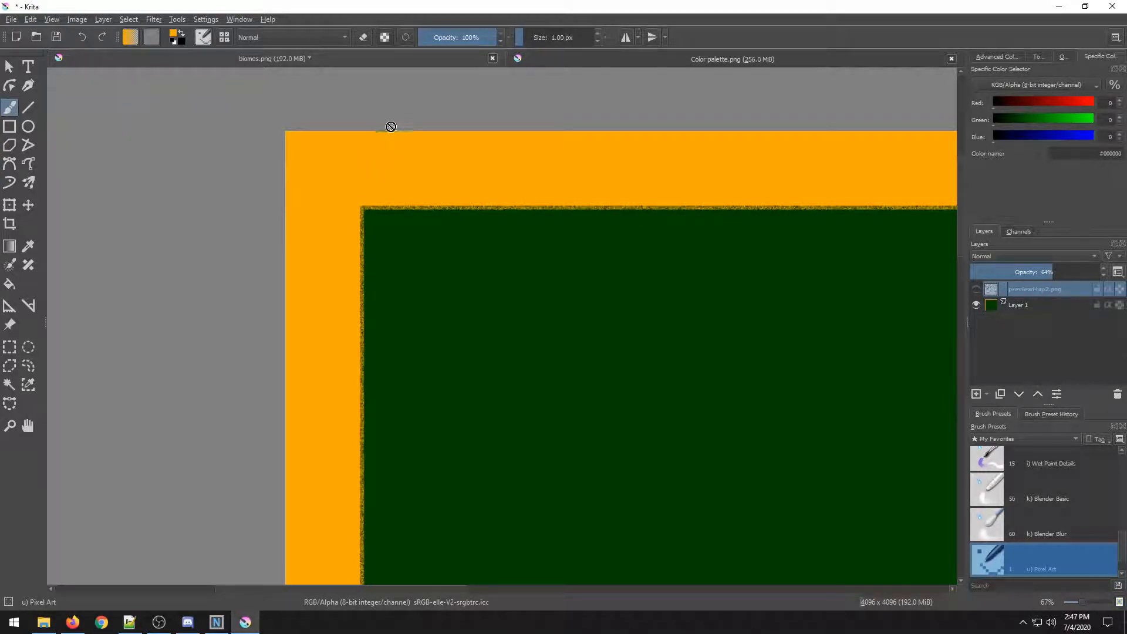
scroll(503, 254, "down", 4)
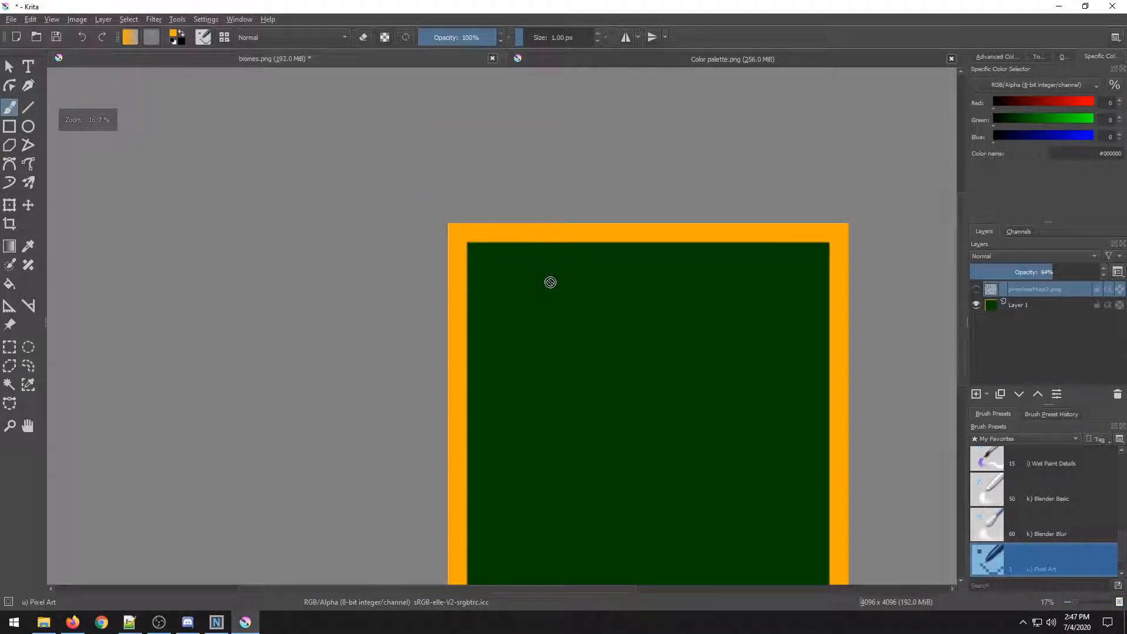
left_click_drag(550, 283, 423, 311)
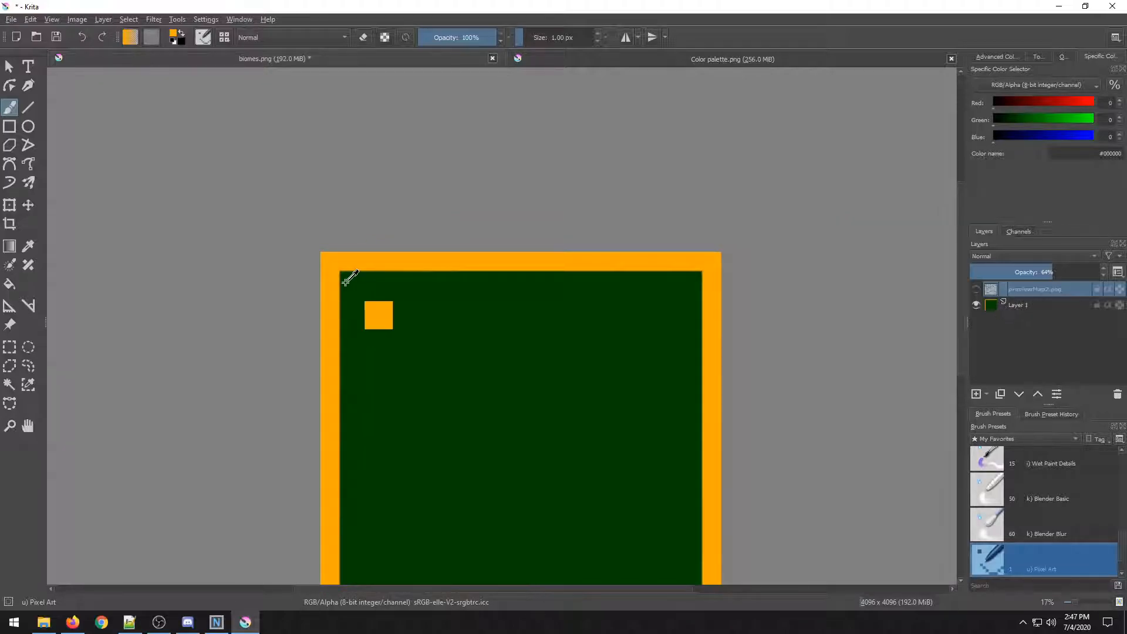
scroll(350, 273, "up", 10)
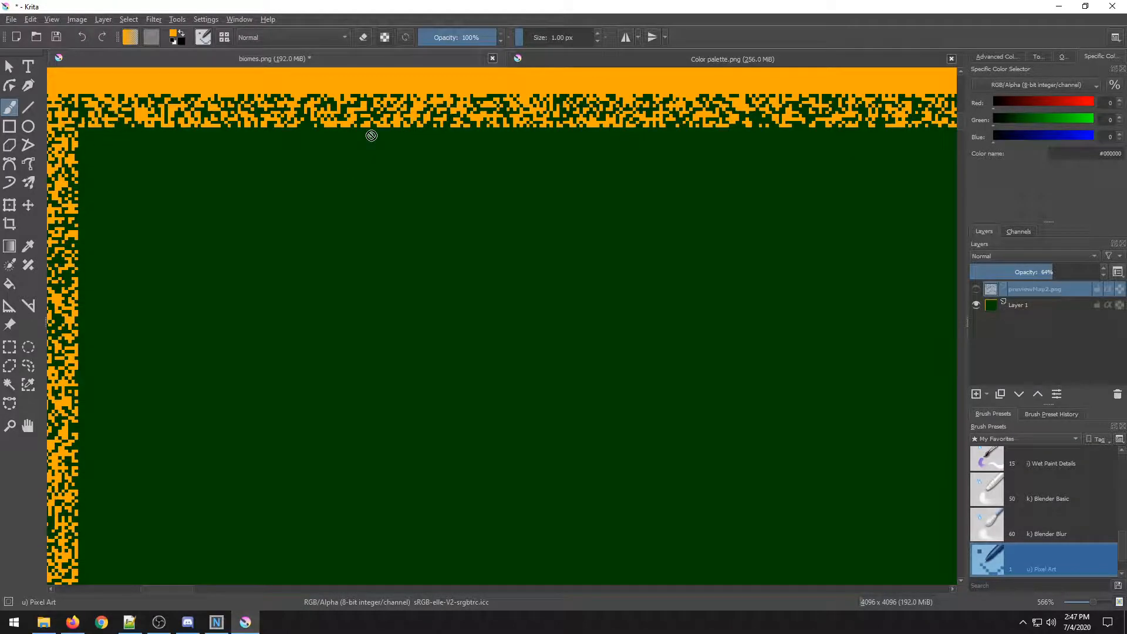
scroll(372, 136, "down", 8)
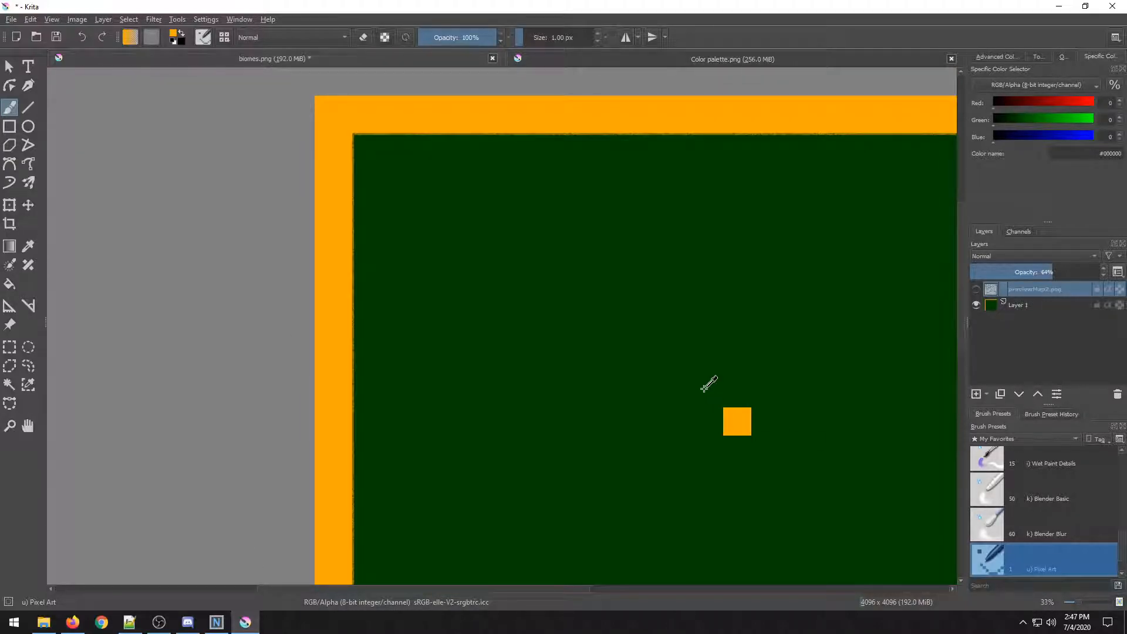
scroll(705, 389, "down", 2)
left_click_drag(672, 370, 493, 344)
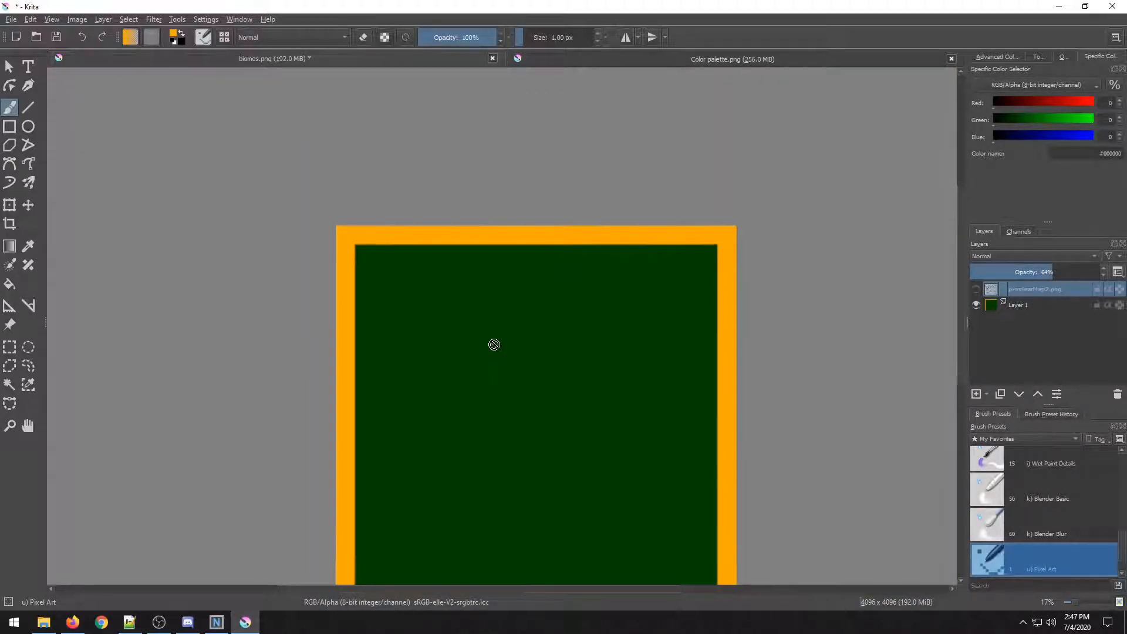
Switch to the Line tool and try to draw on the biomes.png canvas.
left_click(26, 108)
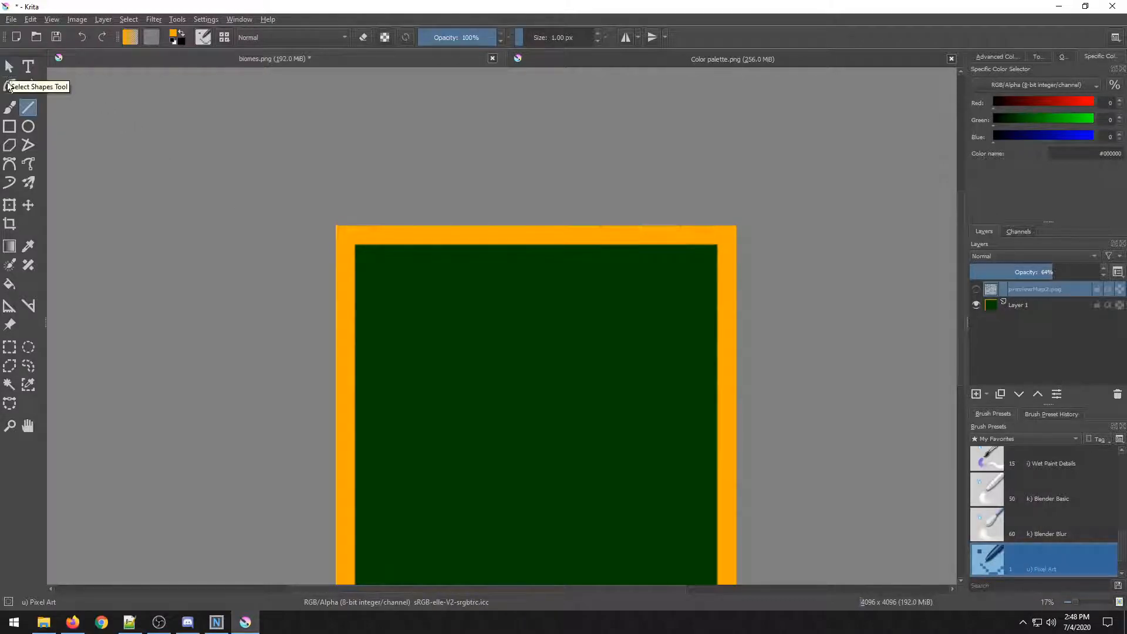
left_click(408, 277)
left_click(31, 107)
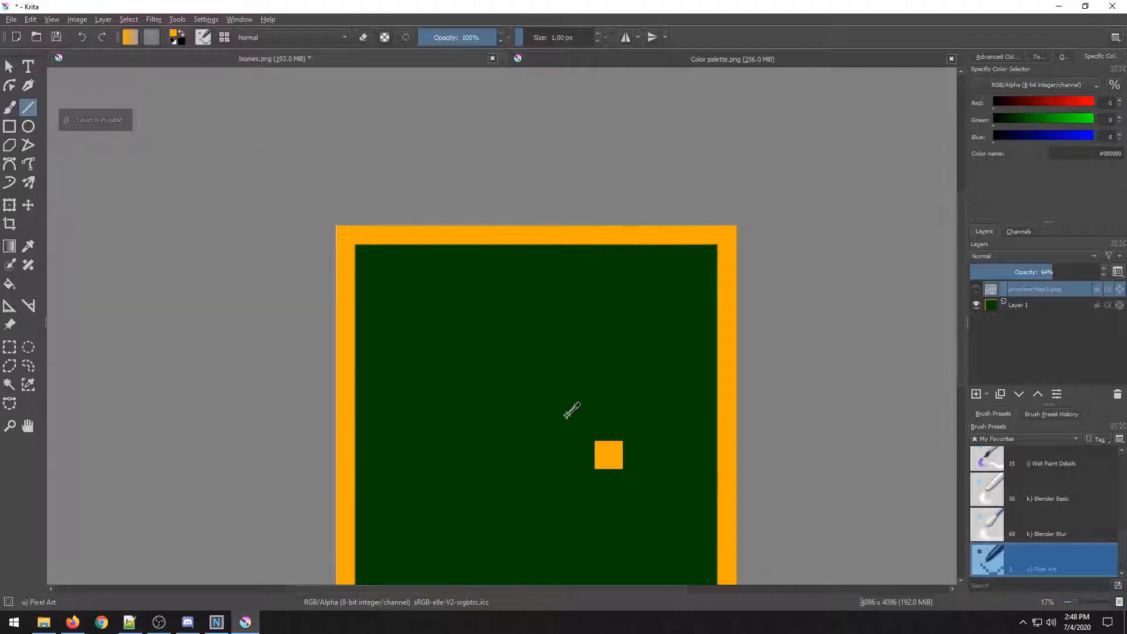
scroll(485, 342, "up", 4)
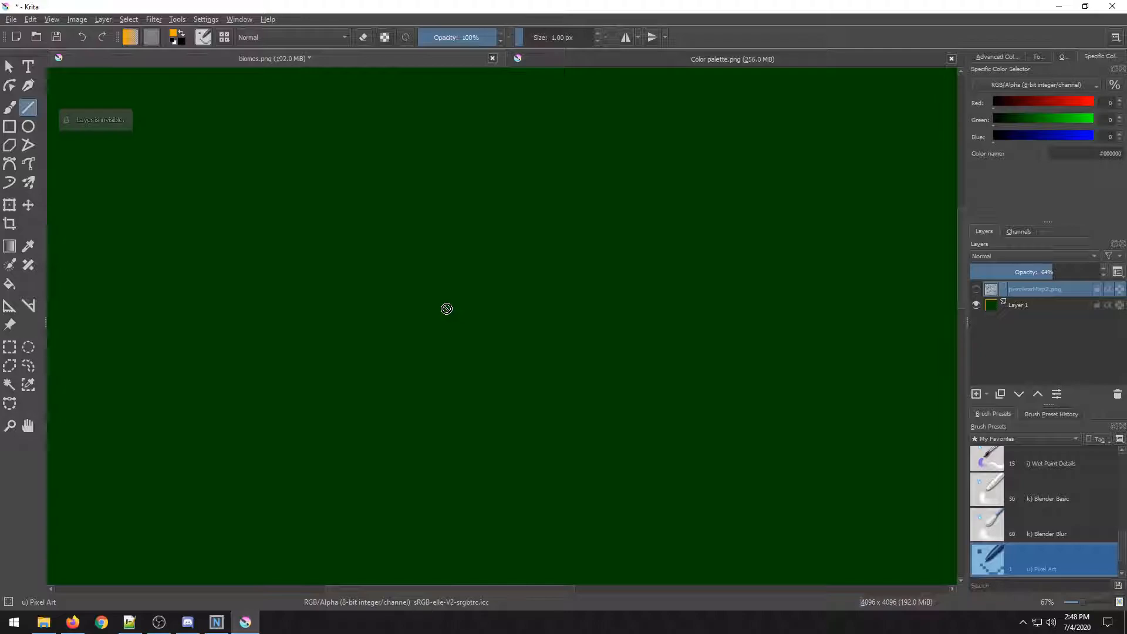
scroll(305, 266, "down", 4)
scroll(249, 248, "up", 1)
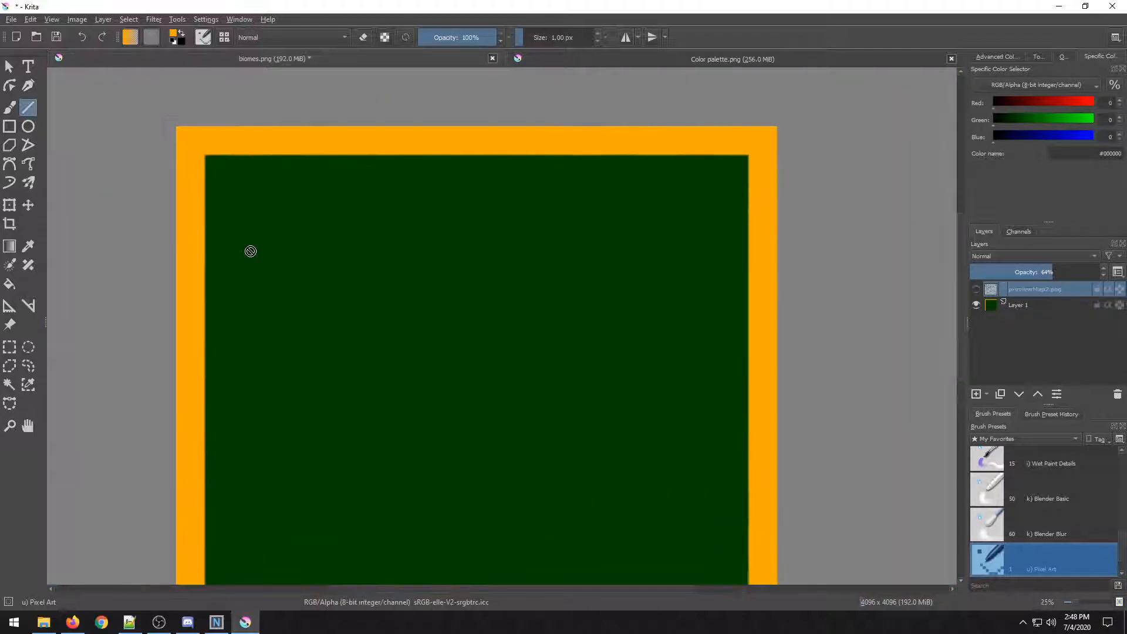
Switch to the freehand brush and make the previewMap2.png overlay layer visible over biomes.png.
left_click(10, 110)
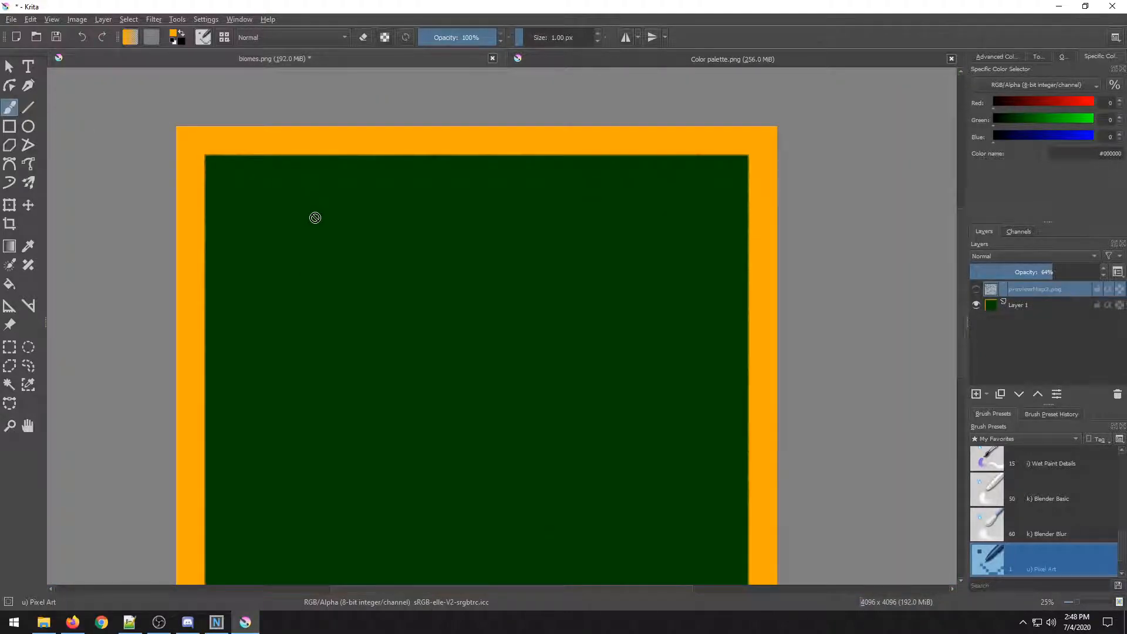
scroll(315, 218, "down", 1)
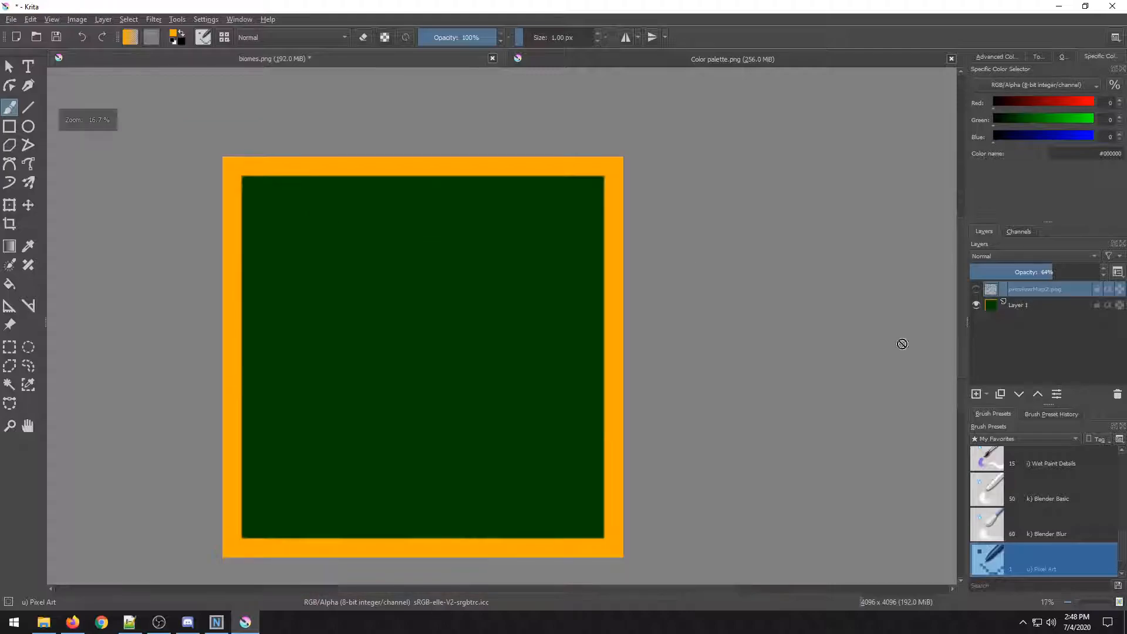
left_click(975, 289)
scroll(327, 325, "up", 2)
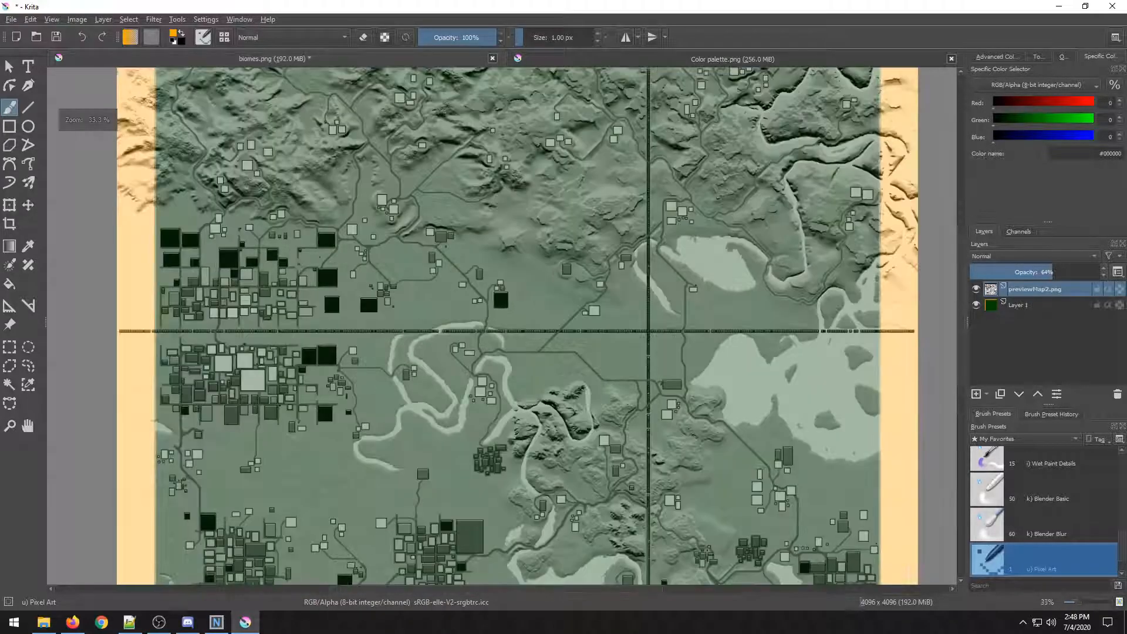
Sample the white color from the Color palette document and return to the brush in biomes.png.
left_click_drag(368, 287, 409, 336)
left_click_drag(551, 312, 638, 360)
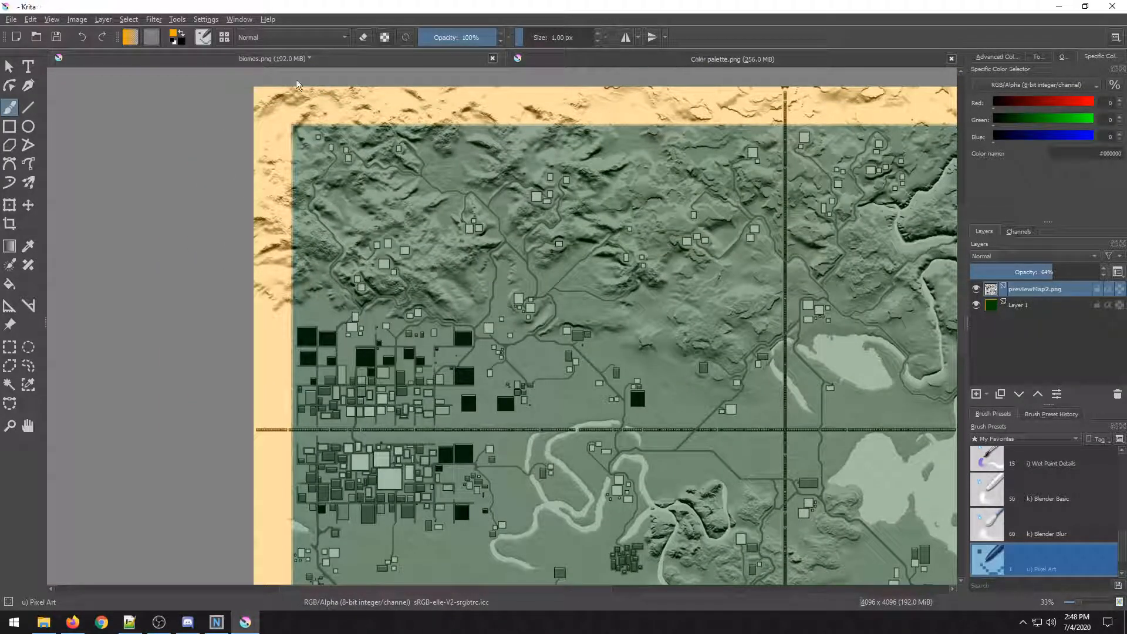
key("ctrl+Tab")
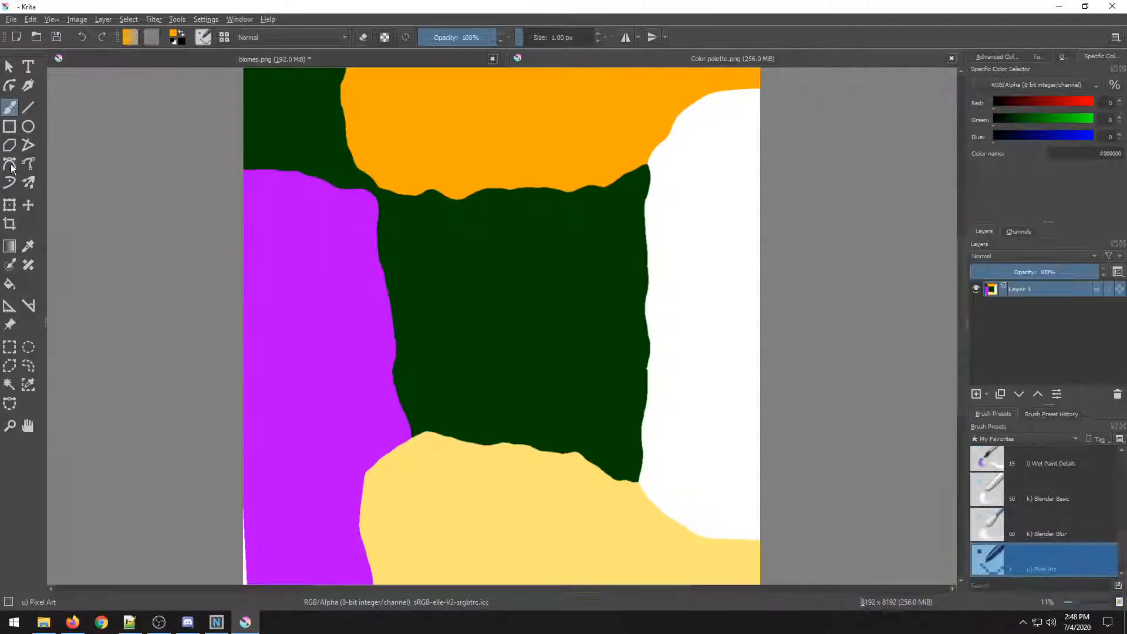
left_click(28, 245)
left_click(670, 249)
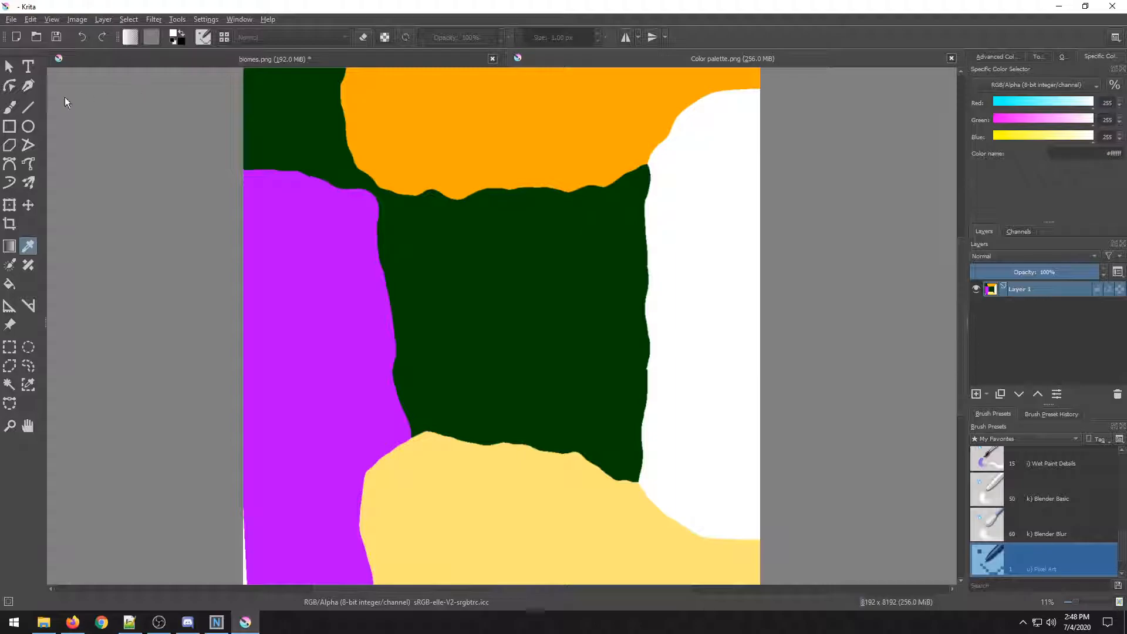
key("ctrl+Tab")
left_click(11, 108)
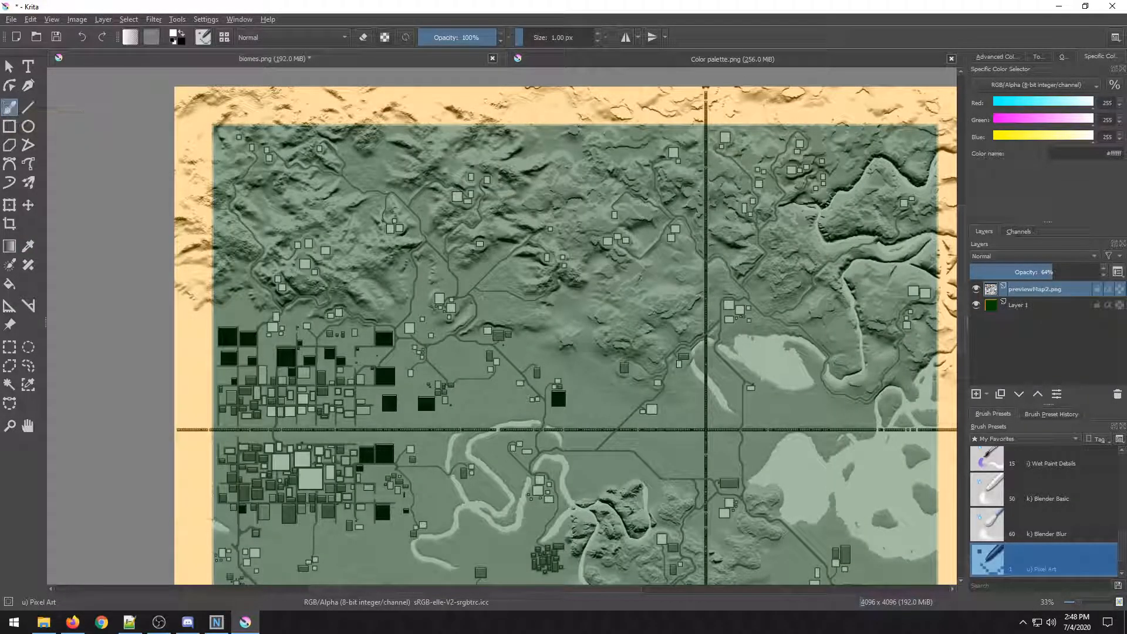
Set the brush size to 38.74 px.
left_click_drag(537, 45, 550, 38)
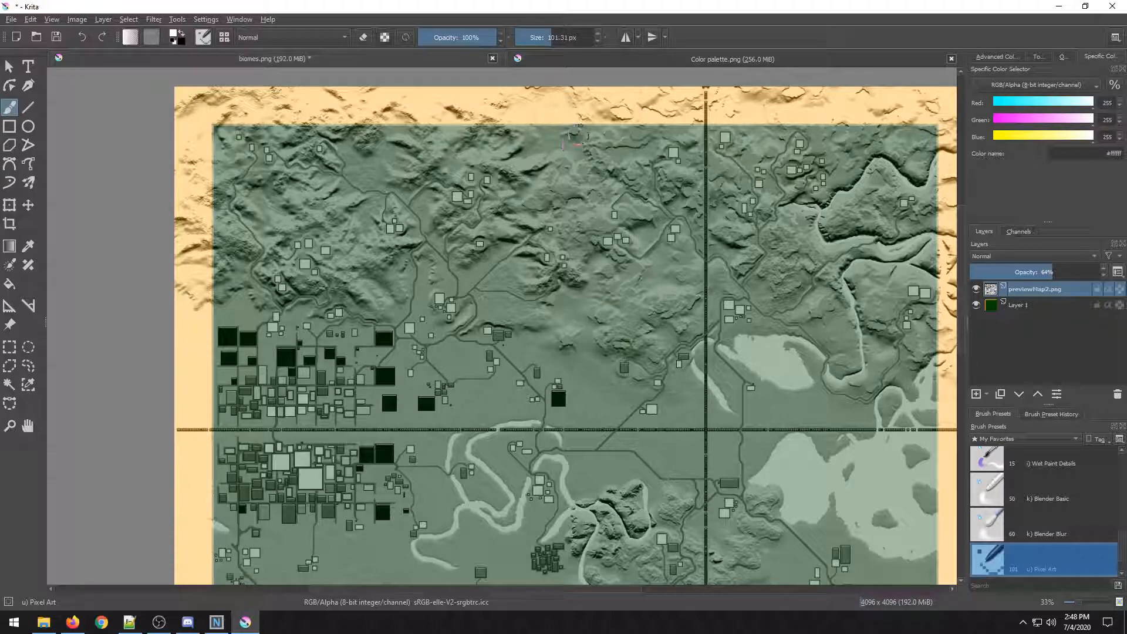
left_click_drag(249, 261, 370, 179)
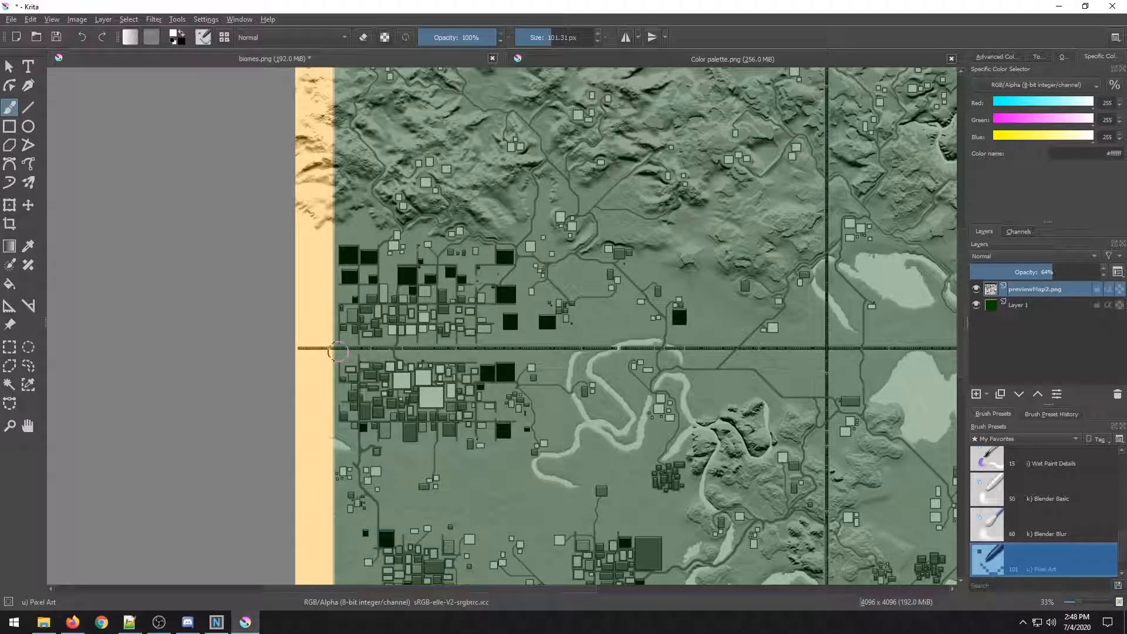
scroll(337, 351, "up", 5)
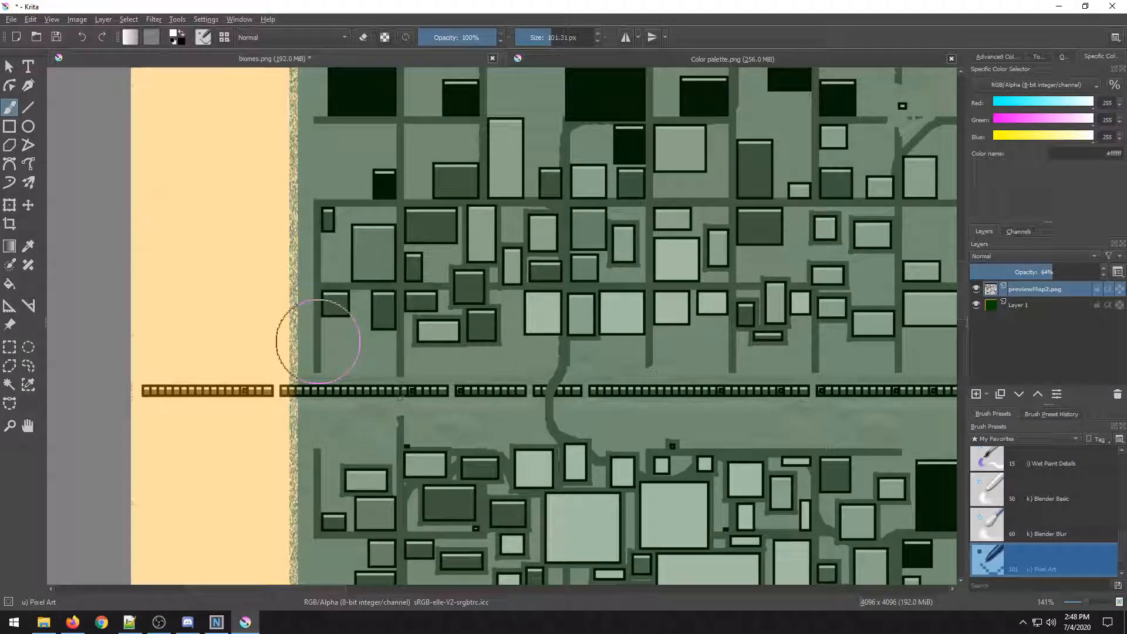
scroll(318, 341, "down", 1)
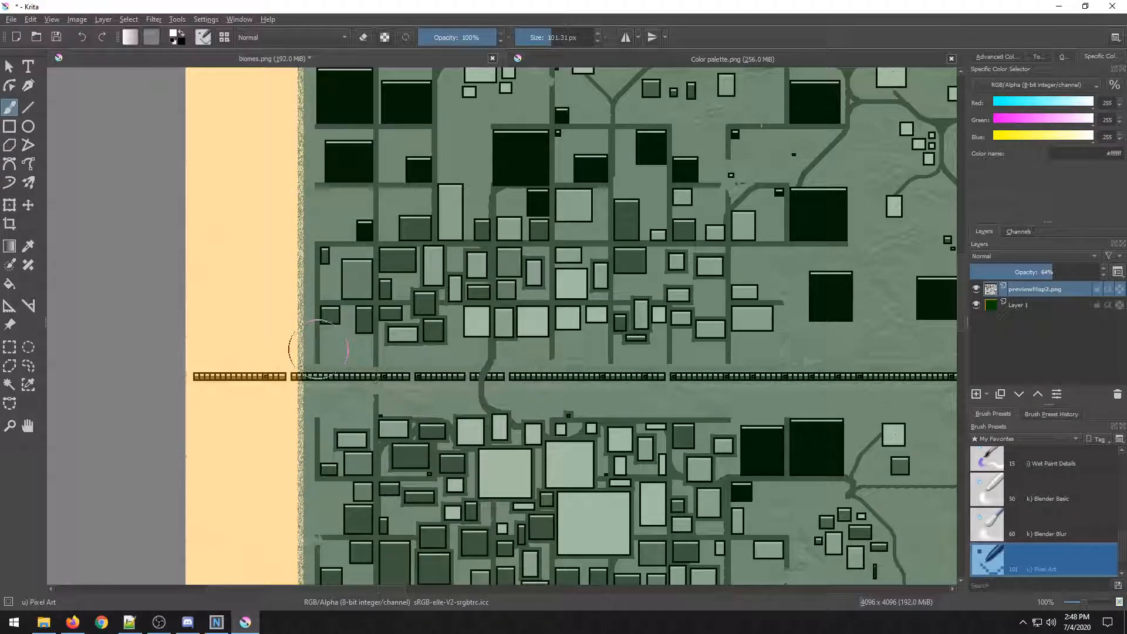
scroll(352, 338, "up", 1)
left_click_drag(530, 33, 539, 31)
scroll(549, 170, "down", 3)
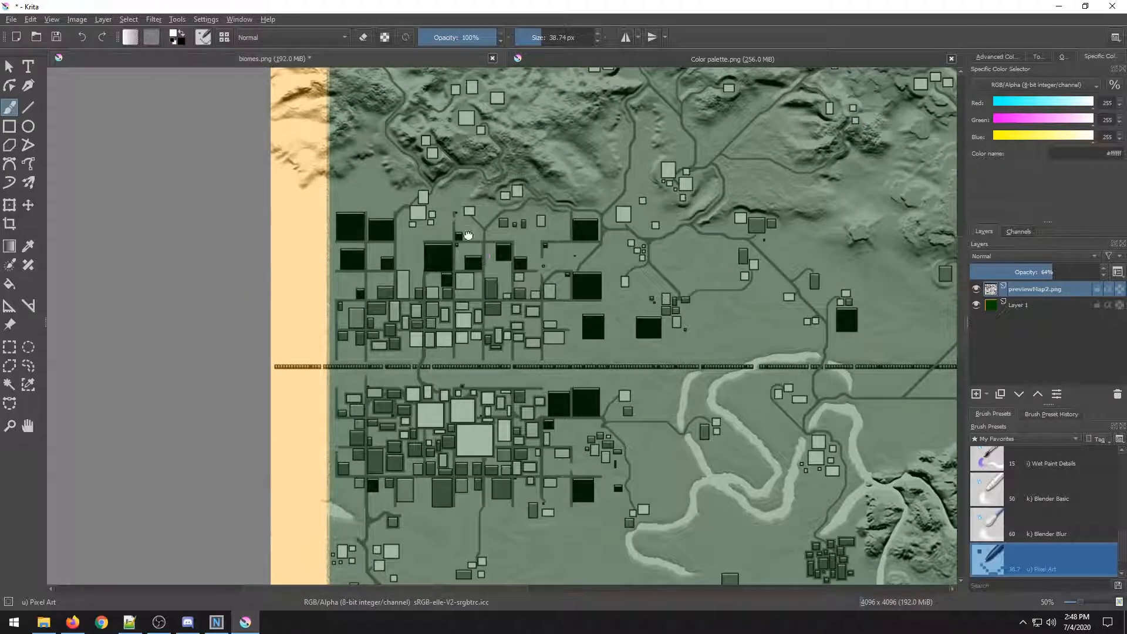
Paint a white stroke on the previewMap2.png overlay layer and undo it.
left_click_drag(468, 235, 475, 371)
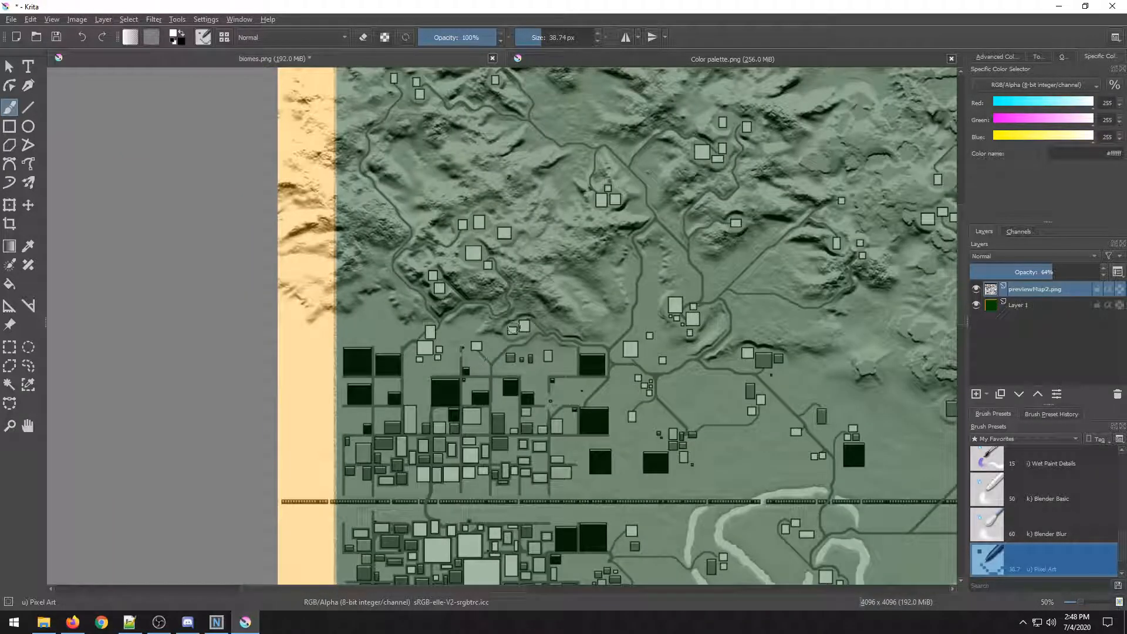
scroll(513, 329, "up", 1)
scroll(379, 318, "up", 3)
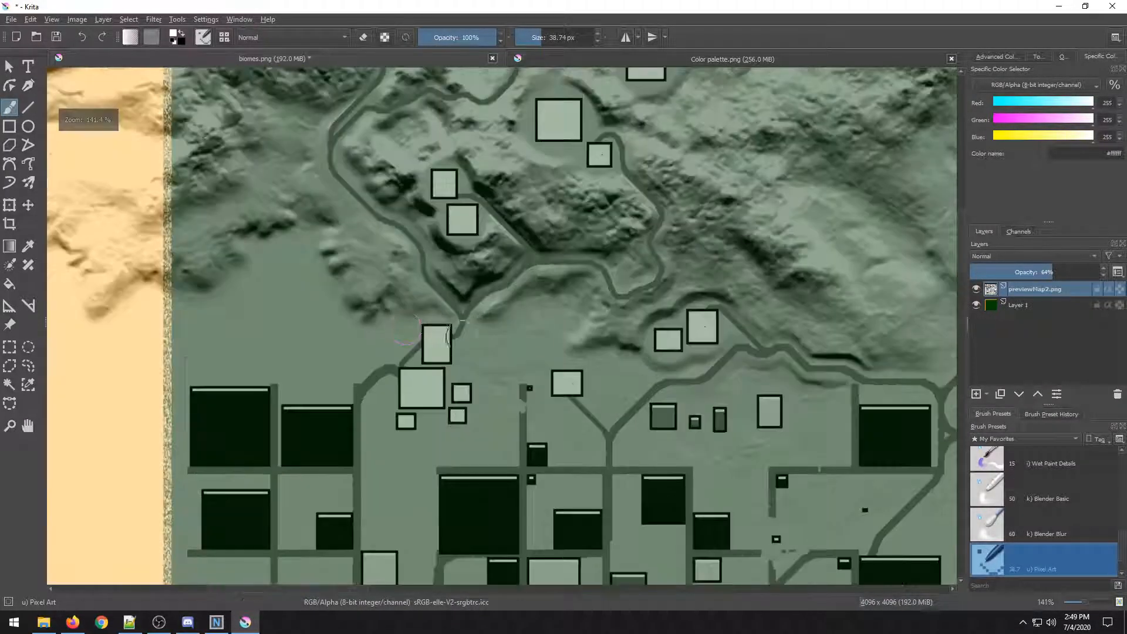
scroll(605, 321, "up", 2)
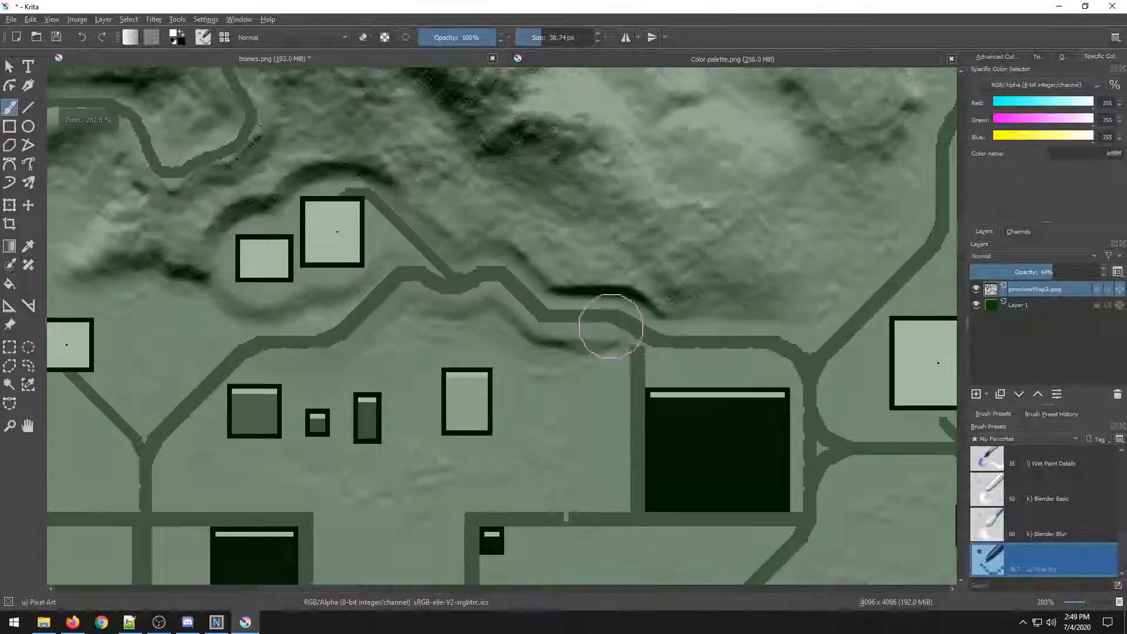
scroll(578, 334, "down", 3)
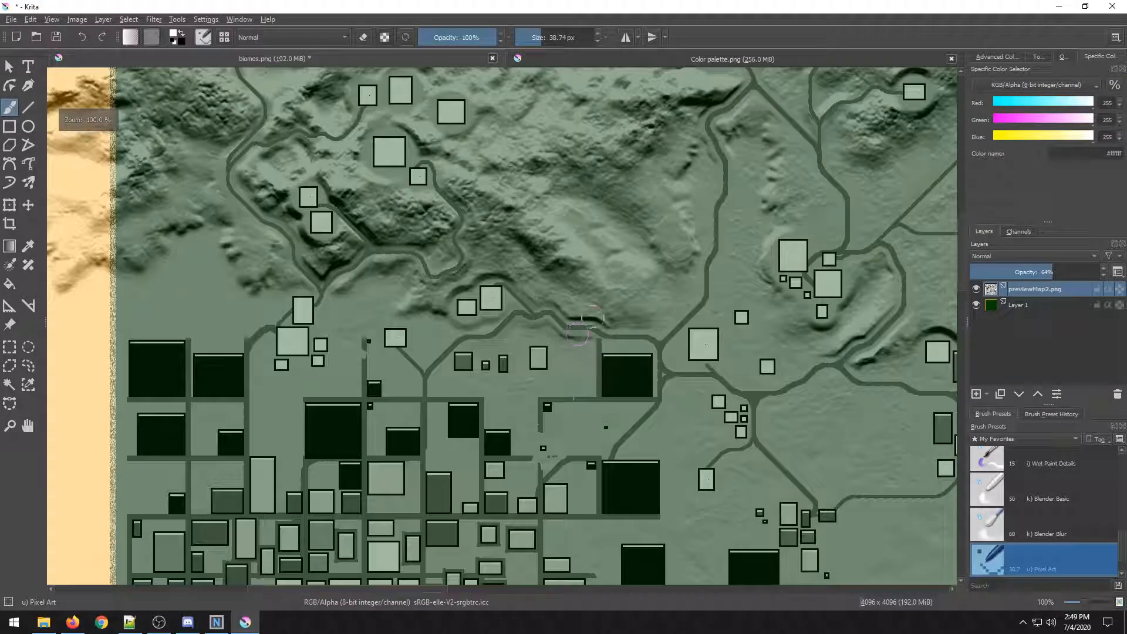
scroll(578, 333, "up", 2)
mouse_move(711, 312)
left_mouse_down()
mouse_move(618, 323)
mouse_move(666, 319)
left_mouse_up()
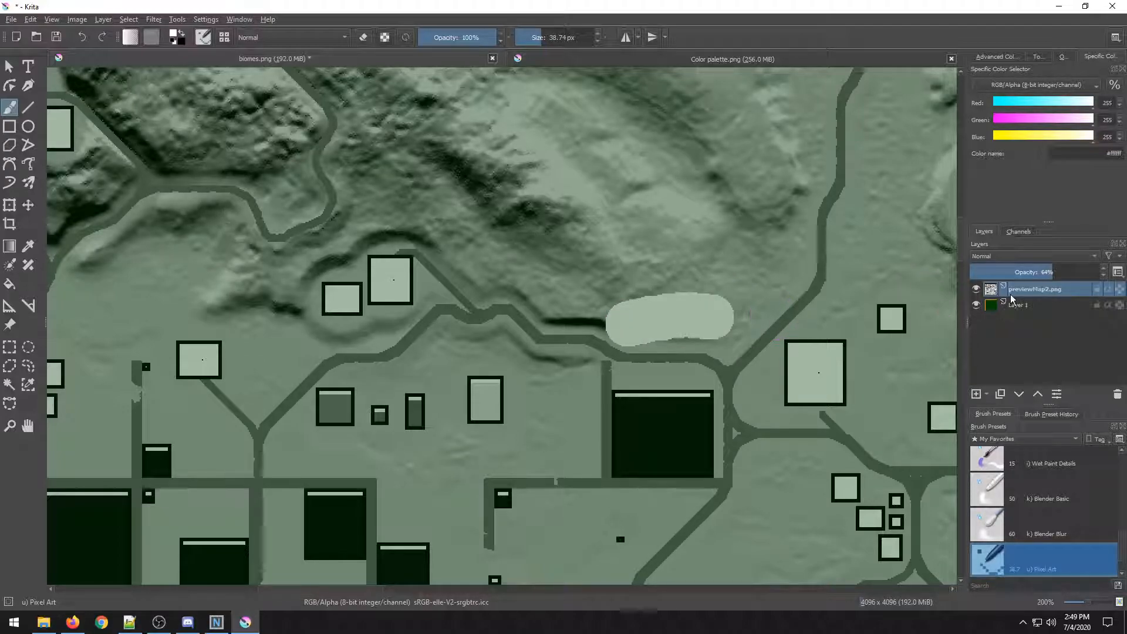
key("ctrl+z")
Select Layer 1 and paint a short white snow blob just north of the road.
left_click(1037, 310)
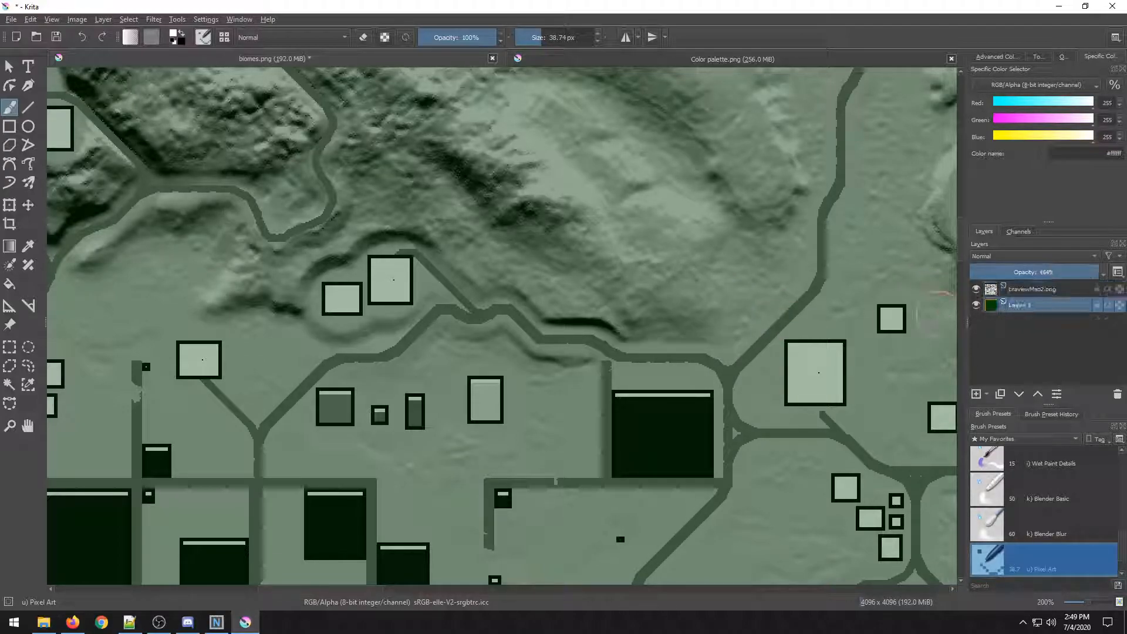
mouse_move(743, 319)
left_mouse_down()
mouse_move(665, 319)
mouse_move(696, 345)
mouse_move(750, 327)
left_mouse_up()
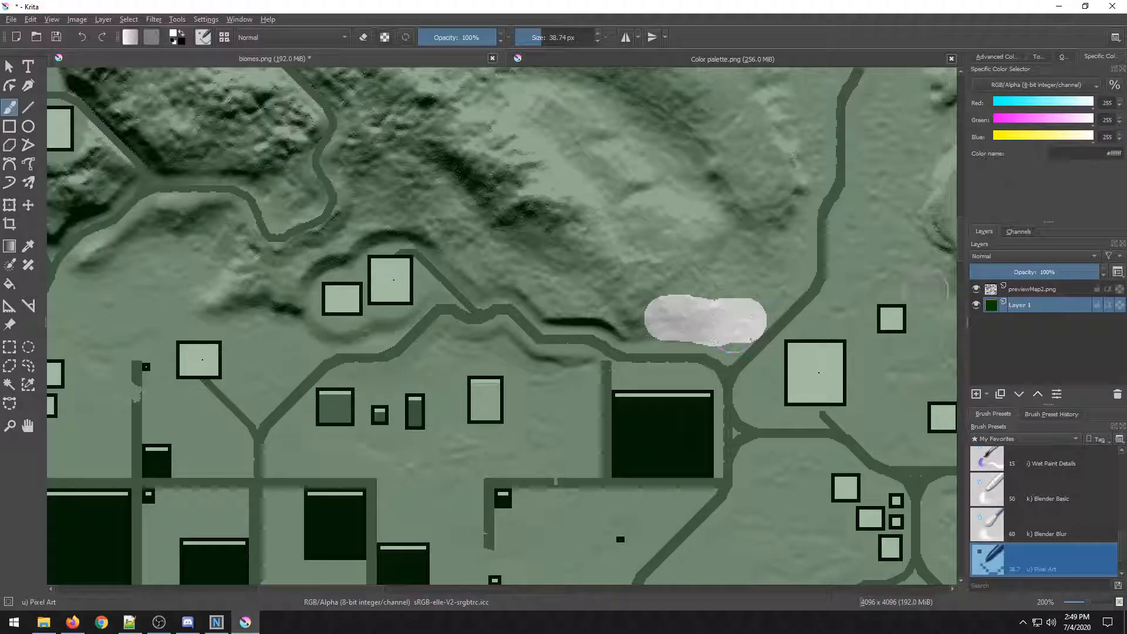
Select the overlay layer, paint a long white stroke, and undo it.
left_click(1057, 290)
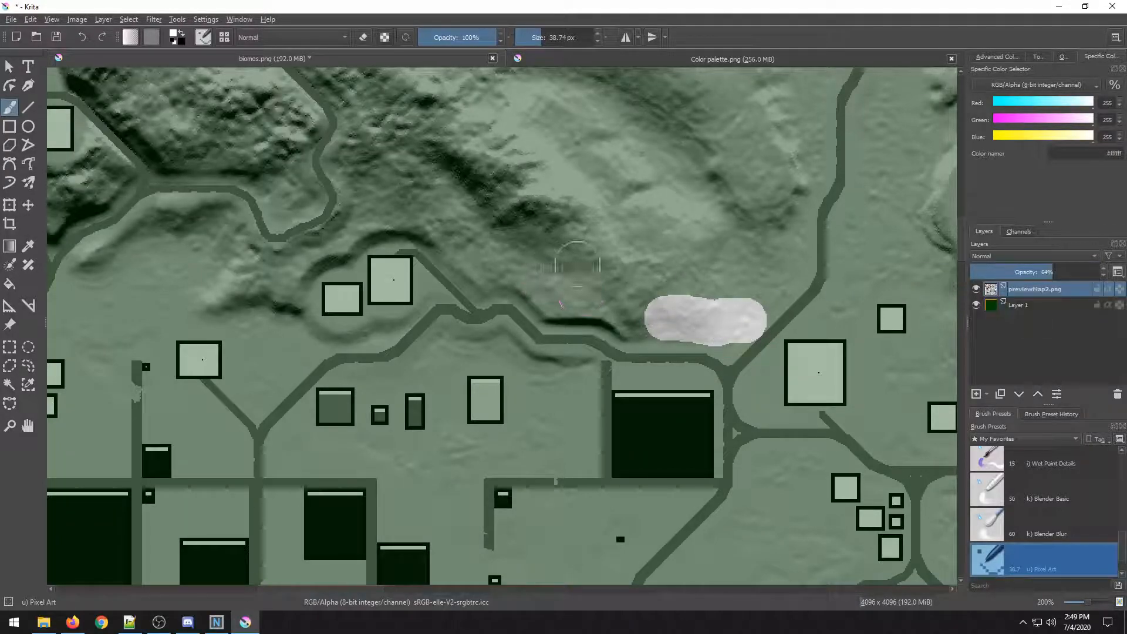
left_click_drag(605, 202, 272, 287)
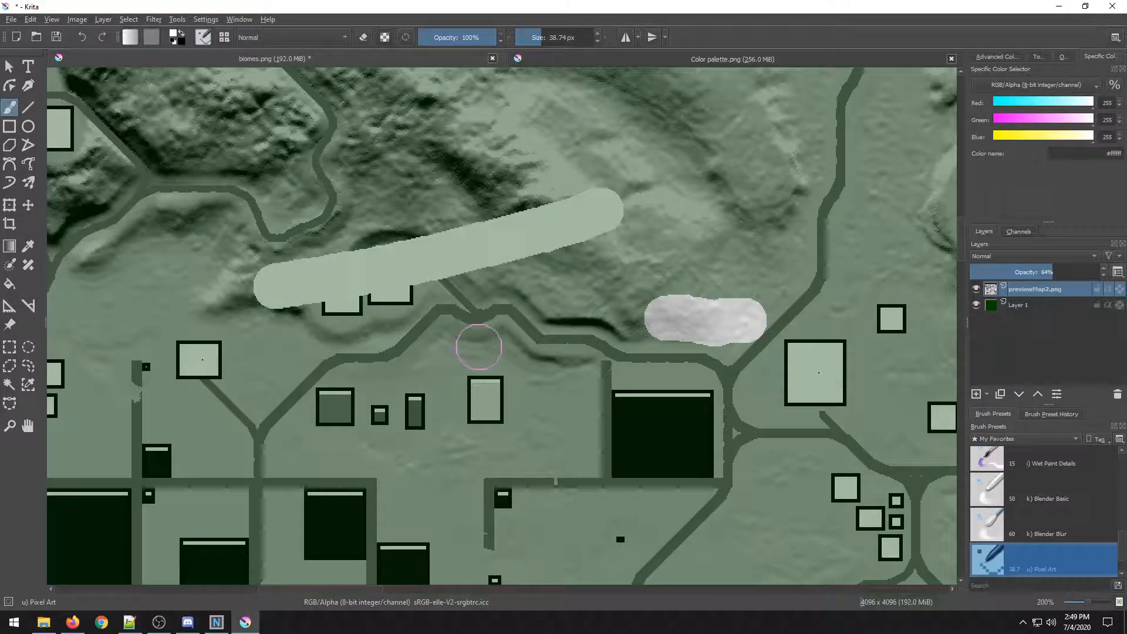
key("ctrl+z")
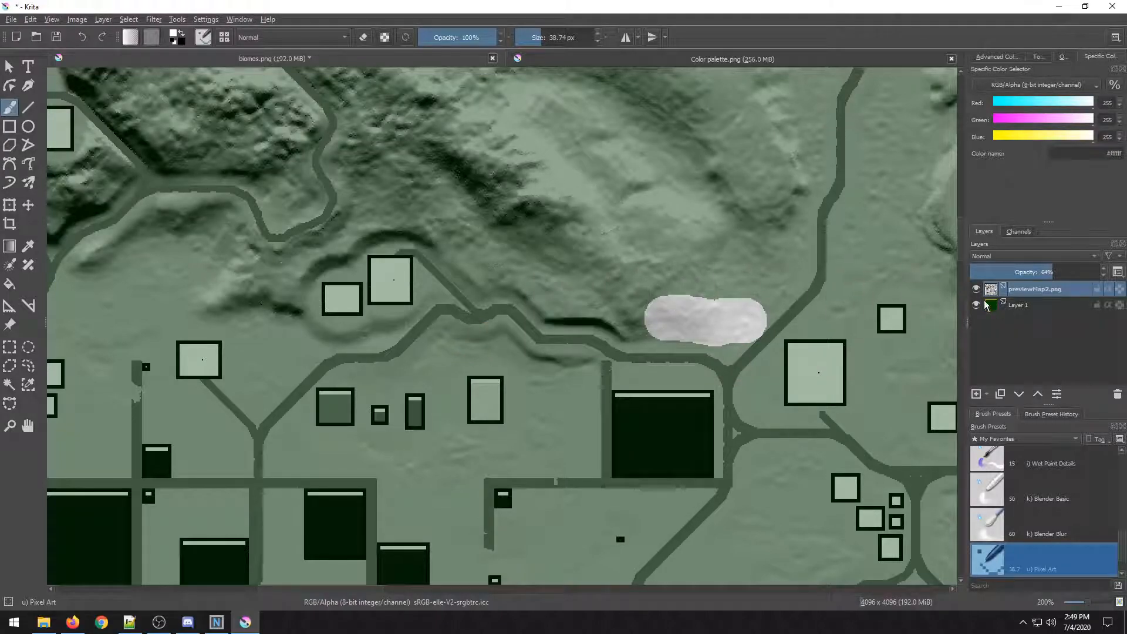
Select Layer 1 and lengthen the white snow stroke into a broad band along the ridge north of the road.
left_click(1032, 307)
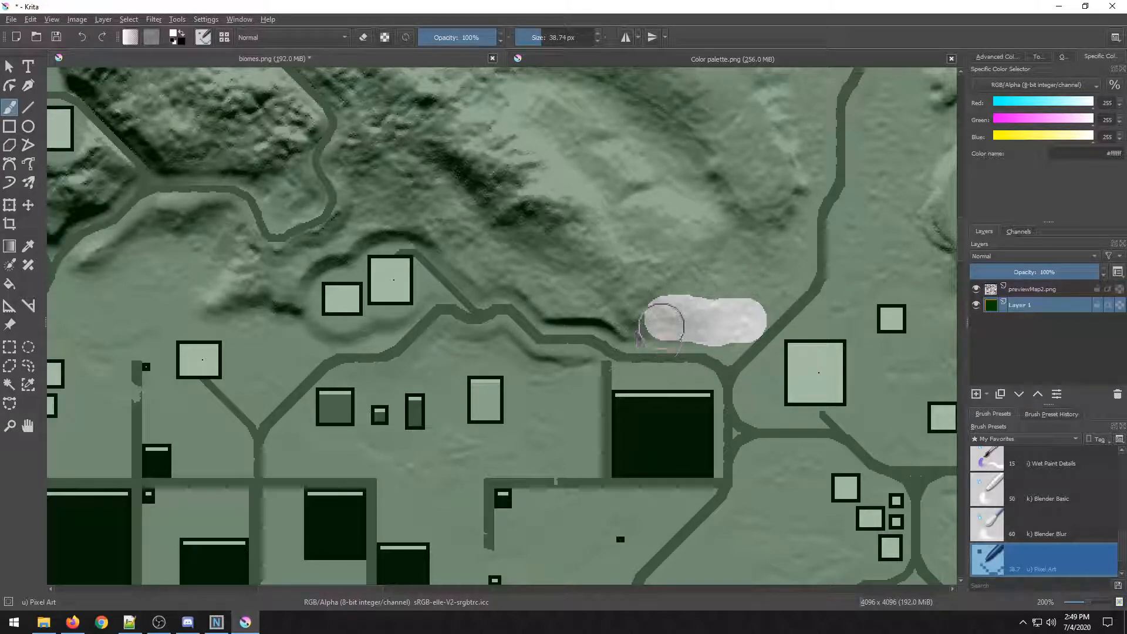
scroll(702, 352, "up", 1)
mouse_move(685, 307)
left_mouse_down()
mouse_move(487, 276)
mouse_move(327, 178)
mouse_move(715, 436)
left_mouse_up()
scroll(327, 179, "down", 3)
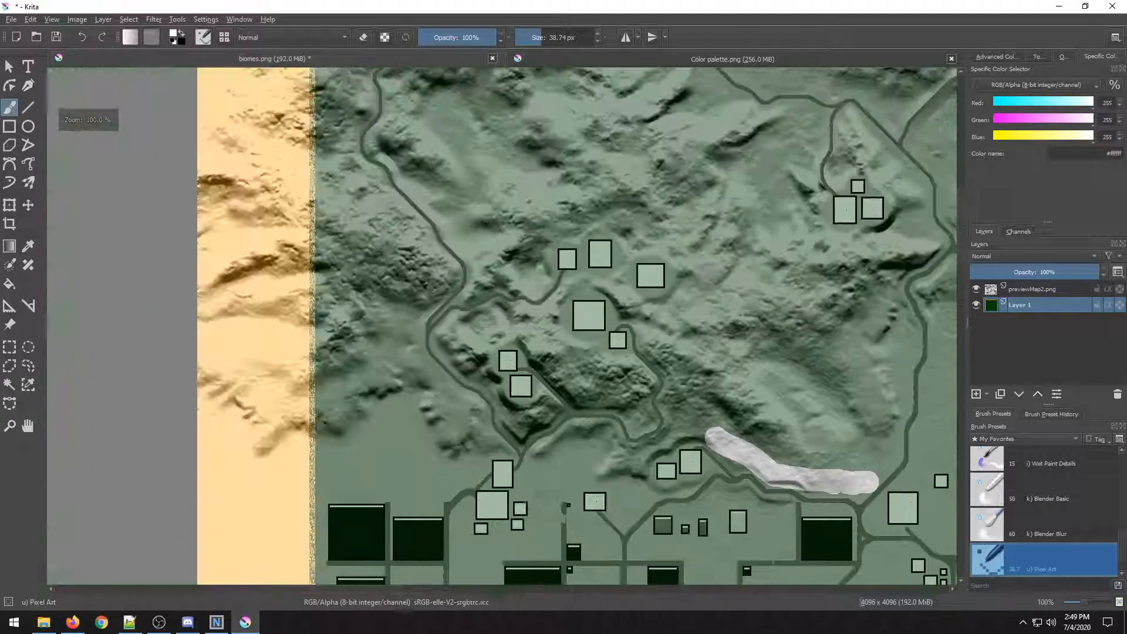
scroll(544, 382, "down", 2)
left_click_drag(544, 382, 448, 344)
scroll(507, 410, "up", 2)
scroll(479, 374, "up", 1)
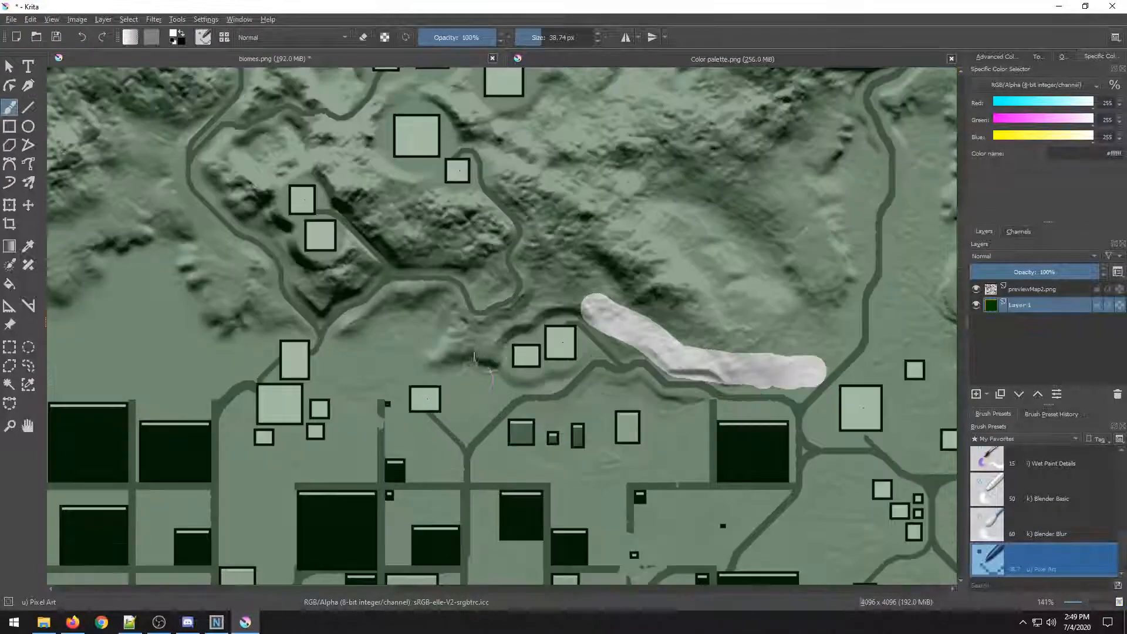
mouse_move(589, 307)
left_mouse_down()
mouse_move(516, 297)
mouse_move(501, 333)
left_mouse_up()
scroll(501, 333, "up", 4)
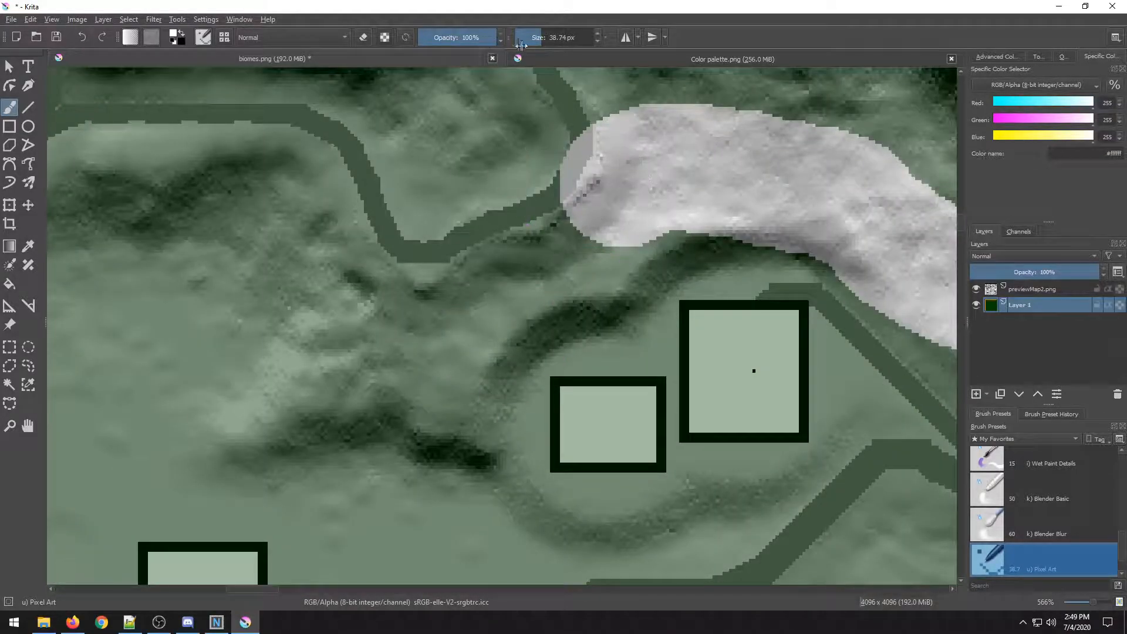
Set the brush size to 5.18 px and try two thin white strokes below the snow band, undoing both.
left_click_drag(535, 39, 541, 39)
scroll(696, 294, "up", 1)
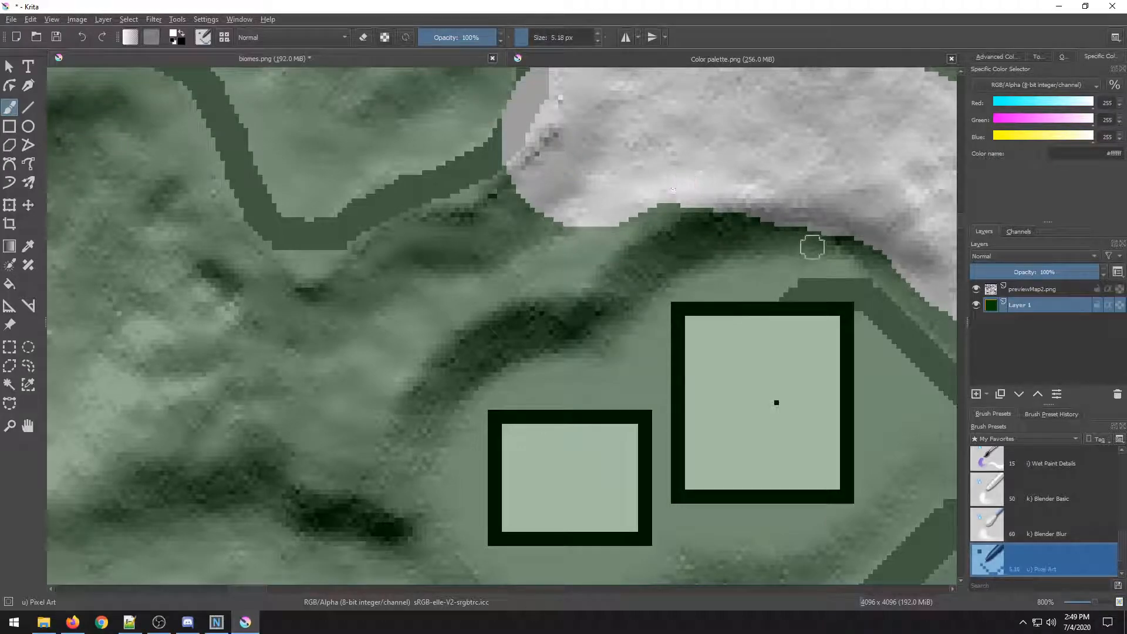
left_click_drag(827, 239, 727, 239)
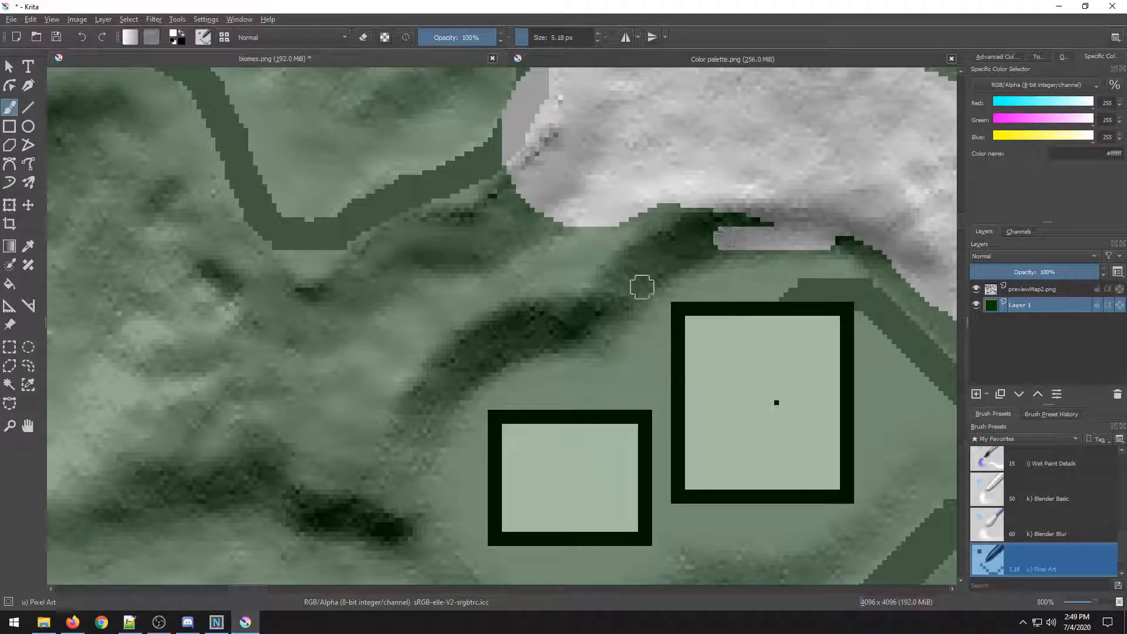
mouse_move(545, 284)
left_mouse_down()
mouse_move(428, 314)
mouse_move(364, 384)
mouse_move(350, 472)
left_mouse_up()
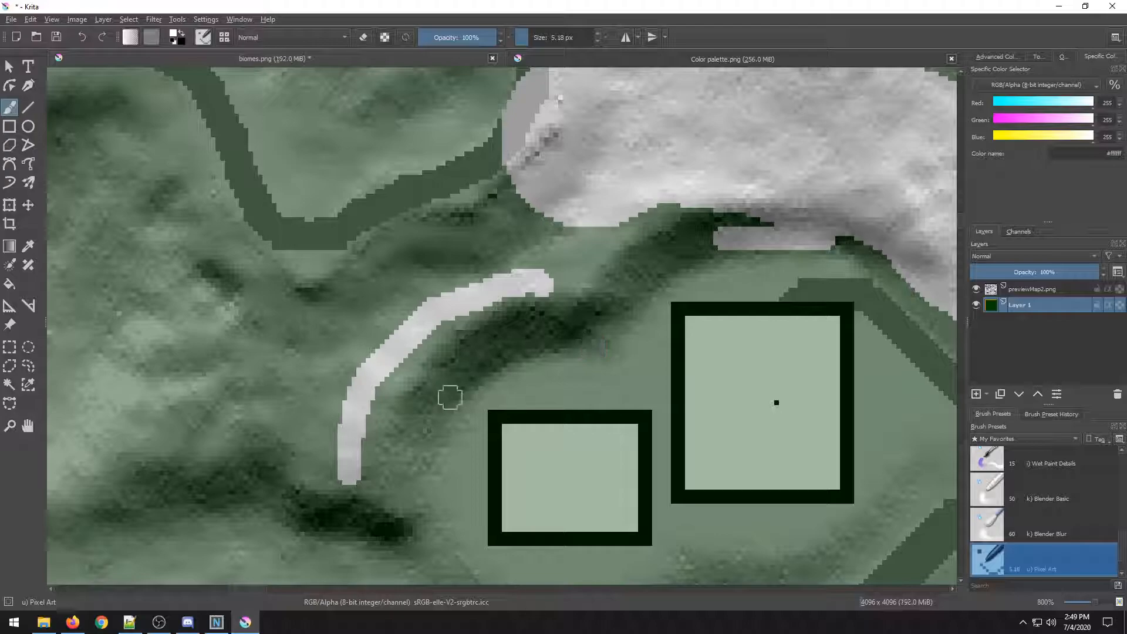
key("ctrl+z")
key("ctrl+z")
Draw a thin white outline curving from the snow band's west end along the ridge edge.
mouse_move(675, 206)
left_mouse_down()
mouse_move(604, 262)
mouse_move(586, 294)
mouse_move(527, 297)
mouse_move(460, 328)
mouse_move(420, 369)
mouse_move(389, 458)
mouse_move(458, 300)
mouse_move(509, 375)
mouse_move(395, 335)
mouse_move(309, 275)
mouse_move(221, 294)
mouse_move(667, 316)
mouse_move(563, 332)
mouse_move(487, 374)
mouse_move(456, 322)
mouse_move(511, 270)
mouse_move(596, 133)
left_mouse_up()
scroll(390, 458, "down", 2)
scroll(456, 323, "up", 3)
scroll(222, 294, "down", 4)
scroll(666, 315, "up", 3)
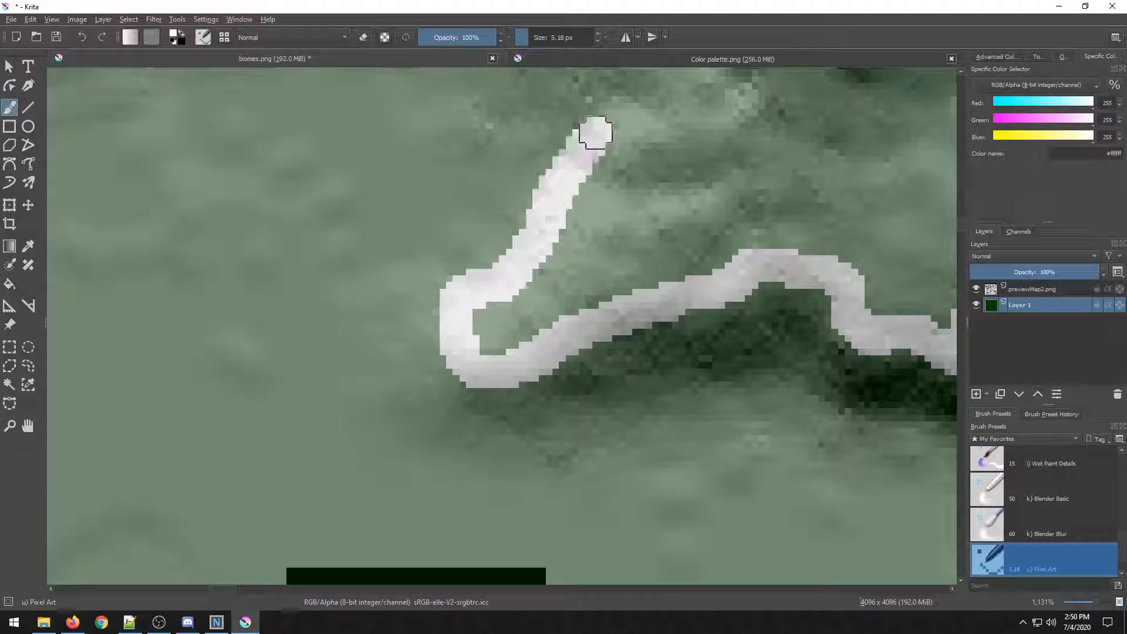
scroll(596, 133, "down", 7)
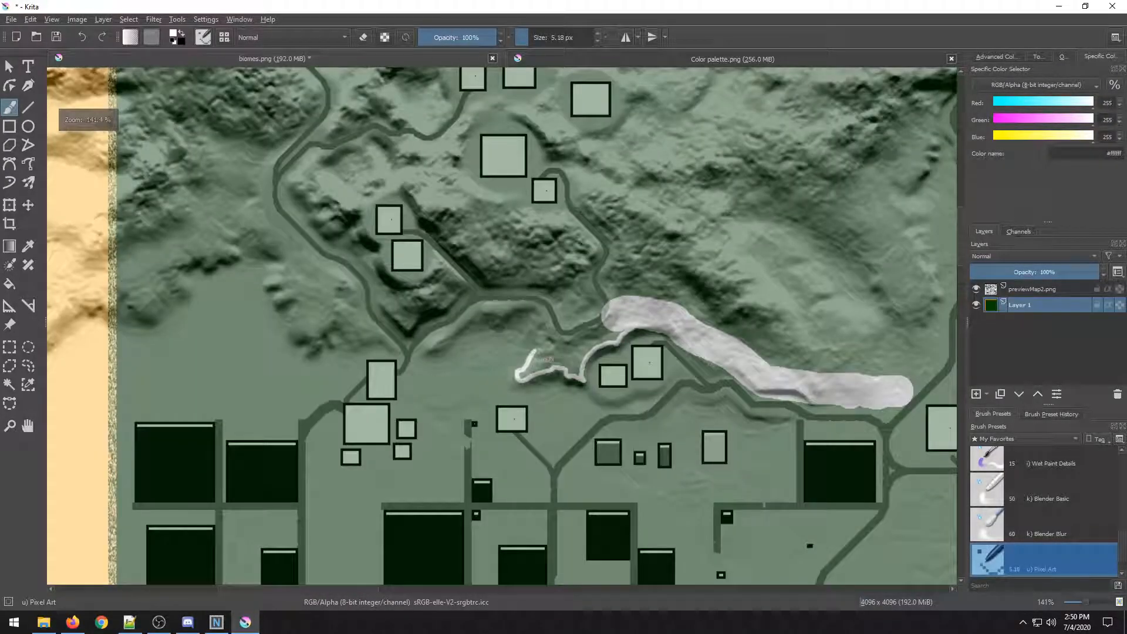
left_click_drag(559, 365, 566, 312)
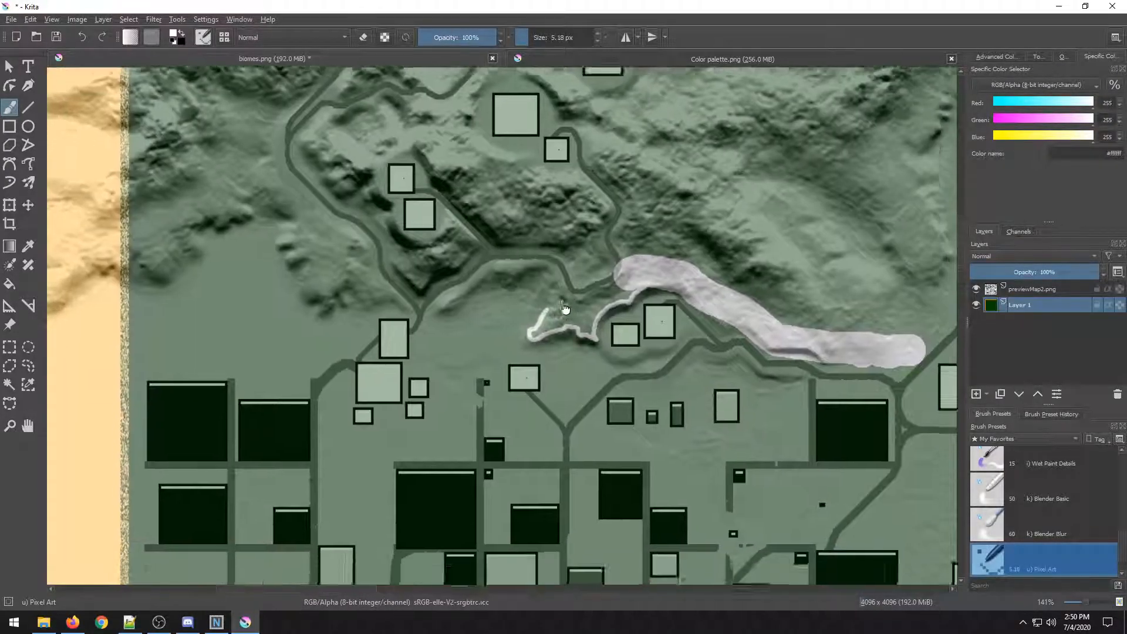
scroll(566, 312, "up", 3)
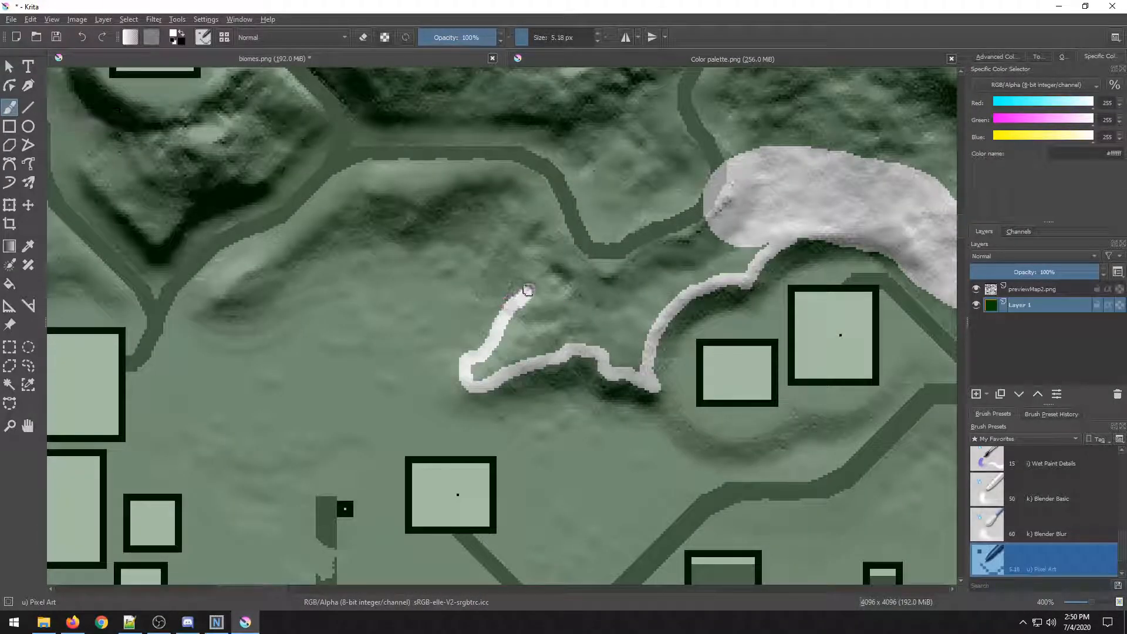
mouse_move(543, 273)
left_mouse_down()
mouse_move(595, 208)
mouse_move(594, 294)
mouse_move(563, 239)
mouse_move(515, 219)
mouse_move(395, 203)
mouse_move(145, 216)
mouse_move(148, 123)
mouse_move(582, 325)
mouse_move(528, 277)
left_mouse_up()
Zoom and pan across the map to review the painted snow strokes against the overlay.
scroll(626, 324, "up", 2)
scroll(692, 333, "down", 3)
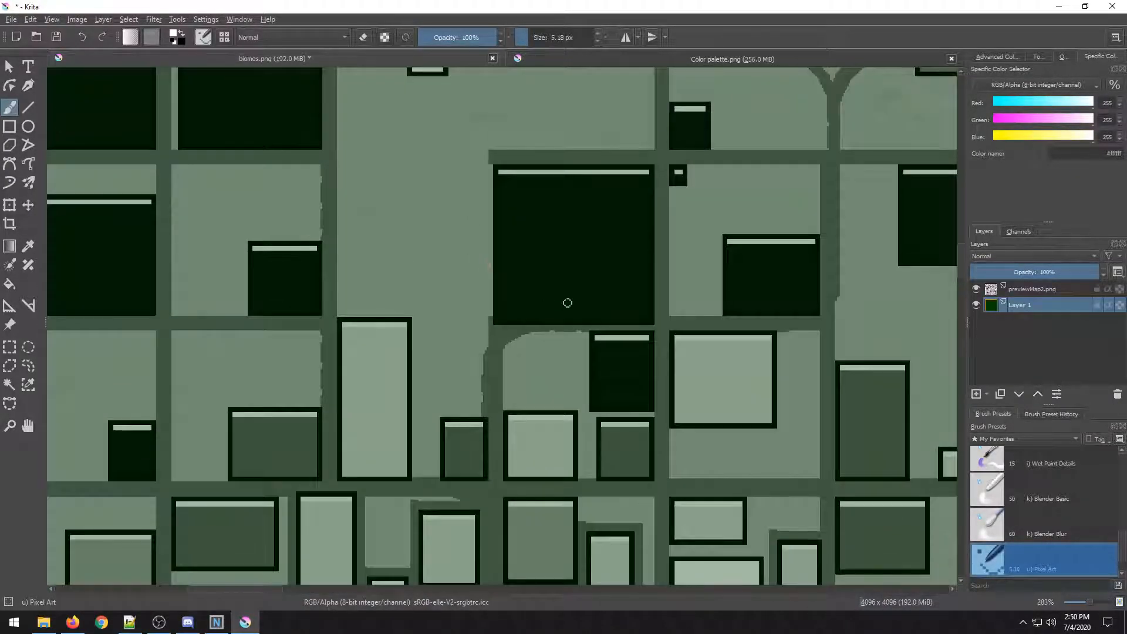
scroll(574, 297, "down", 8)
scroll(592, 283, "up", 9)
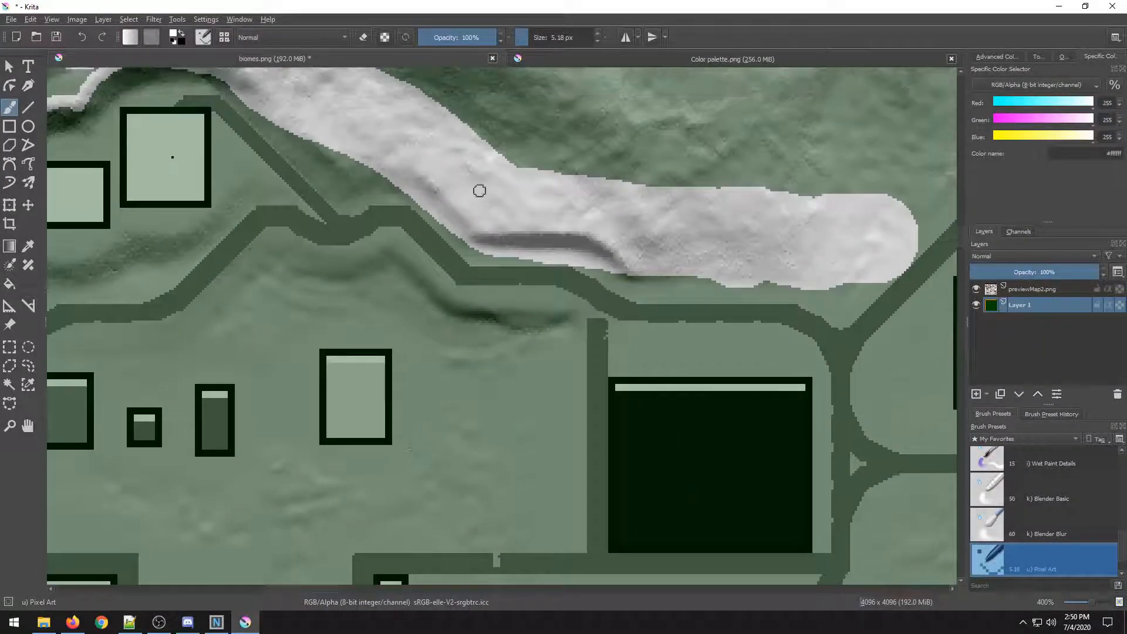
scroll(431, 214, "up", 4)
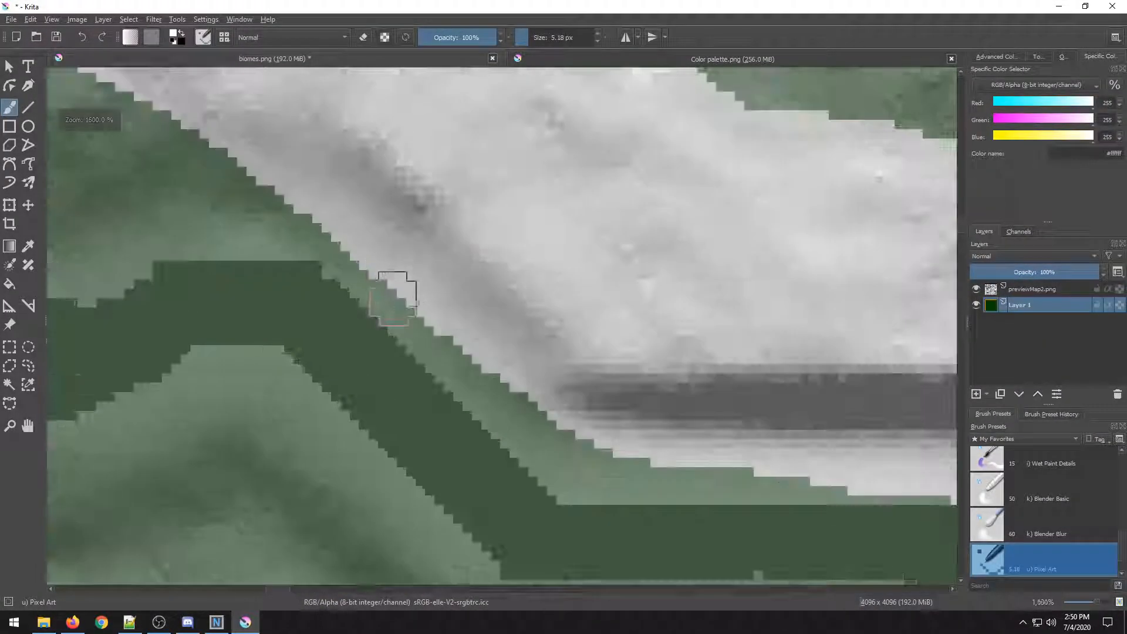
mouse_move(365, 289)
left_mouse_down()
mouse_move(480, 389)
mouse_move(545, 468)
mouse_move(628, 490)
mouse_move(807, 488)
mouse_move(692, 468)
mouse_move(569, 428)
mouse_move(509, 364)
left_mouse_up()
scroll(509, 364, "down", 6)
scroll(530, 400, "down", 2)
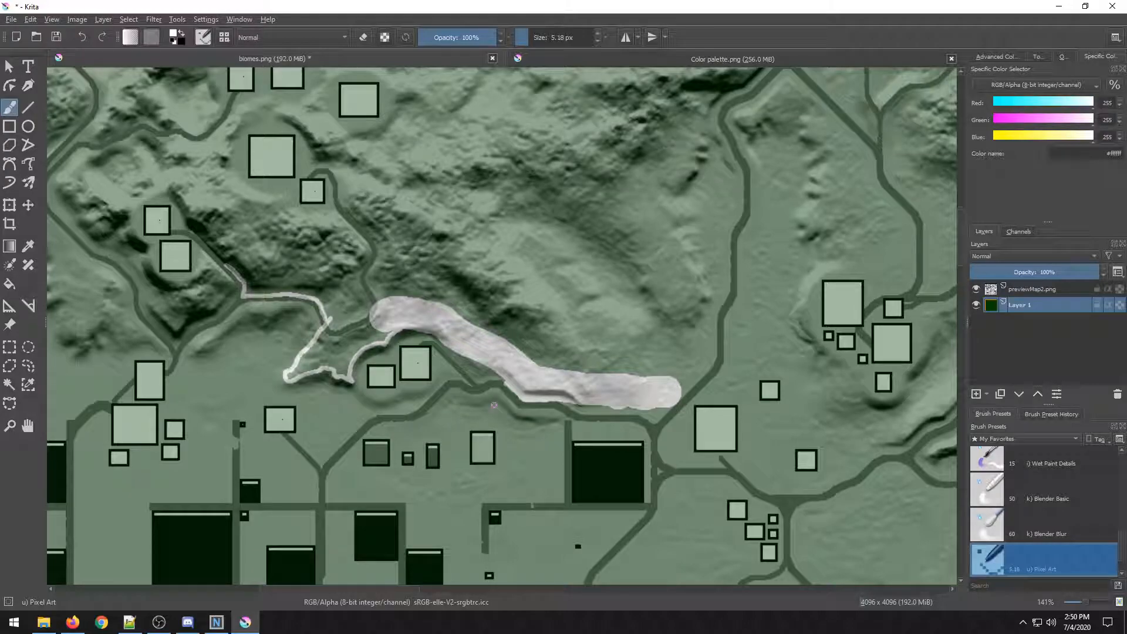
Zoom and pan across the whole map to survey regions for the next biome boundary.
scroll(493, 405, "down", 3)
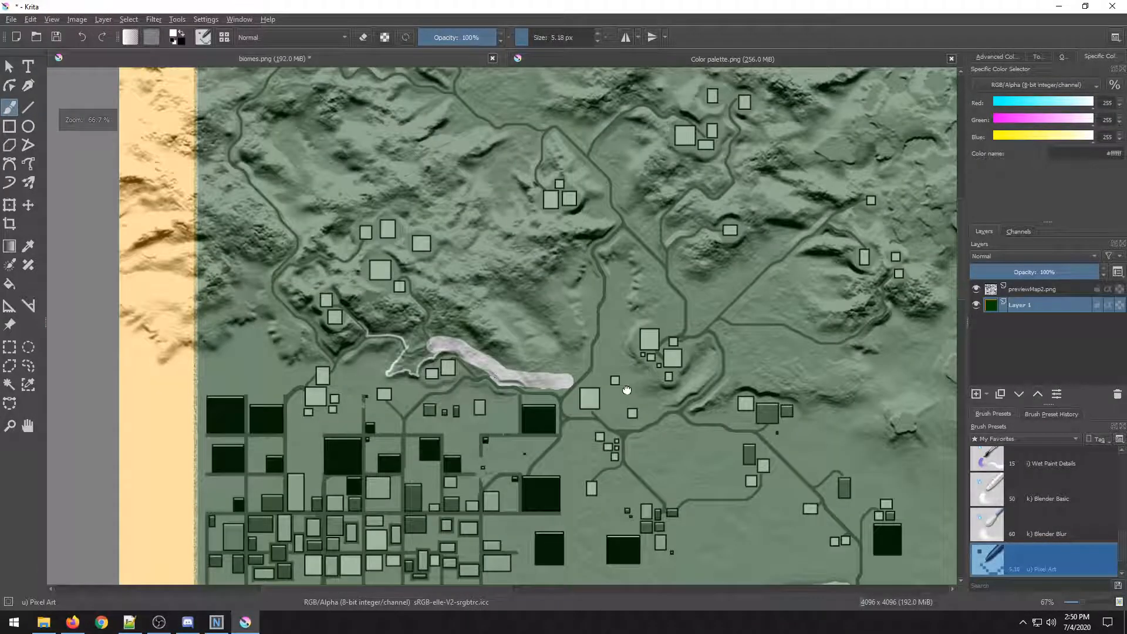
left_click_drag(496, 377, 575, 264)
scroll(479, 265, "up", 3)
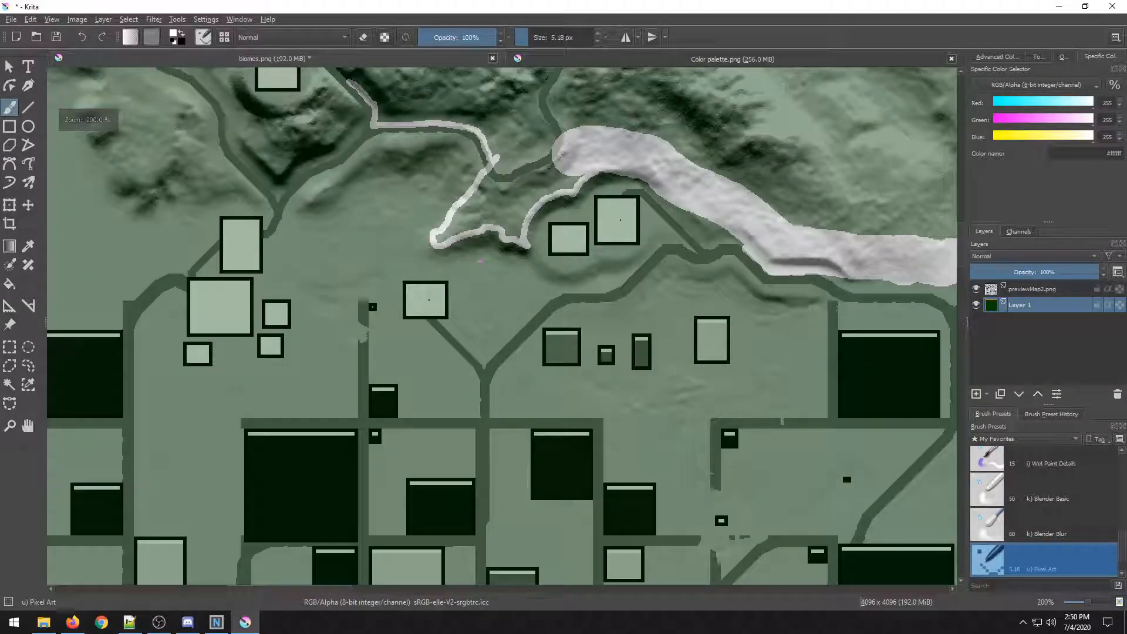
left_click_drag(561, 297, 245, 299)
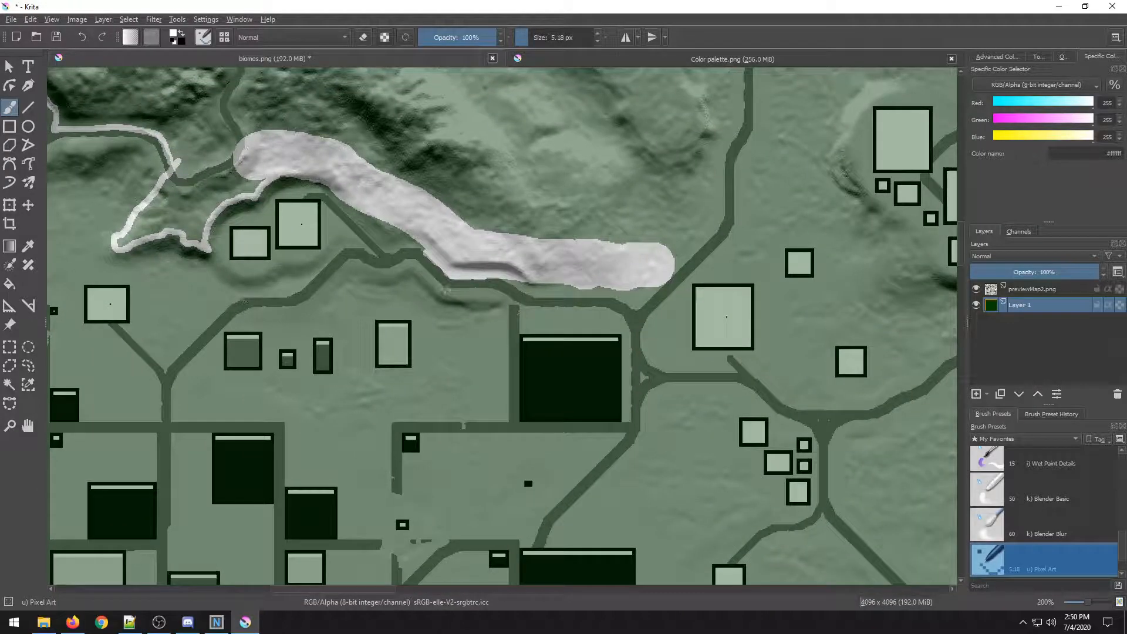
scroll(445, 291, "up", 5)
mouse_move(522, 351)
left_mouse_down()
mouse_move(588, 415)
mouse_move(588, 376)
mouse_move(378, 322)
left_mouse_up()
scroll(587, 370, "down", 3)
scroll(588, 370, "down", 8)
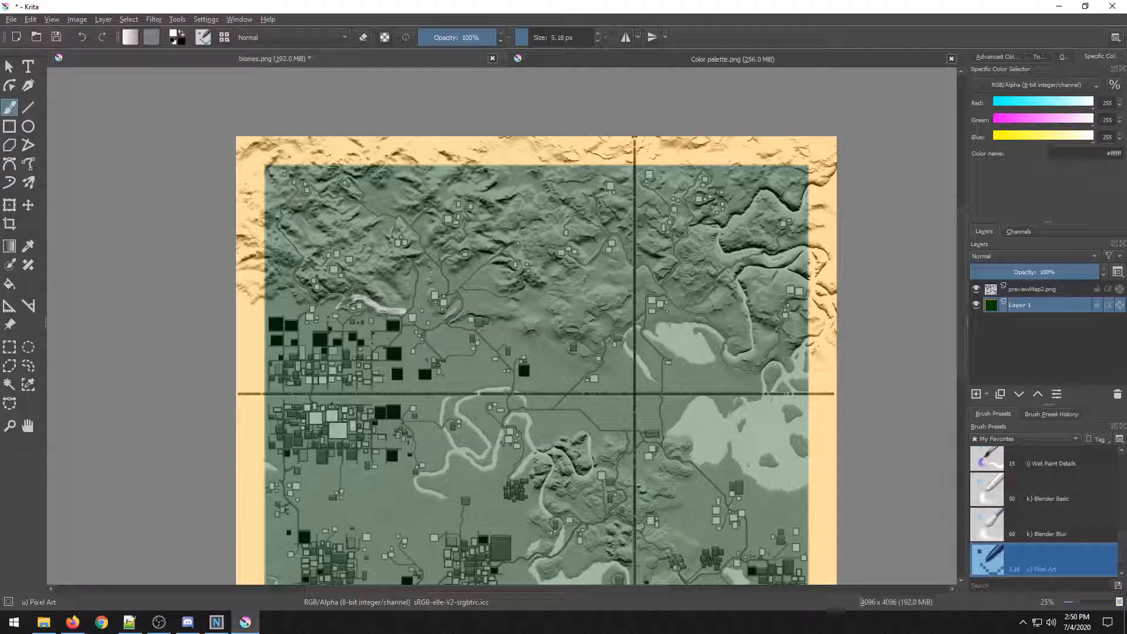
scroll(421, 358, "up", 4)
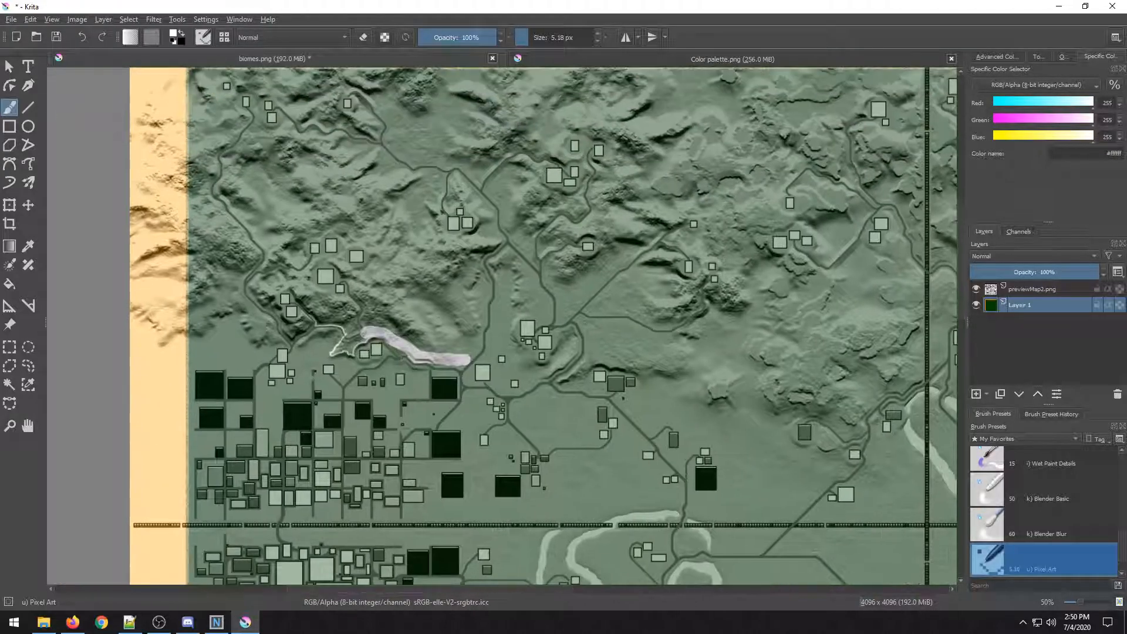
scroll(461, 365, "up", 2)
scroll(561, 347, "down", 6)
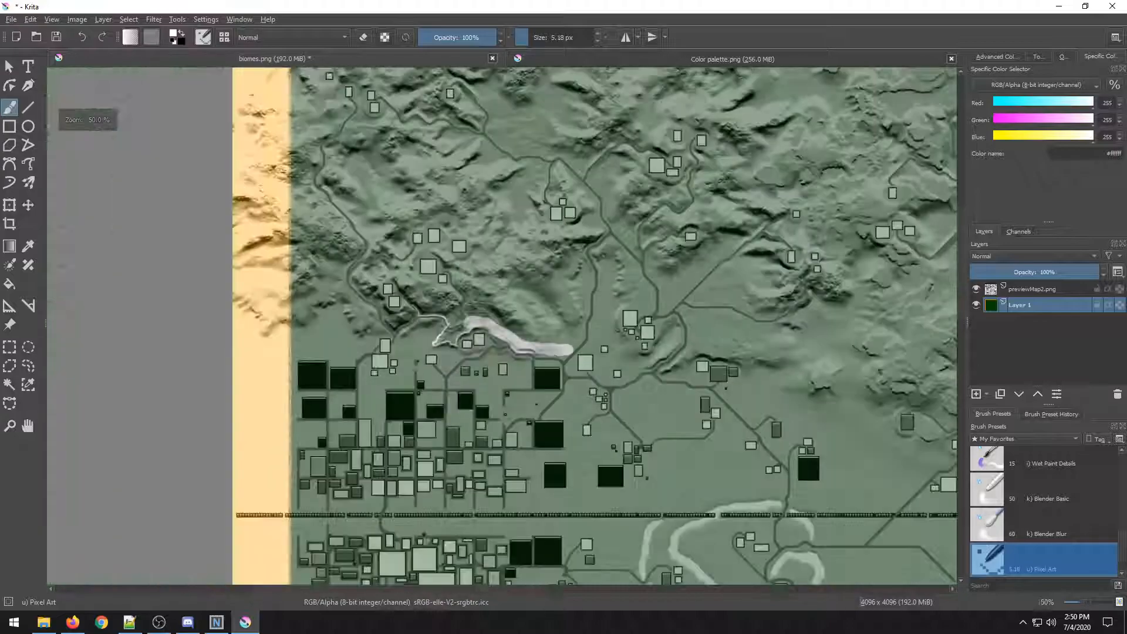
left_click_drag(576, 330, 396, 346)
left_click_drag(452, 290, 375, 244)
scroll(515, 257, "up", 1)
left_click_drag(271, 401, 423, 360)
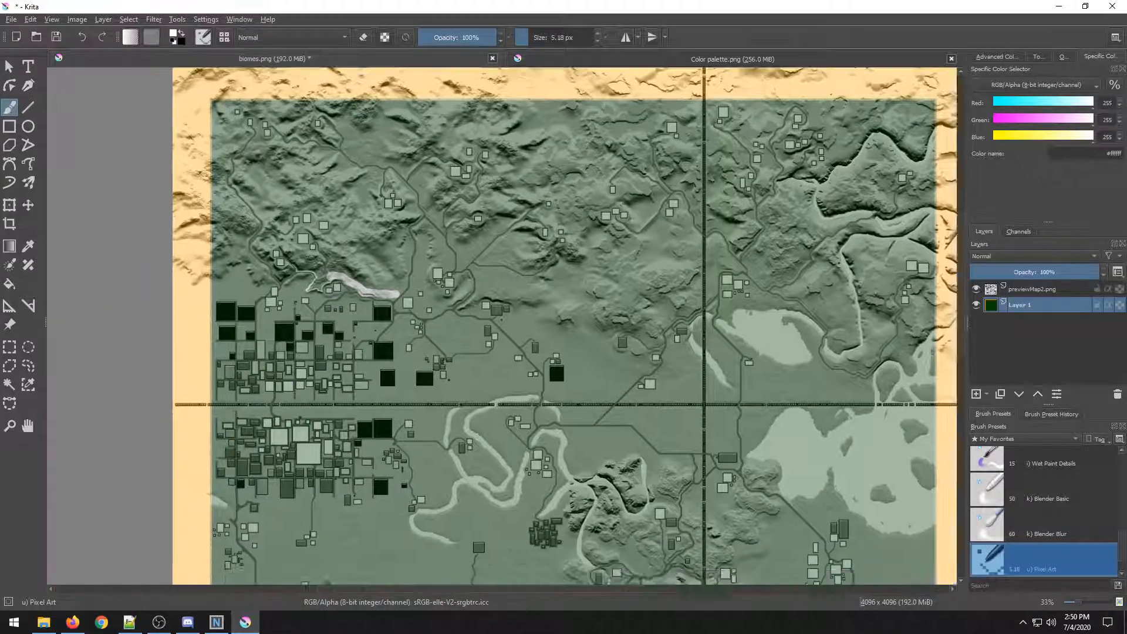
left_click_drag(276, 200, 793, 200)
mouse_move(490, 496)
left_mouse_down()
mouse_move(471, 293)
mouse_move(349, 285)
left_mouse_up()
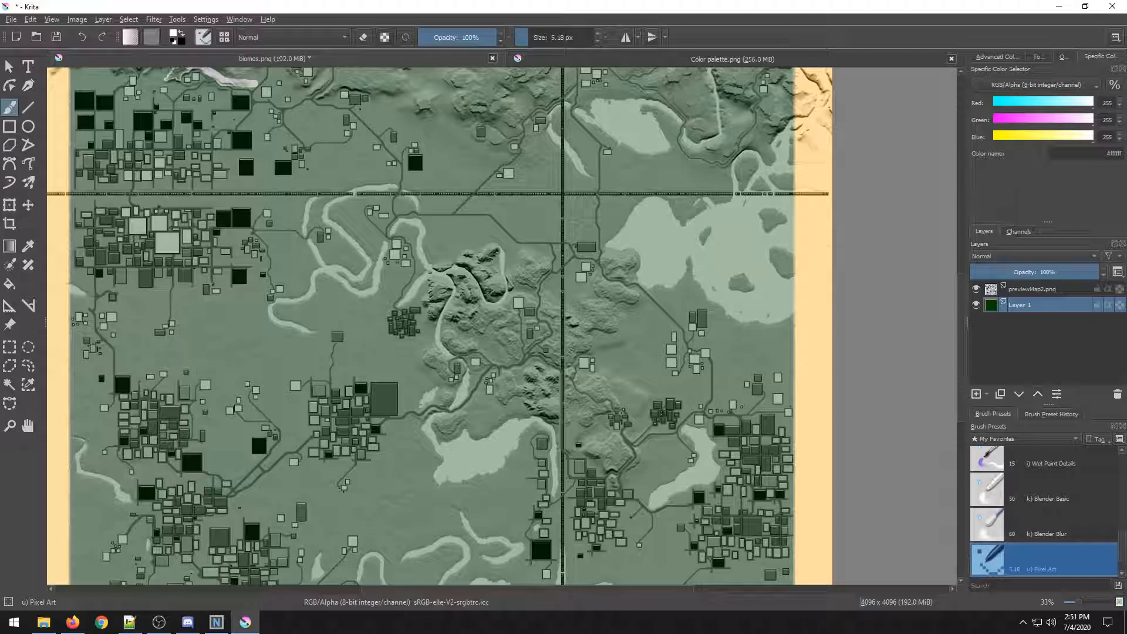
Sample the desert yellow #ffe477 from the colour palette image and return to biomes.png.
left_click(620, 61)
left_click(444, 488, "ctrl")
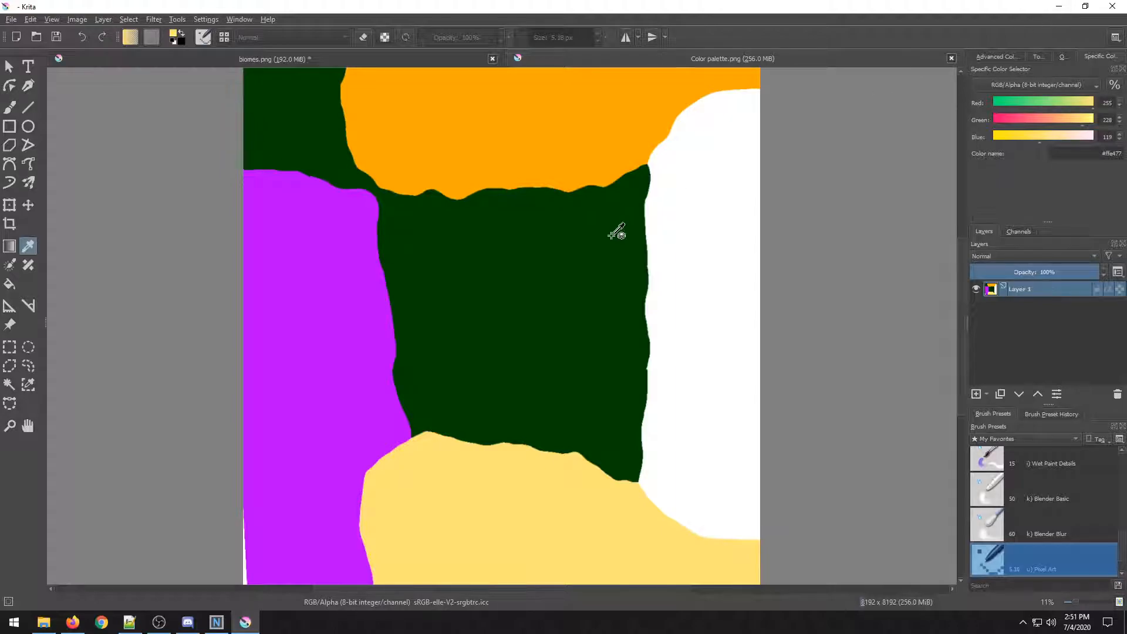
left_click(718, 191)
left_click(518, 500)
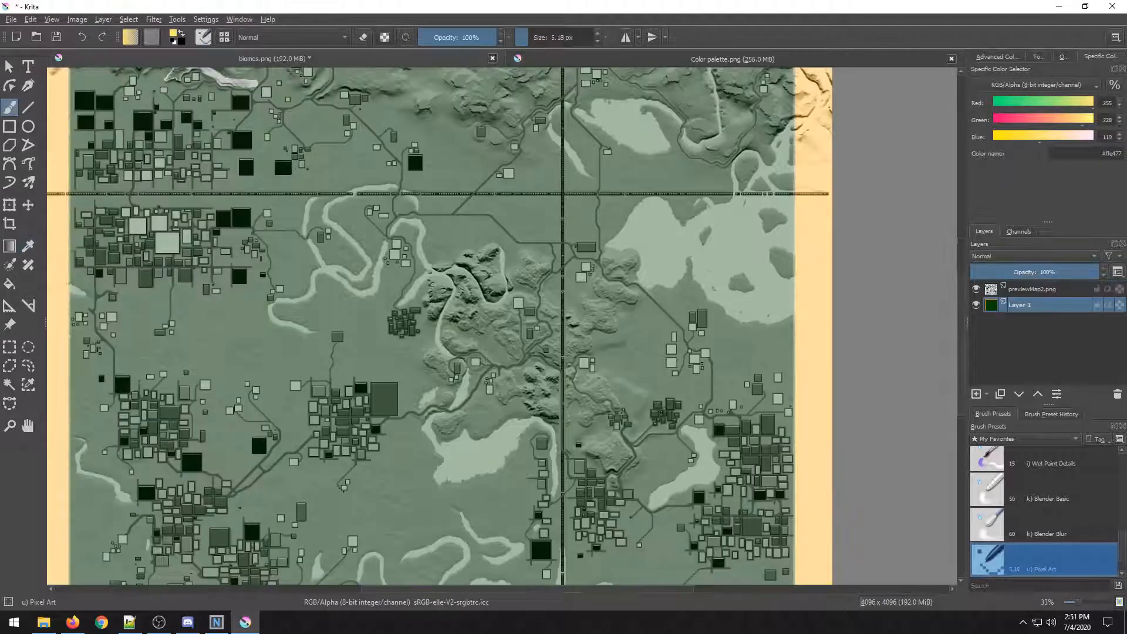
Set the brush size to 11.48 px and zoom into the central river hills.
left_click(546, 36)
scroll(540, 210, "up", 3)
left_click_drag(513, 357, 574, 189)
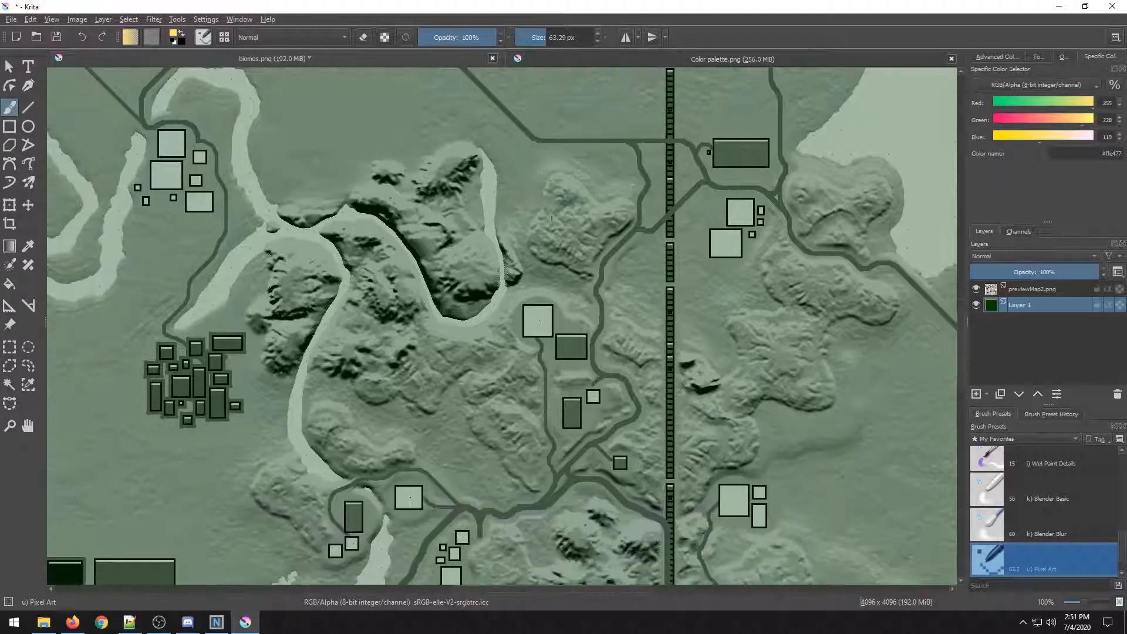
scroll(374, 338, "up", 1)
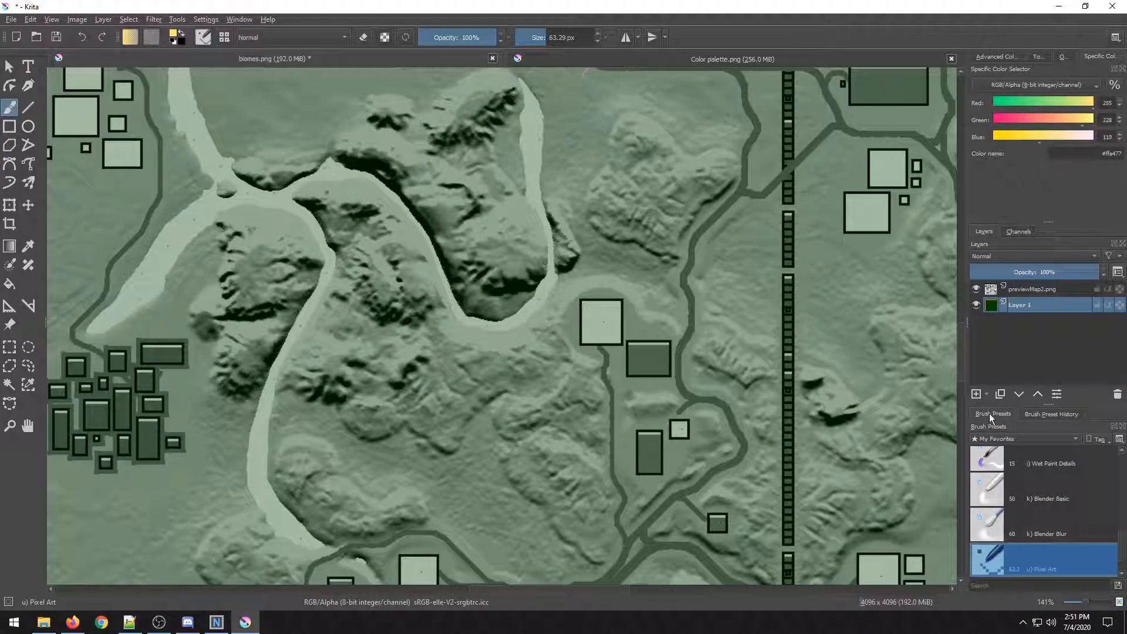
left_click_drag(536, 38, 528, 37)
Trace a thin yellow line along the river bank curving around the central hills.
scroll(369, 250, "up", 1)
left_click_drag(415, 249, 447, 337)
mouse_move(295, 270)
left_mouse_down()
mouse_move(364, 230)
mouse_move(498, 230)
mouse_move(550, 269)
mouse_move(628, 369)
left_mouse_up()
scroll(302, 257, "up", 2)
mouse_move(418, 338)
left_mouse_down()
mouse_move(390, 309)
mouse_move(177, 222)
left_mouse_up()
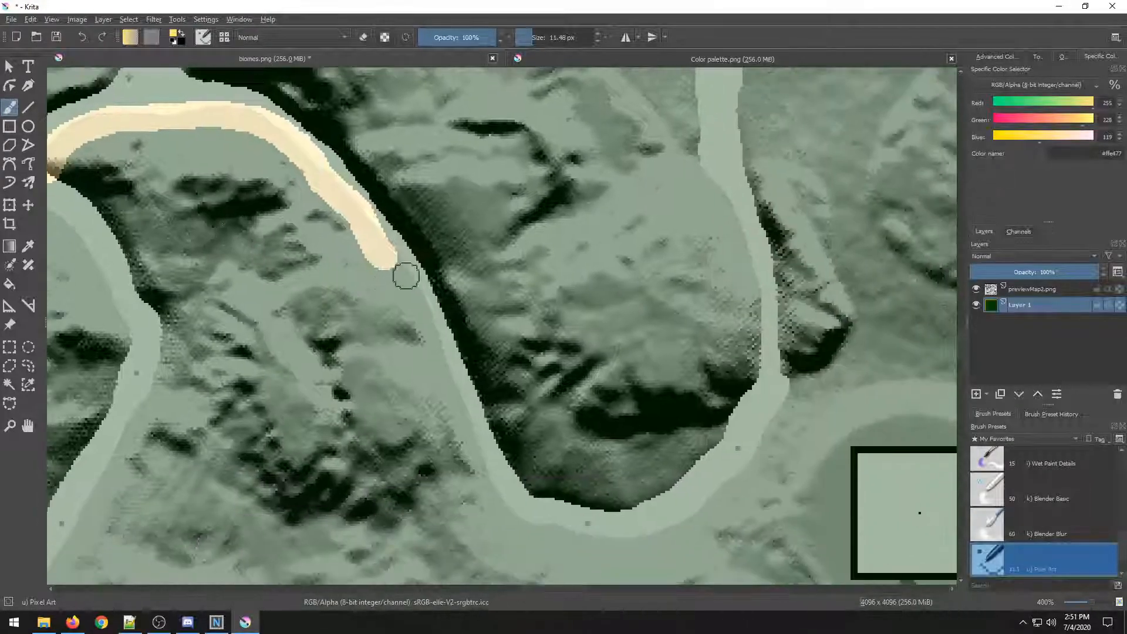
scroll(385, 266, "up", 1)
left_click_drag(372, 237, 455, 395)
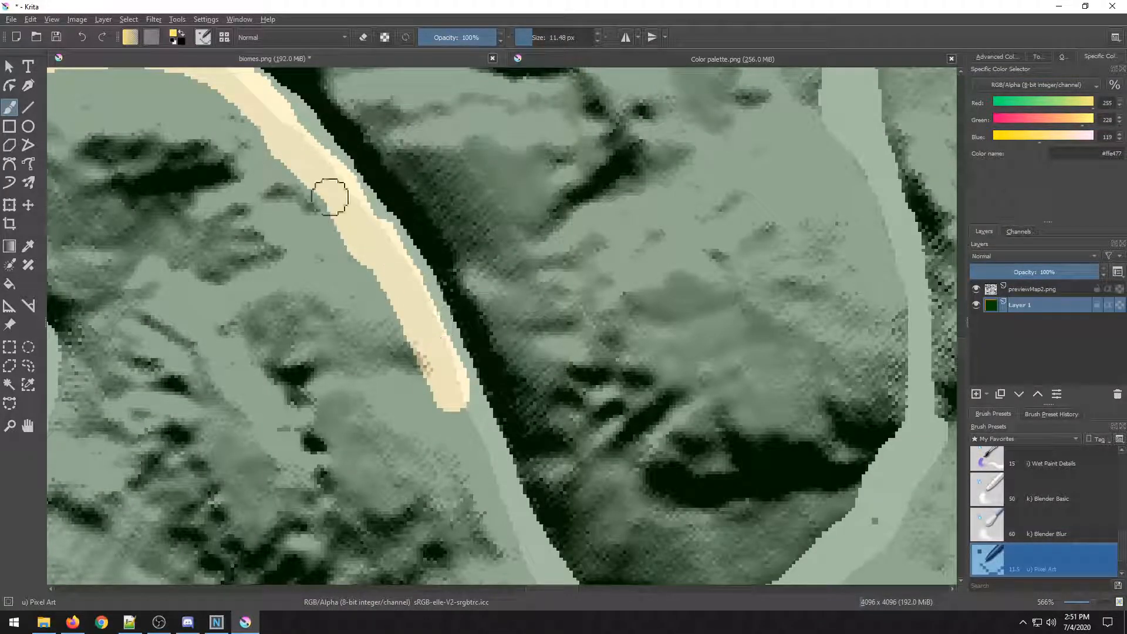
left_click_drag(350, 221, 270, 68)
mouse_move(390, 244)
left_mouse_down()
mouse_move(415, 352)
mouse_move(442, 410)
mouse_move(491, 463)
mouse_move(525, 489)
mouse_move(629, 503)
mouse_move(719, 480)
mouse_move(792, 440)
mouse_move(833, 393)
mouse_move(880, 281)
left_mouse_up()
scroll(699, 280, "down", 1)
left_click_drag(656, 259, 454, 350)
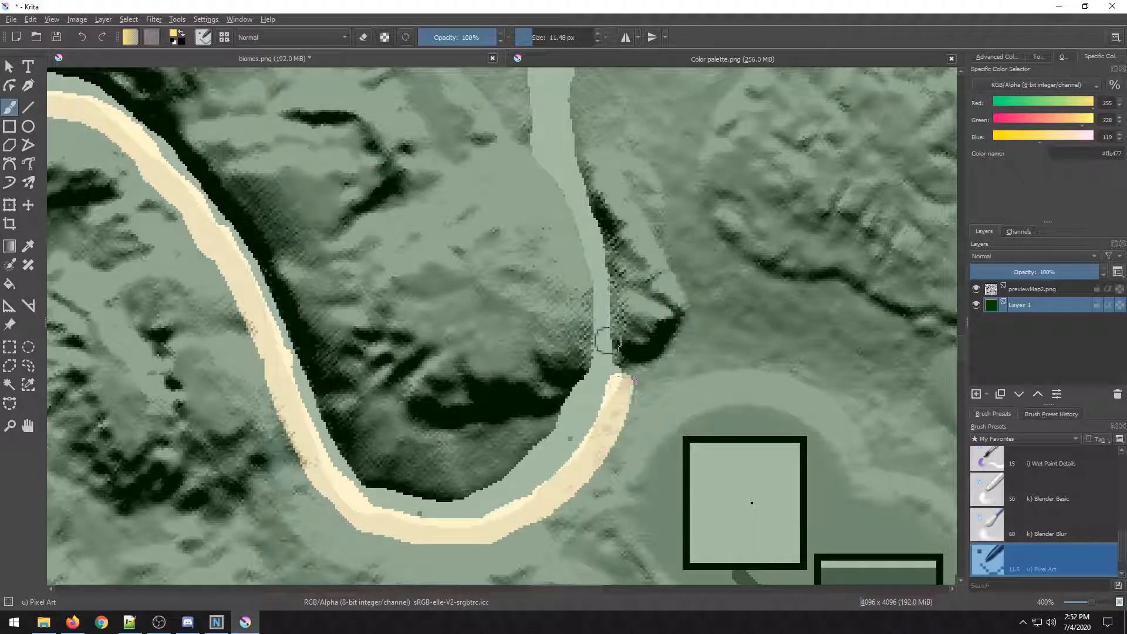
left_click_drag(605, 339, 558, 400)
Extend the yellow line up the eastern bank and branch it northeast toward the road.
scroll(556, 401, "up", 1)
mouse_move(558, 473)
left_mouse_down()
mouse_move(584, 411)
mouse_move(567, 261)
mouse_move(582, 315)
mouse_move(575, 322)
mouse_move(565, 234)
mouse_move(521, 122)
mouse_move(561, 286)
mouse_move(547, 189)
mouse_move(571, 114)
mouse_move(548, 357)
mouse_move(553, 260)
mouse_move(520, 192)
mouse_move(488, 165)
mouse_move(675, 176)
mouse_move(802, 212)
mouse_move(918, 280)
left_mouse_up()
scroll(575, 113, "down", 3)
scroll(546, 288, "up", 2)
scroll(574, 254, "down", 2)
left_click_drag(574, 254, 351, 242)
left_click_drag(292, 196, 455, 300)
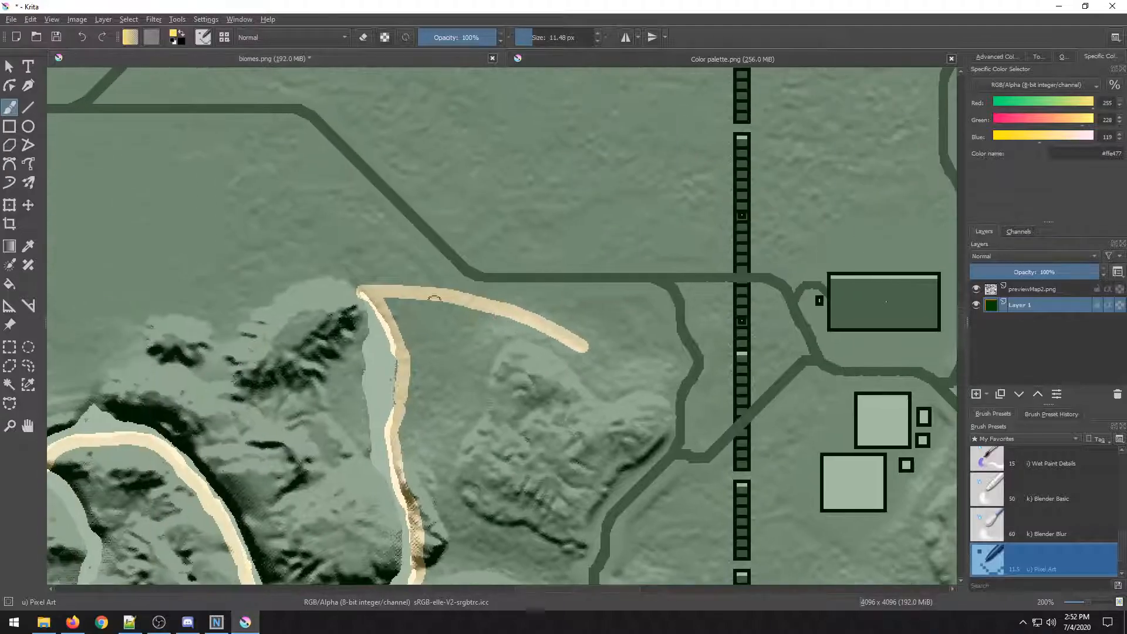
scroll(385, 296, "up", 3)
mouse_move(346, 290)
left_mouse_down()
mouse_move(339, 252)
mouse_move(481, 153)
mouse_move(536, 176)
mouse_move(616, 241)
mouse_move(722, 266)
mouse_move(945, 271)
left_mouse_up()
scroll(856, 272, "down", 3)
left_click_drag(711, 295, 47, 264)
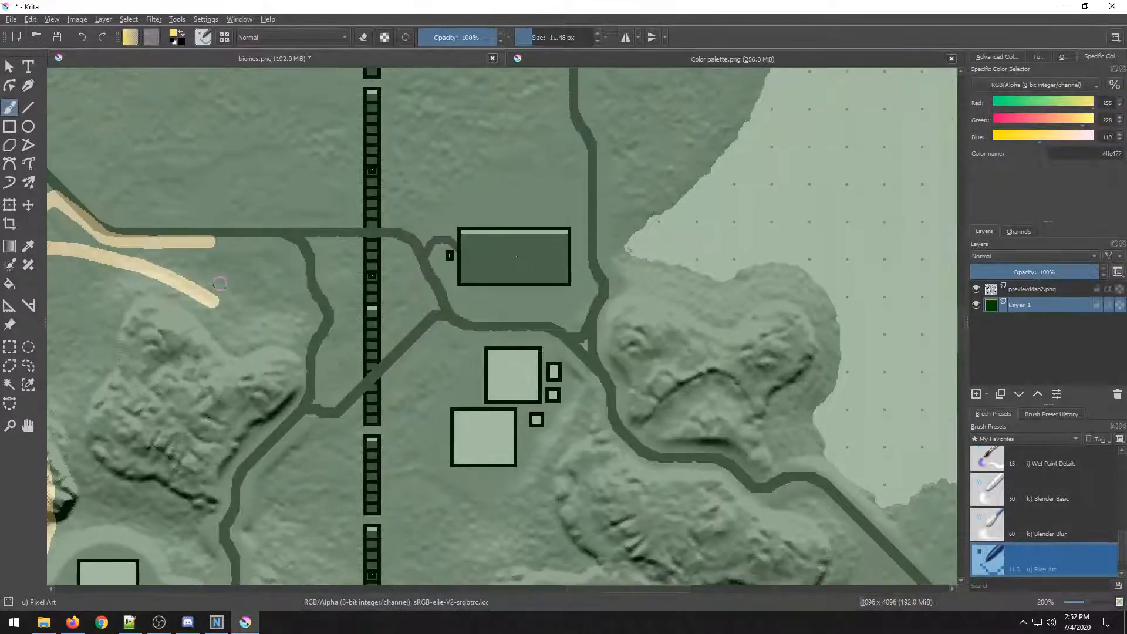
Draw a yellow line eastward from a road junction to the map's east edge.
scroll(223, 256, "down", 5)
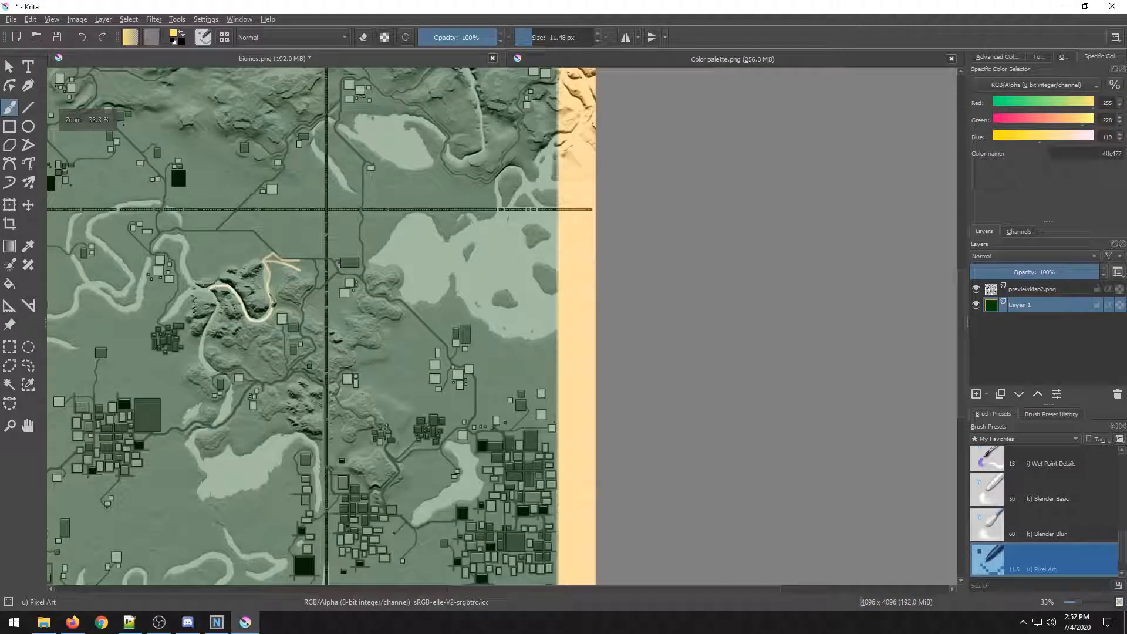
left_click_drag(355, 291, 454, 272)
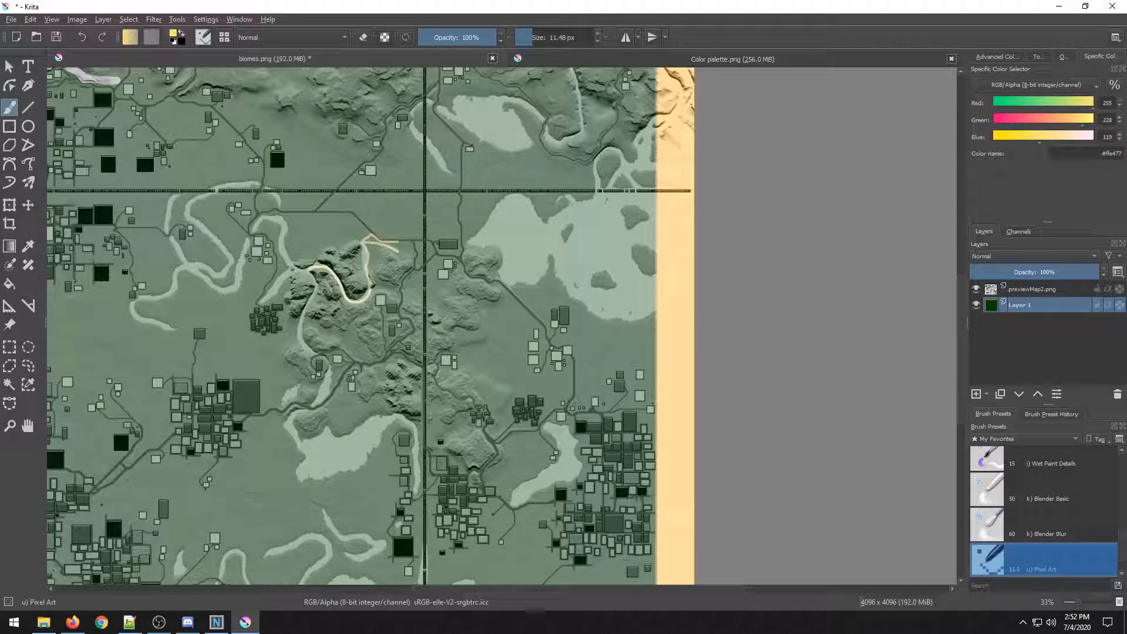
key("ctrl+plus")
key("ctrl+plus")
key("ctrl+plus")
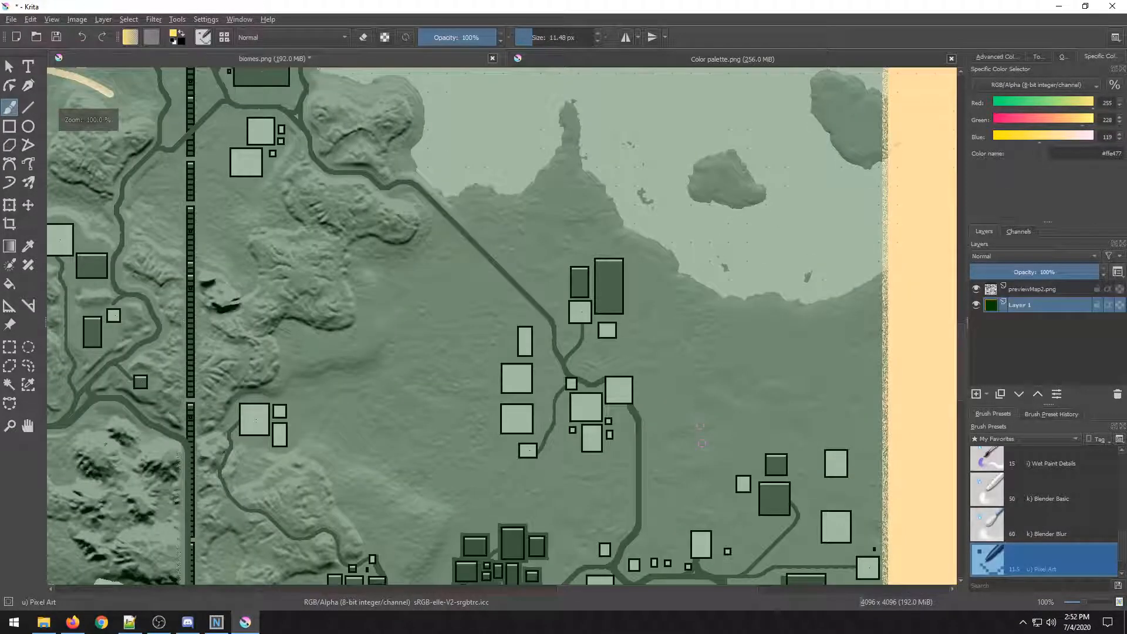
left_click_drag(702, 443, 589, 335)
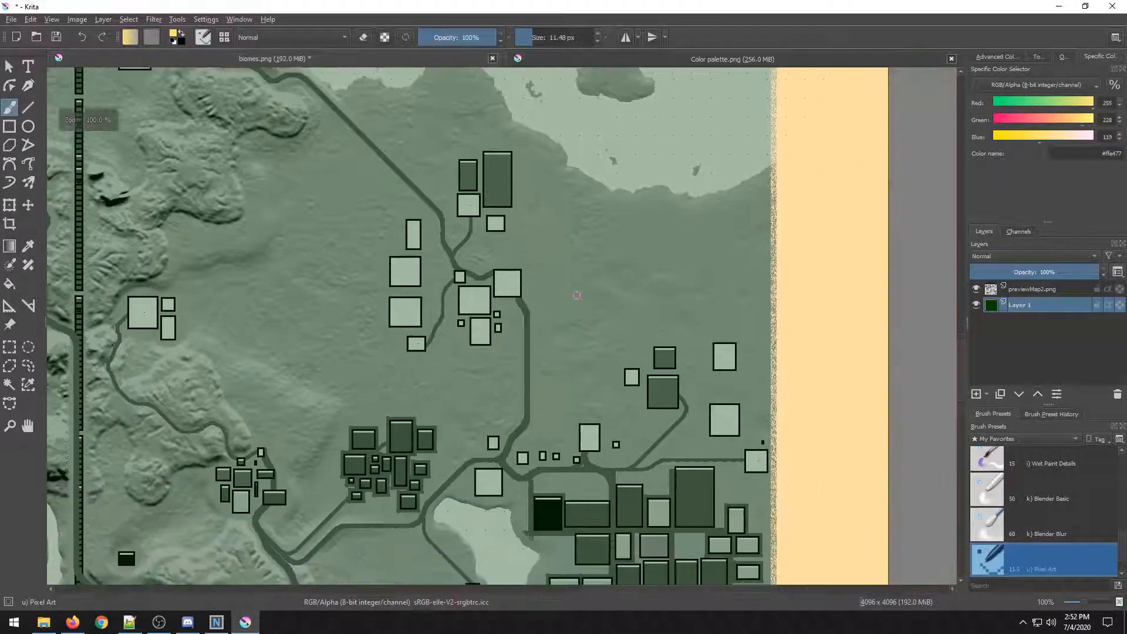
scroll(474, 373, "up", 1)
left_click_drag(543, 283, 885, 324)
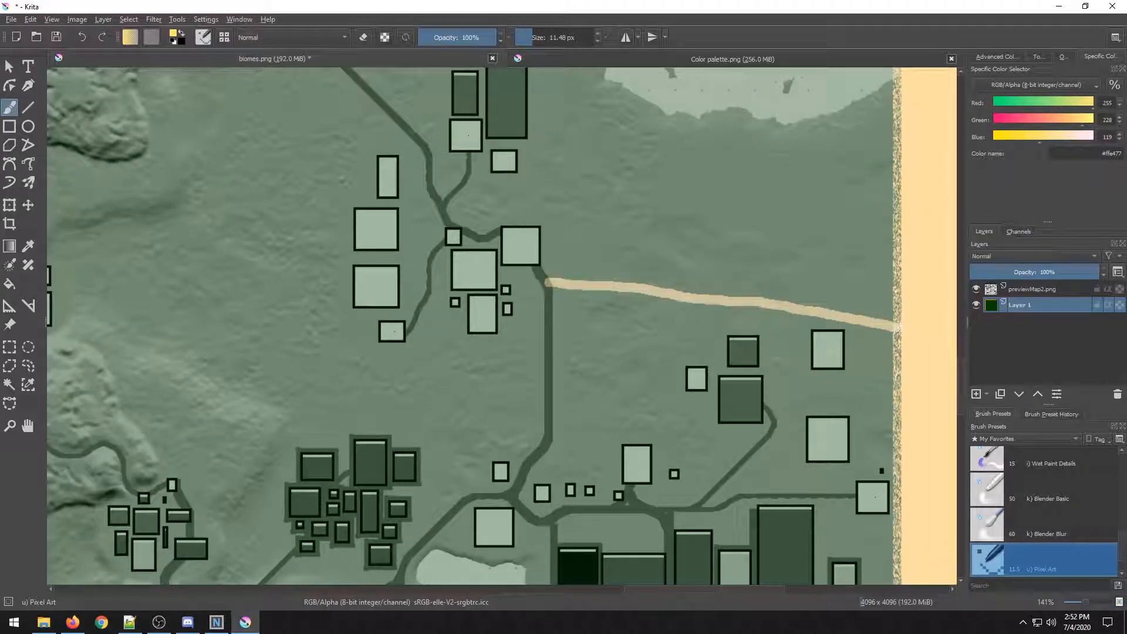
scroll(450, 272, "down", 2)
left_click_drag(425, 260, 625, 370)
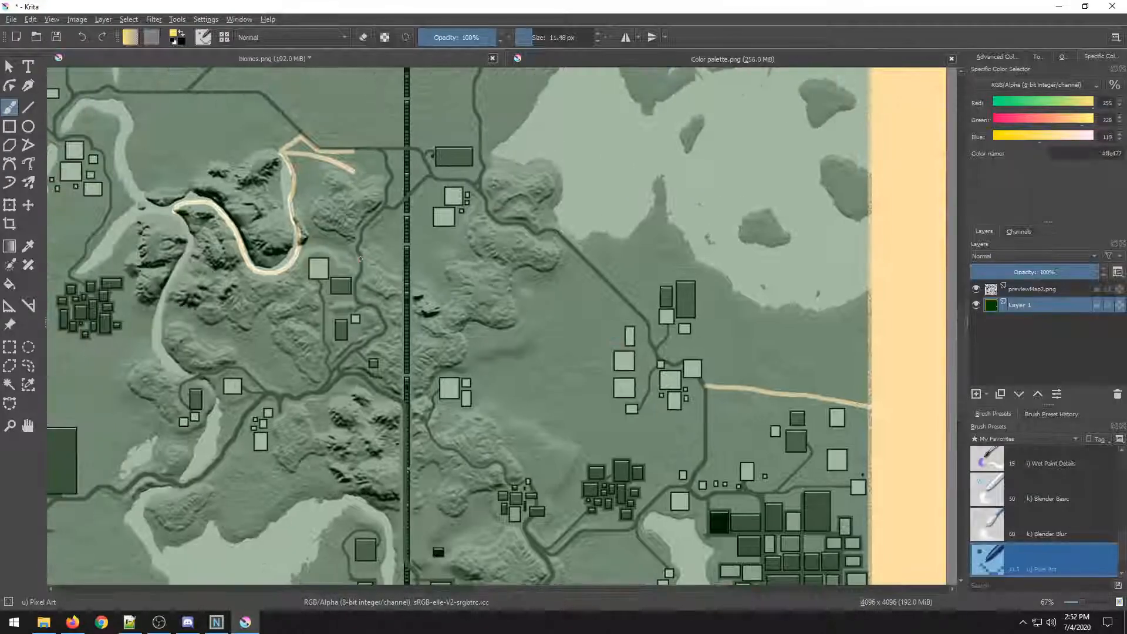
Zoom and pan around the central hills to inspect the yellow lines against the terrain.
scroll(361, 258, "up", 2)
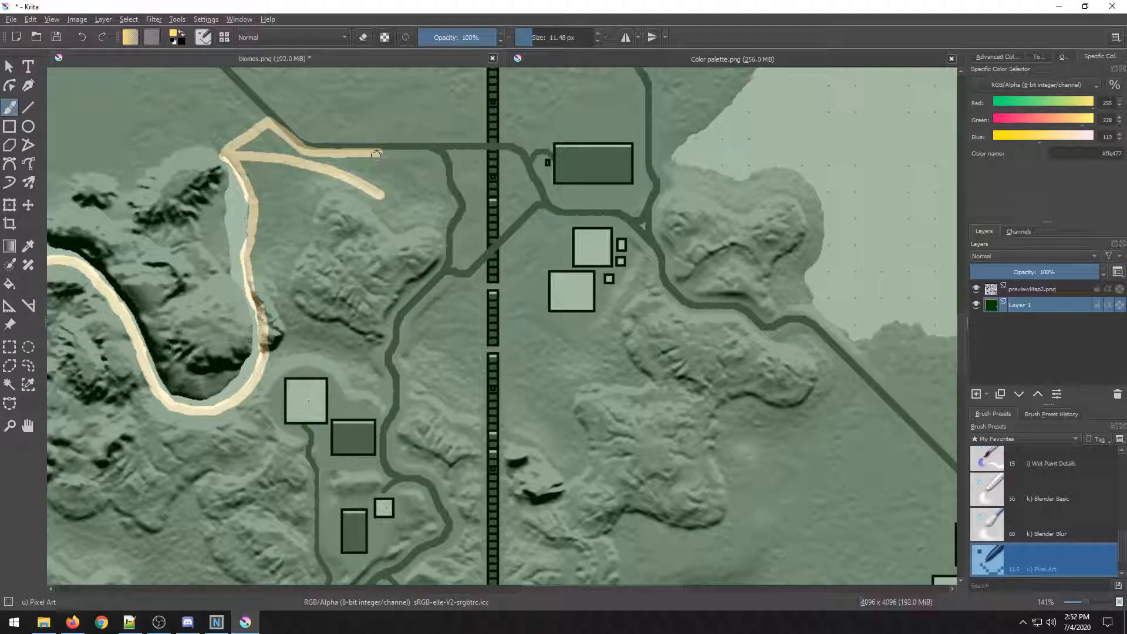
scroll(279, 275, "down", 3)
left_click_drag(276, 308, 475, 240)
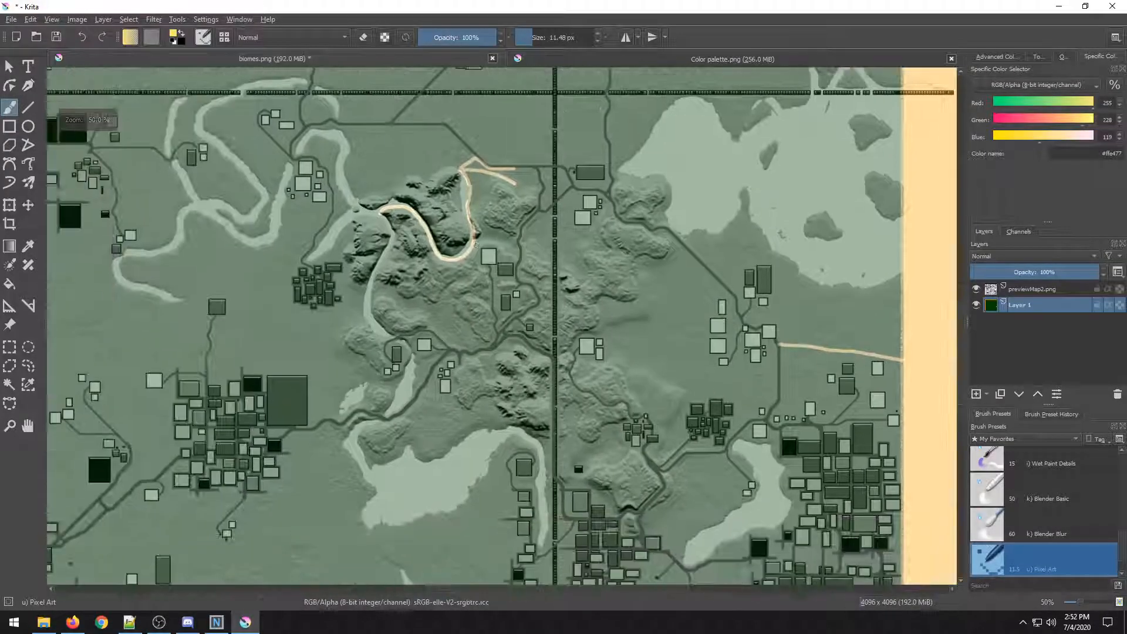
scroll(391, 286, "up", 2)
scroll(372, 176, "up", 3)
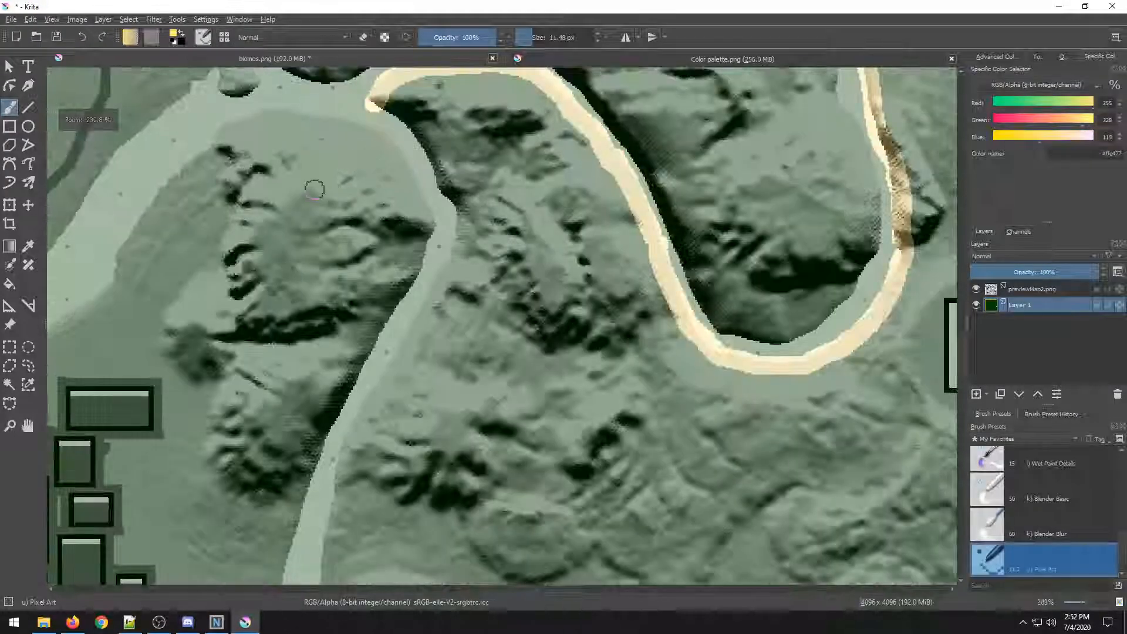
left_click_drag(393, 235, 361, 320)
mouse_move(343, 182)
left_mouse_down()
mouse_move(403, 244)
mouse_move(421, 297)
mouse_move(413, 360)
mouse_move(314, 537)
left_mouse_up()
scroll(314, 538, "down", 10)
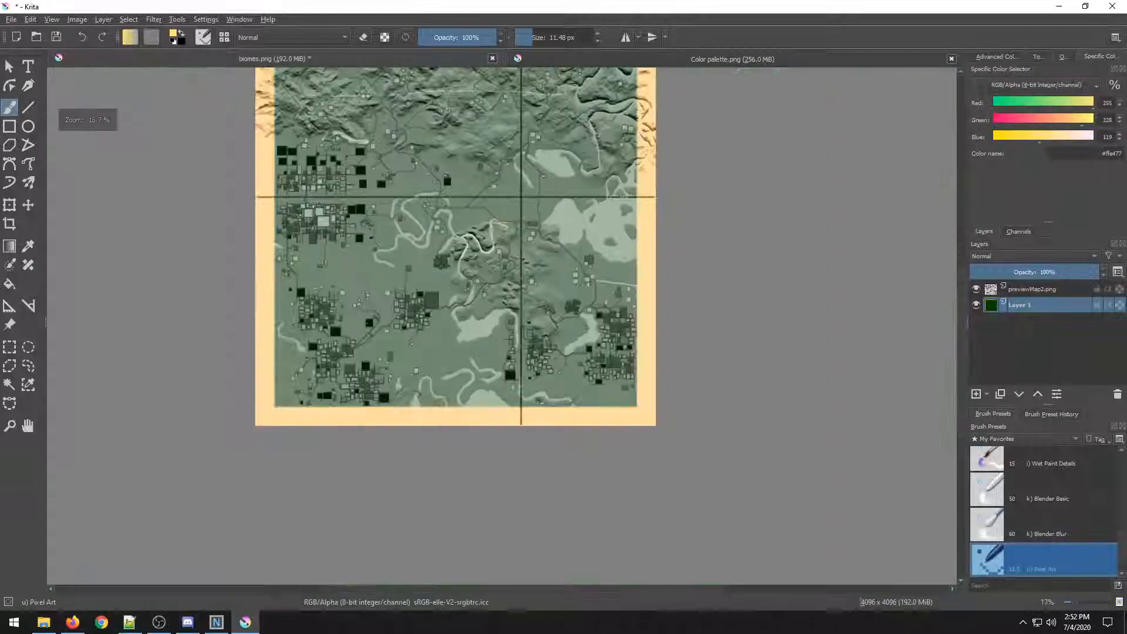
left_click_drag(368, 325, 406, 429)
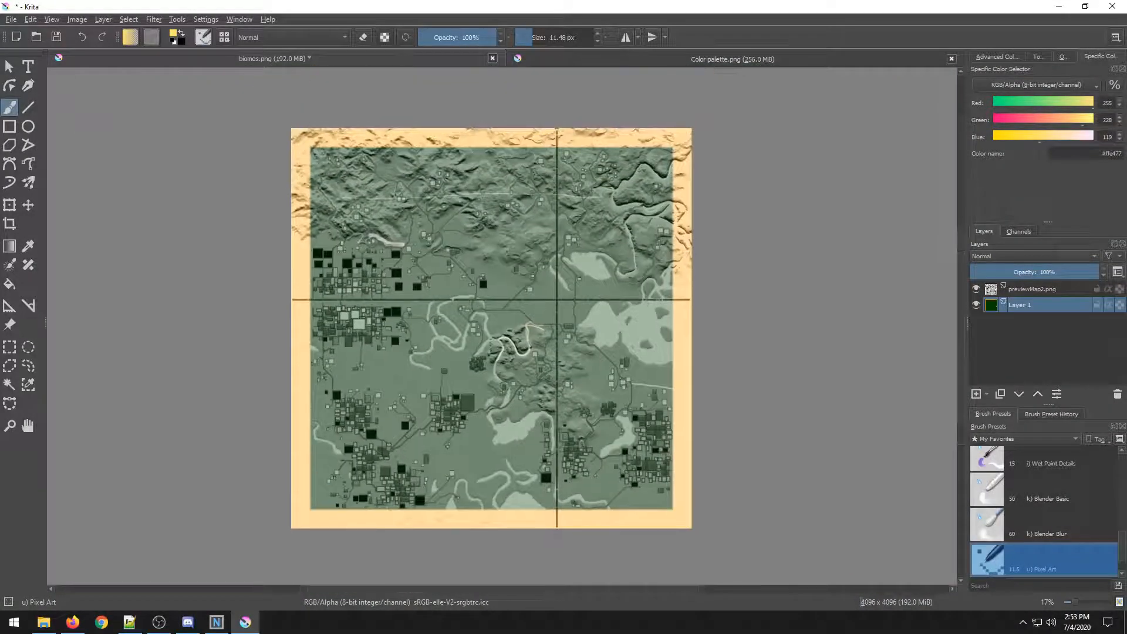
scroll(343, 347, "up", 1)
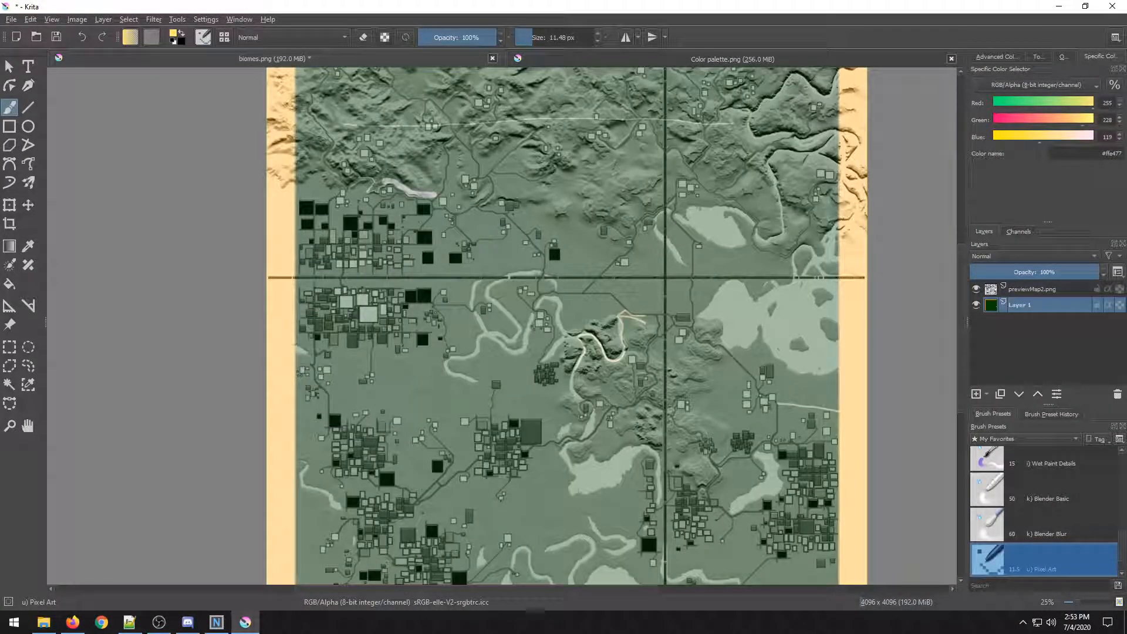
left_click_drag(264, 307, 307, 249)
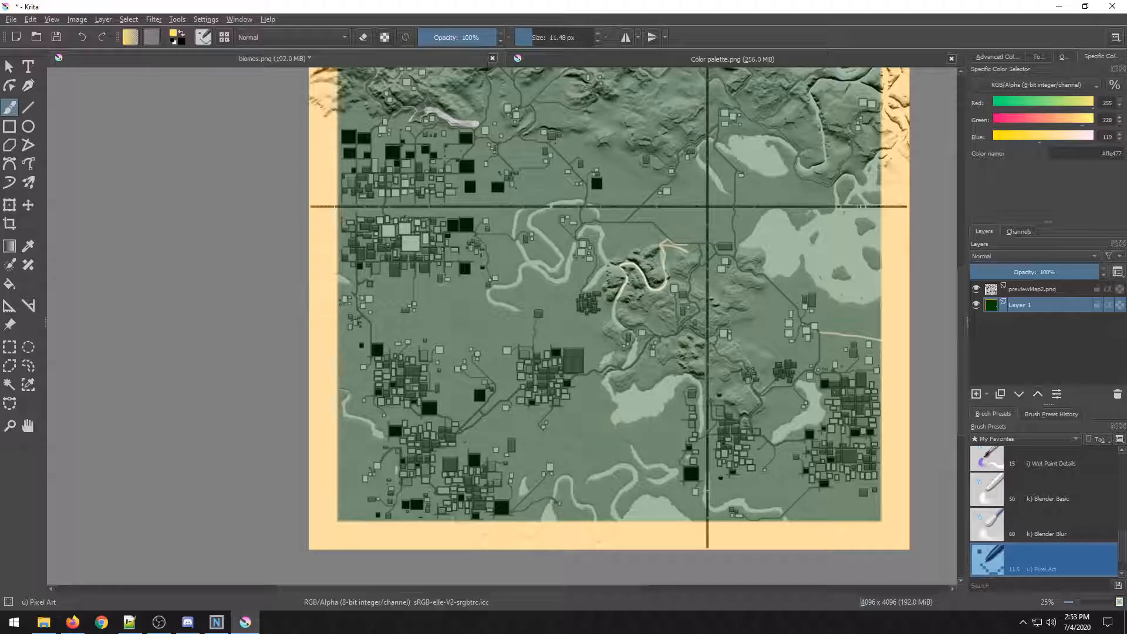
Set the brush size to 96.48 px and toggle the previewMap2.png overlay off and back on.
left_click_drag(541, 37, 550, 37)
scroll(546, 376, "up", 1)
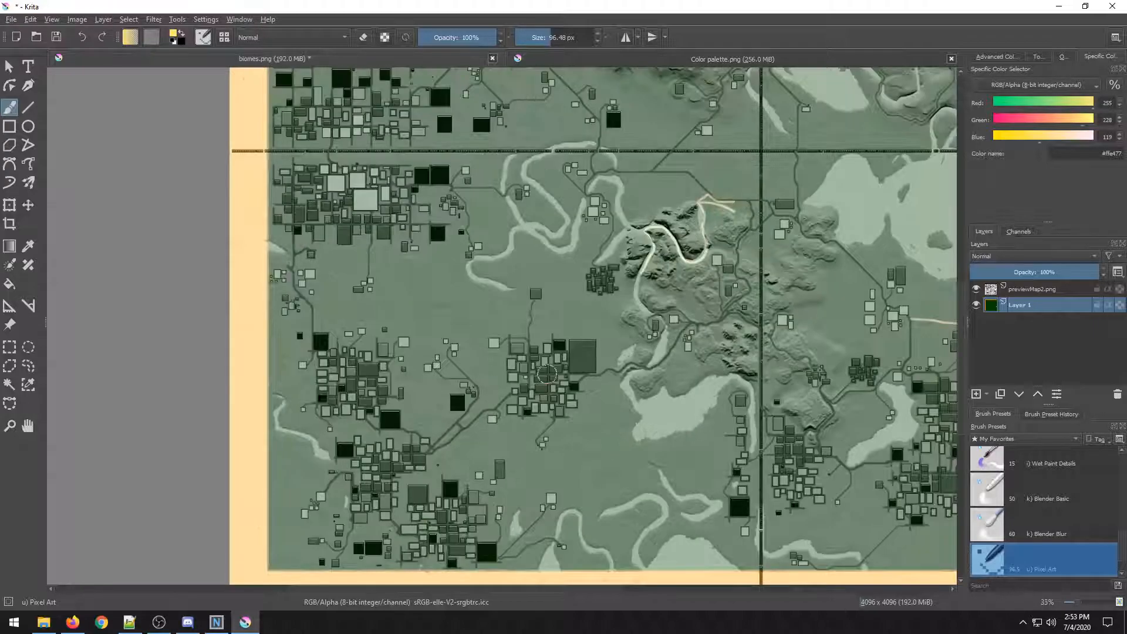
scroll(528, 405, "down", 1)
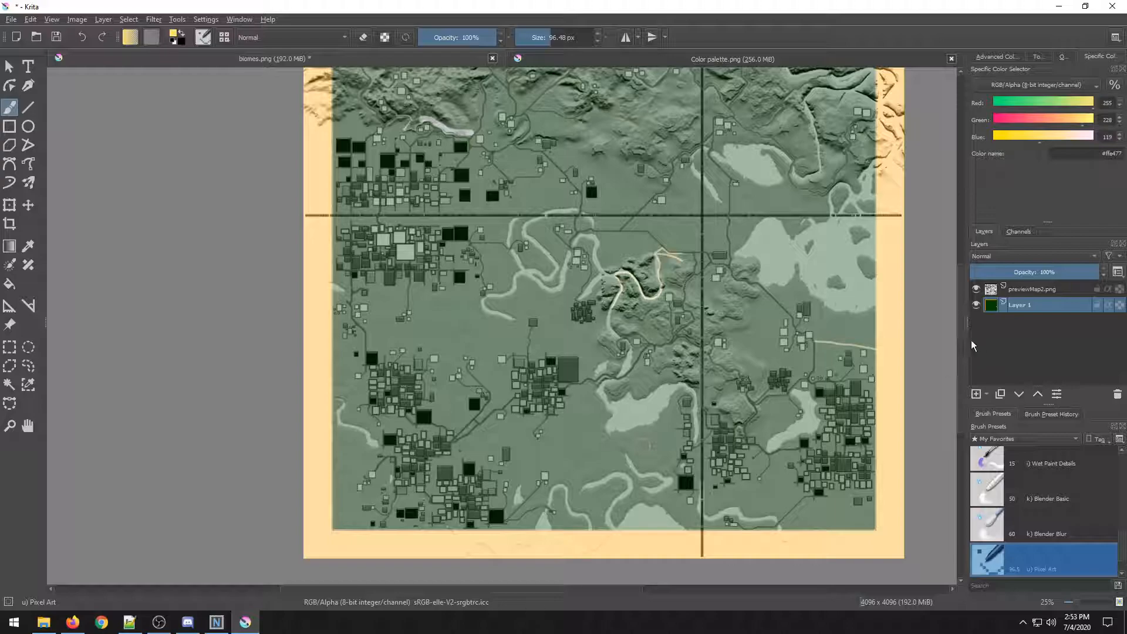
left_click(976, 289)
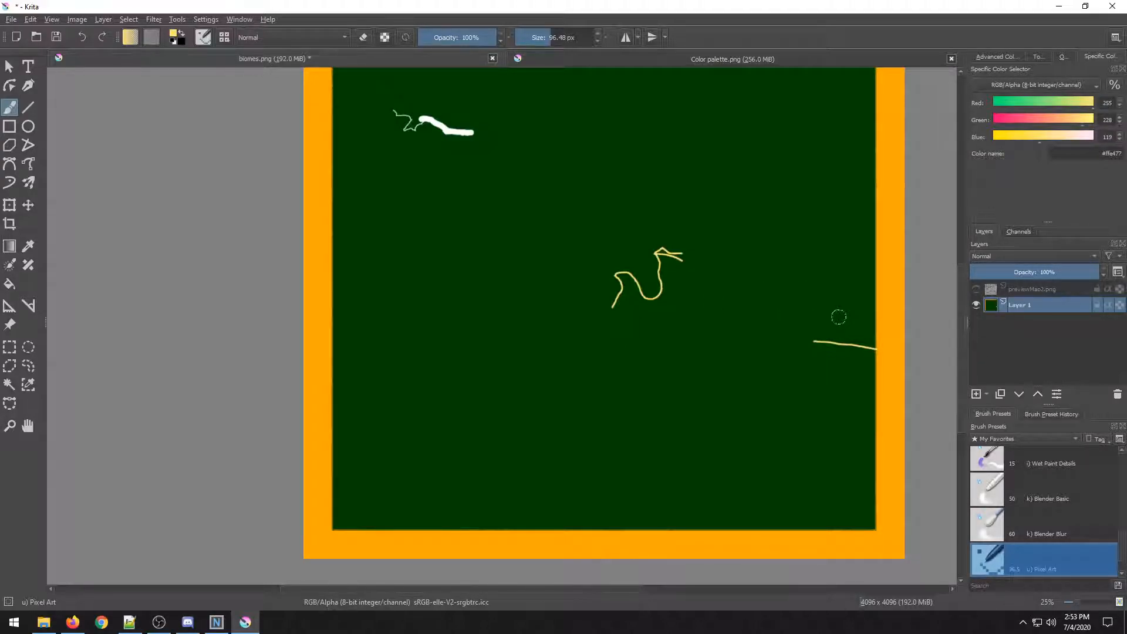
left_click(976, 289)
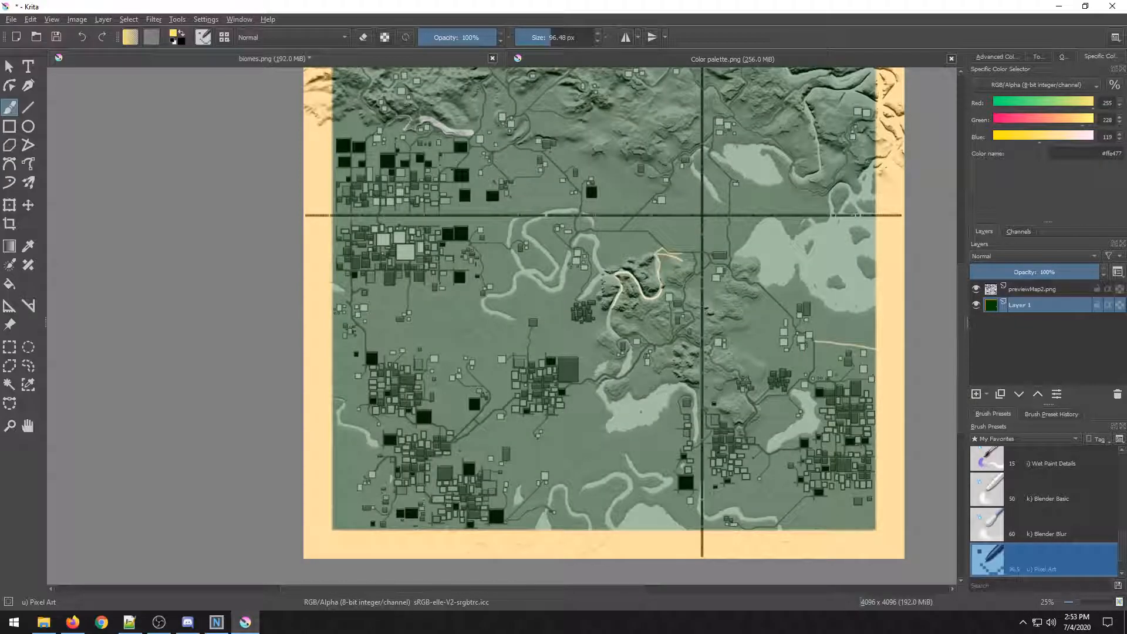
scroll(649, 333, "up", 5)
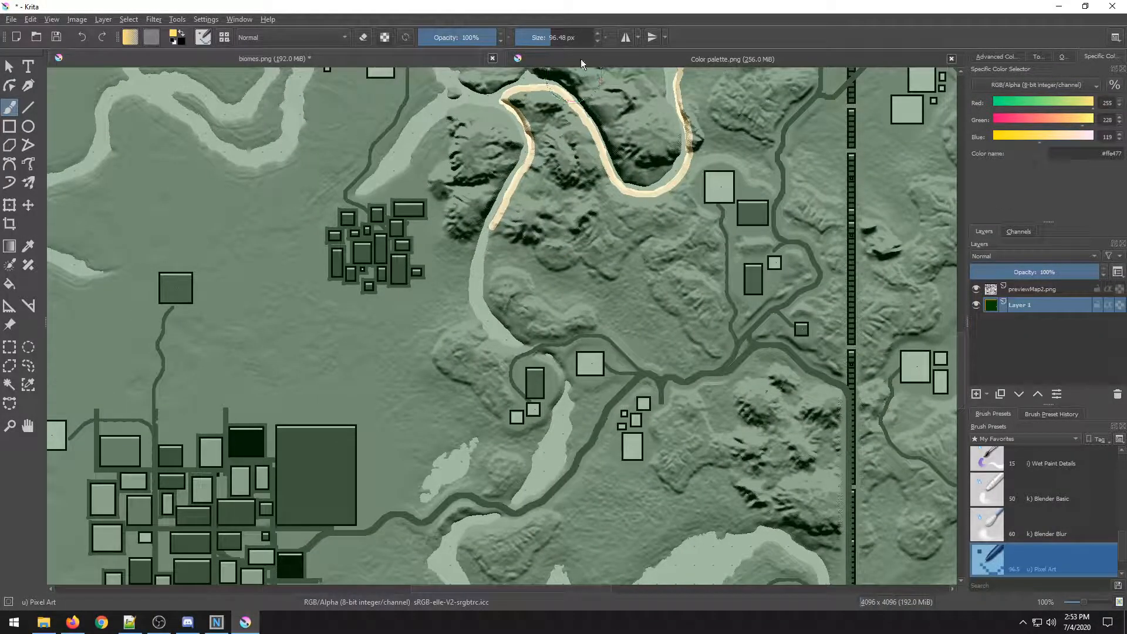
Switch back to the biomes.png document and set the brush size to 36.21 px.
key("ctrl+Tab")
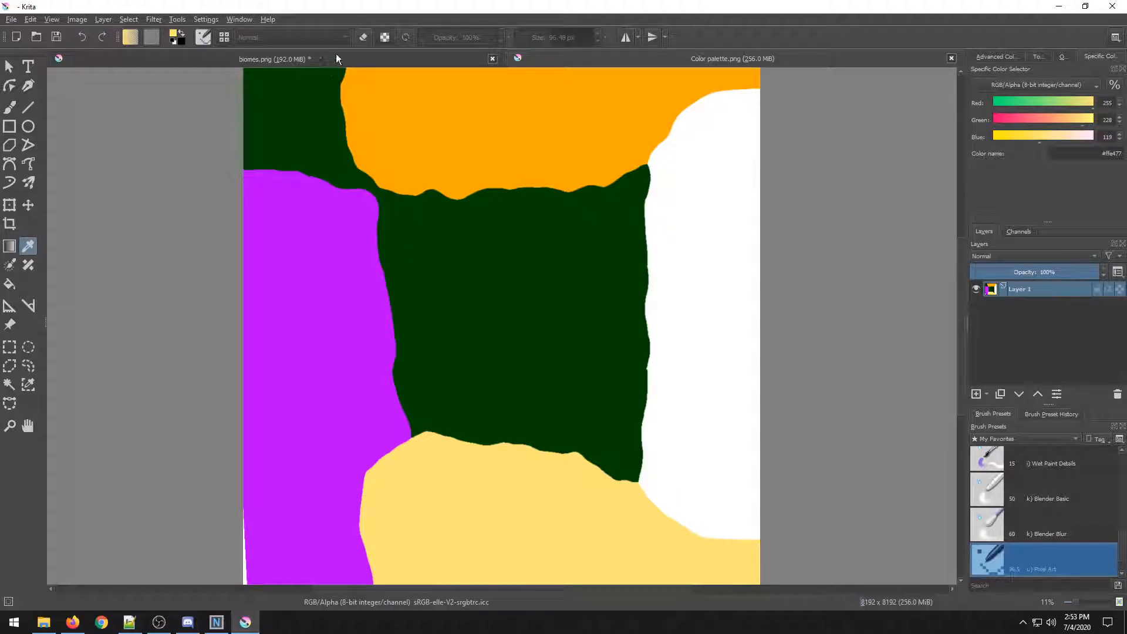
left_click(466, 53)
left_click(538, 40)
scroll(479, 328, "up", 2)
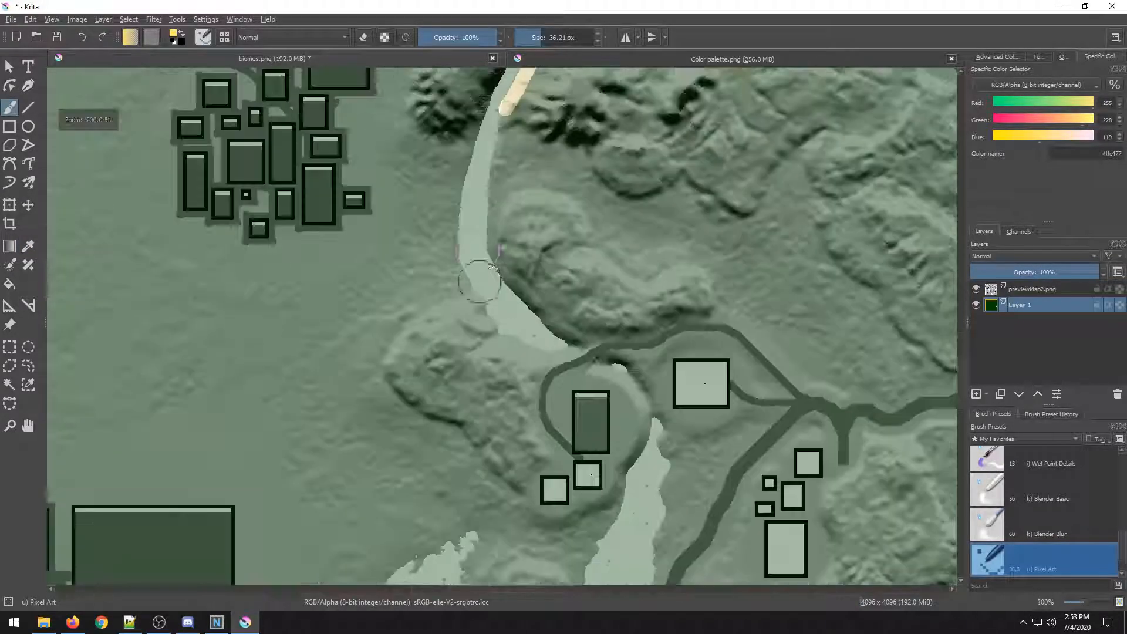
Zoom and pan across the map to inspect the painted lines against the overlay terrain.
mouse_move(511, 115)
left_mouse_down()
mouse_move(505, 246)
mouse_move(558, 322)
mouse_move(584, 327)
mouse_move(594, 316)
left_mouse_up()
scroll(599, 297, "down", 3)
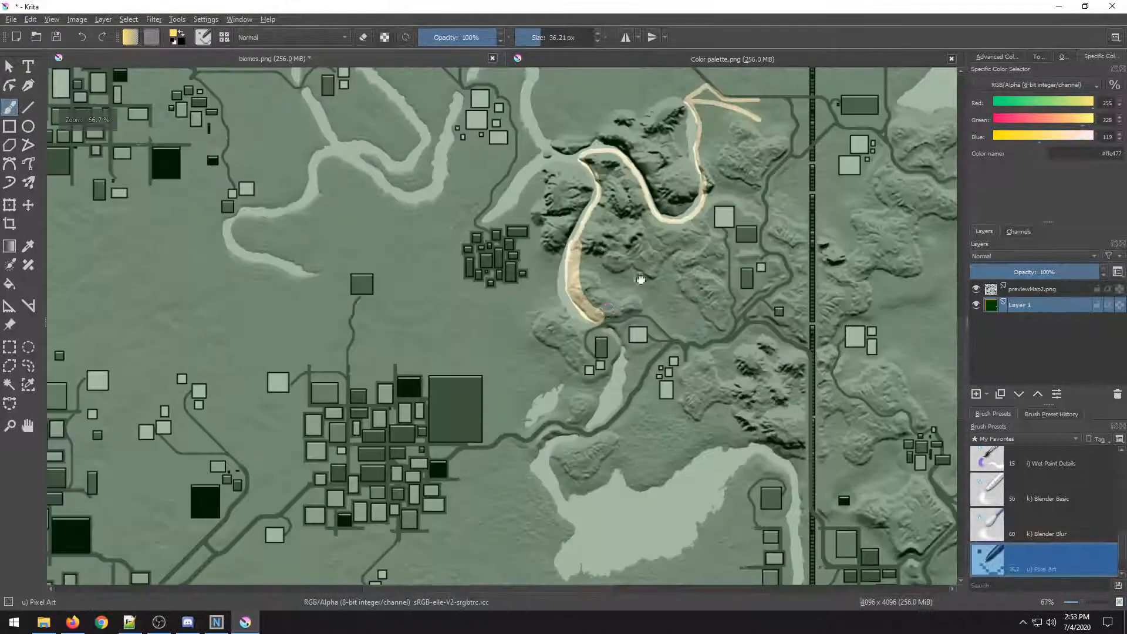
left_click_drag(641, 279, 336, 323)
mouse_move(339, 363)
left_mouse_down()
mouse_move(400, 246)
mouse_move(539, 134)
left_mouse_up()
scroll(400, 257, "up", 1)
scroll(529, 162, "down", 3)
left_click_drag(320, 223, 325, 421)
scroll(325, 420, "down", 3)
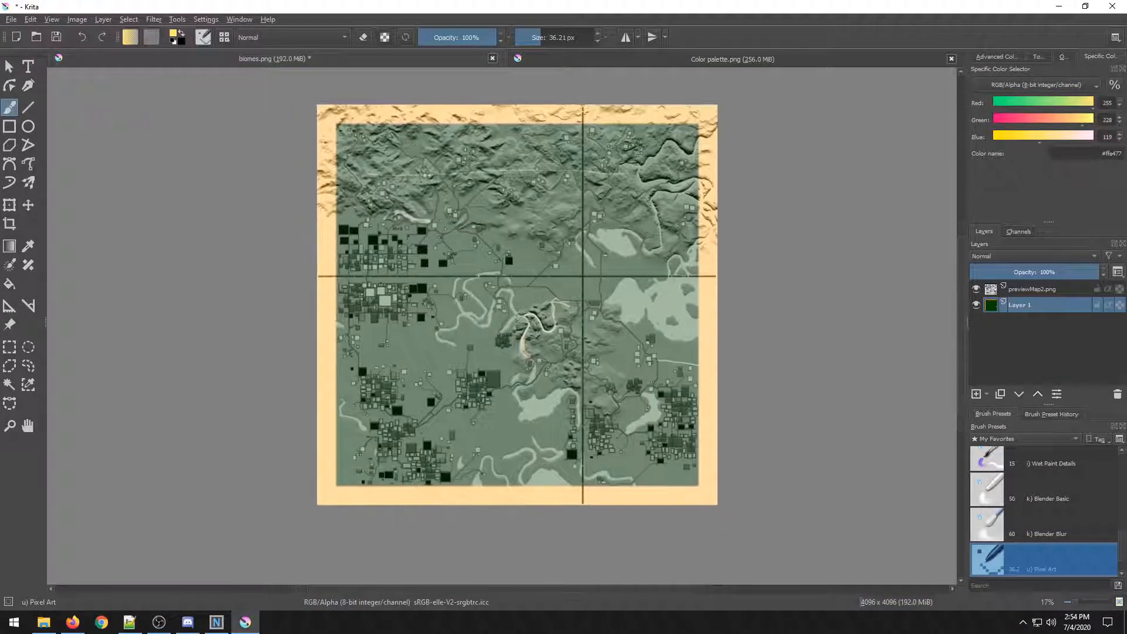
scroll(399, 263, "up", 5)
left_click_drag(385, 273, 505, 578)
left_click_drag(388, 164, 433, 340)
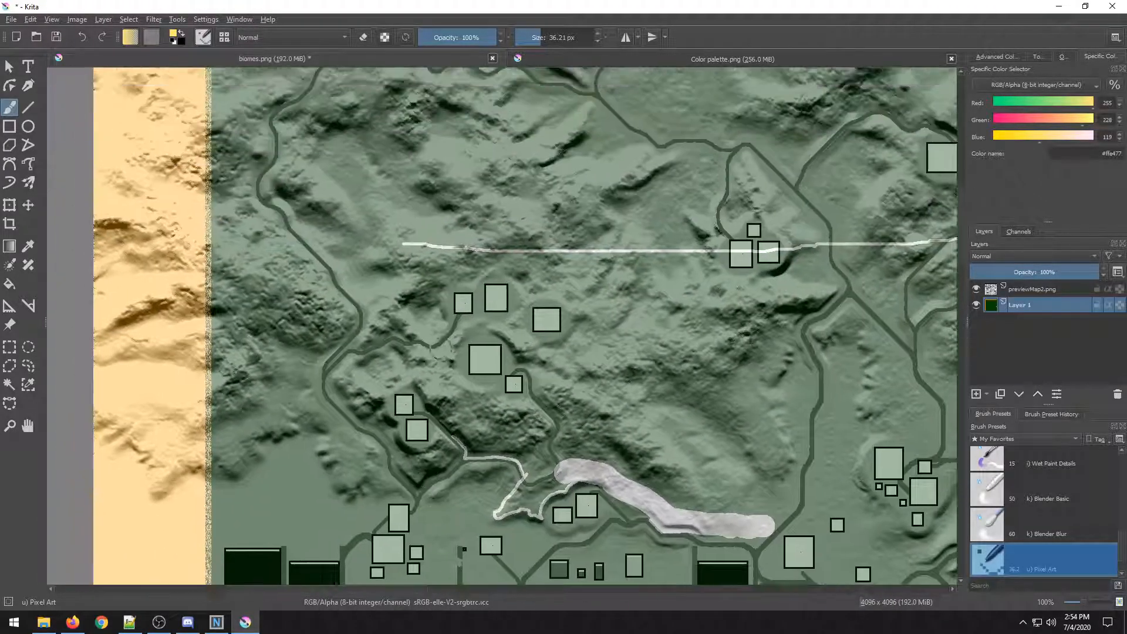
scroll(434, 341, "down", 2)
left_click_drag(462, 262, 178, 289)
scroll(418, 319, "down", 1)
left_click_drag(458, 394, 440, 116)
left_click_drag(303, 402, 309, 210)
scroll(521, 355, "up", 2)
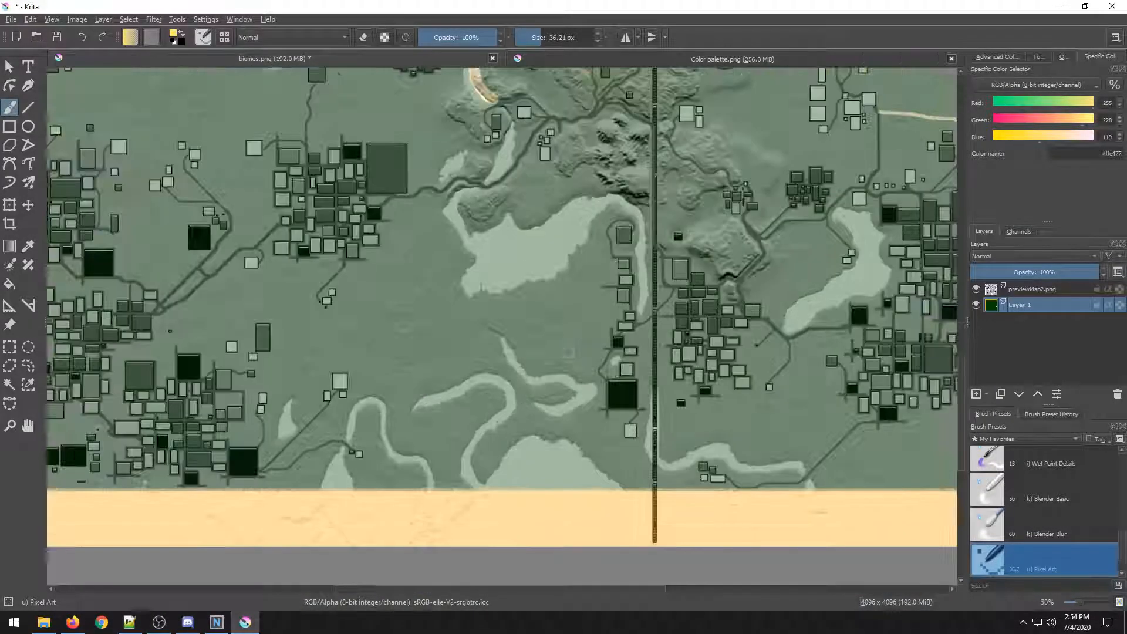
left_click_drag(433, 473, 317, 376)
left_click_drag(405, 255, 389, 561)
left_click_drag(513, 249, 398, 476)
left_click_drag(340, 264, 540, 438)
scroll(405, 332, "down", 1)
mouse_move(405, 332)
left_mouse_down()
mouse_move(404, 385)
mouse_move(385, 437)
mouse_move(460, 378)
mouse_move(487, 336)
left_mouse_up()
scroll(523, 336, "up", 3)
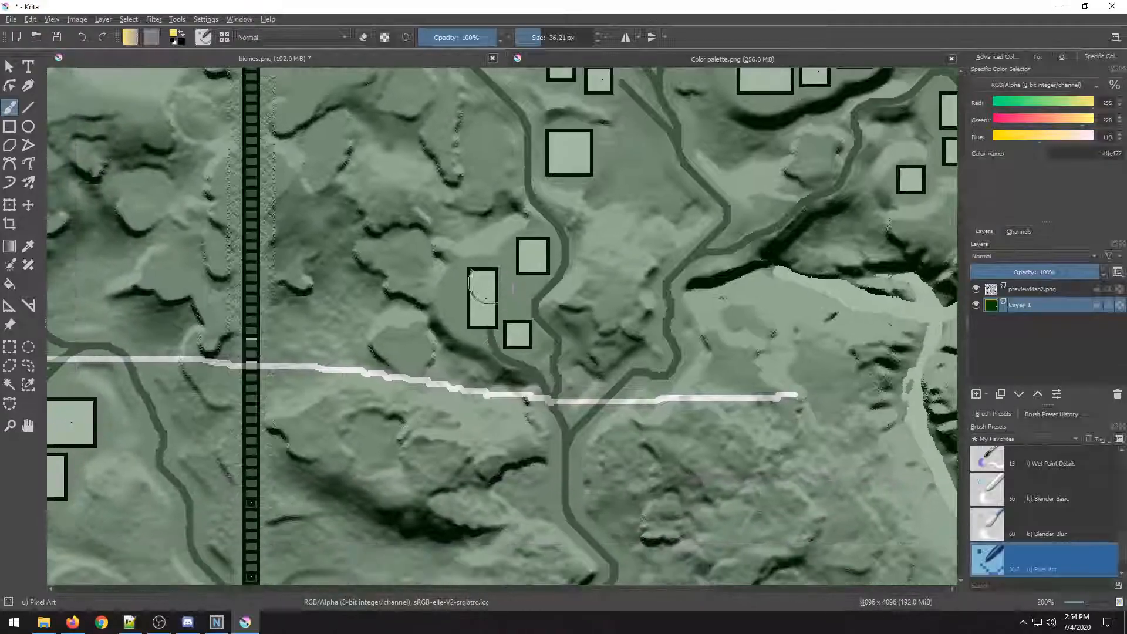
scroll(345, 361, "down", 2)
left_click_drag(264, 405, 566, 216)
scroll(458, 269, "down", 2)
left_click_drag(355, 333, 624, 249)
left_click_drag(329, 305, 599, 281)
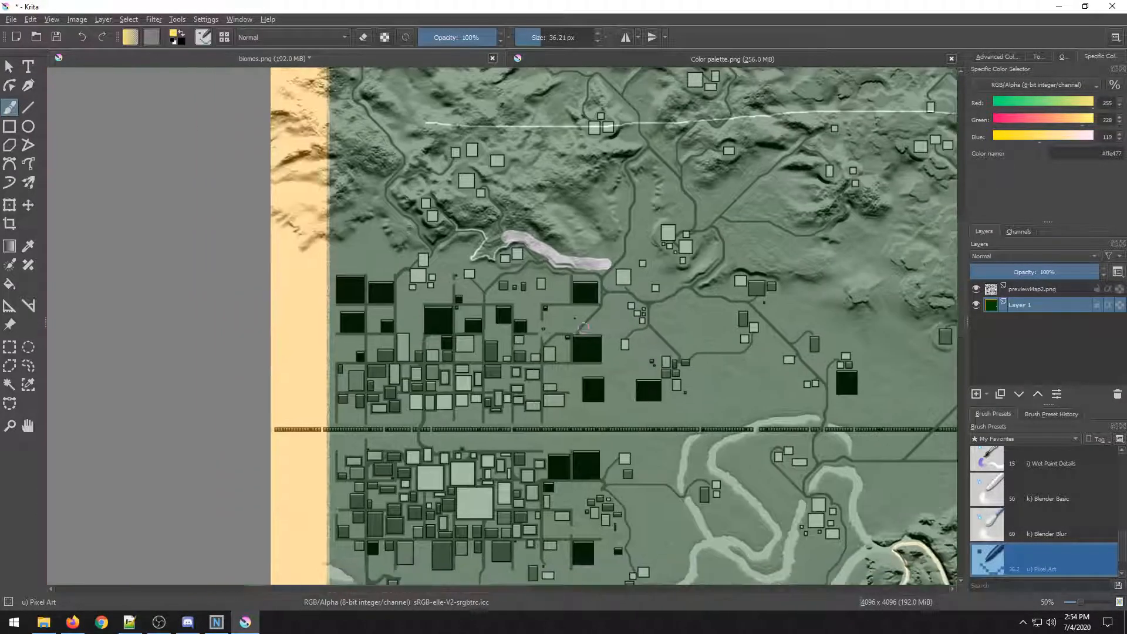
scroll(455, 290, "up", 1)
scroll(458, 289, "down", 2)
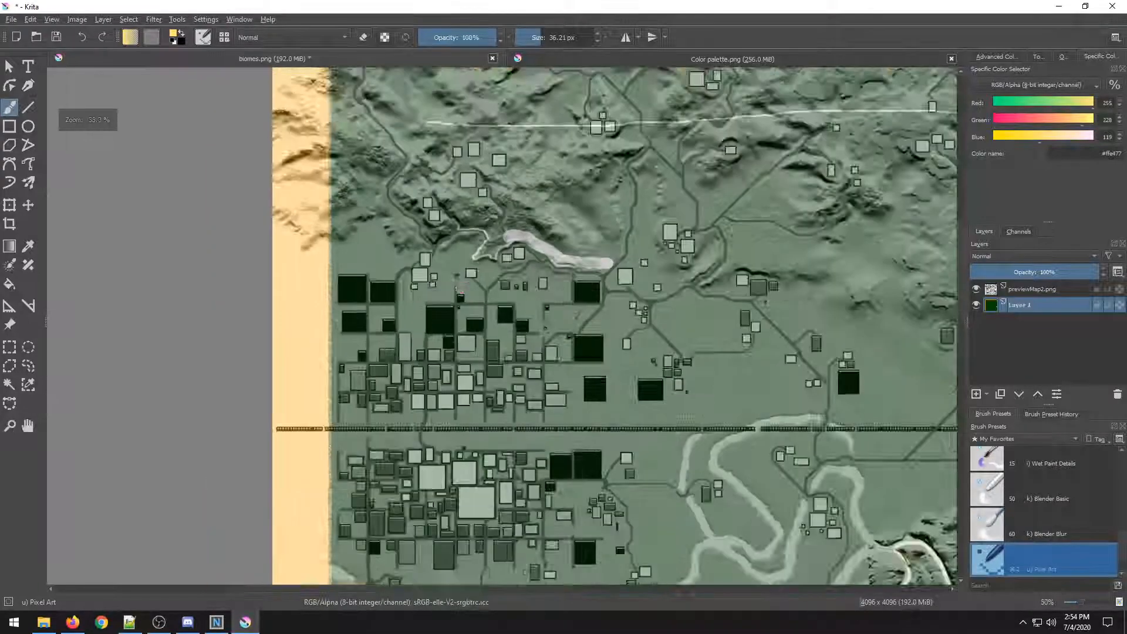
scroll(462, 354, "down", 5)
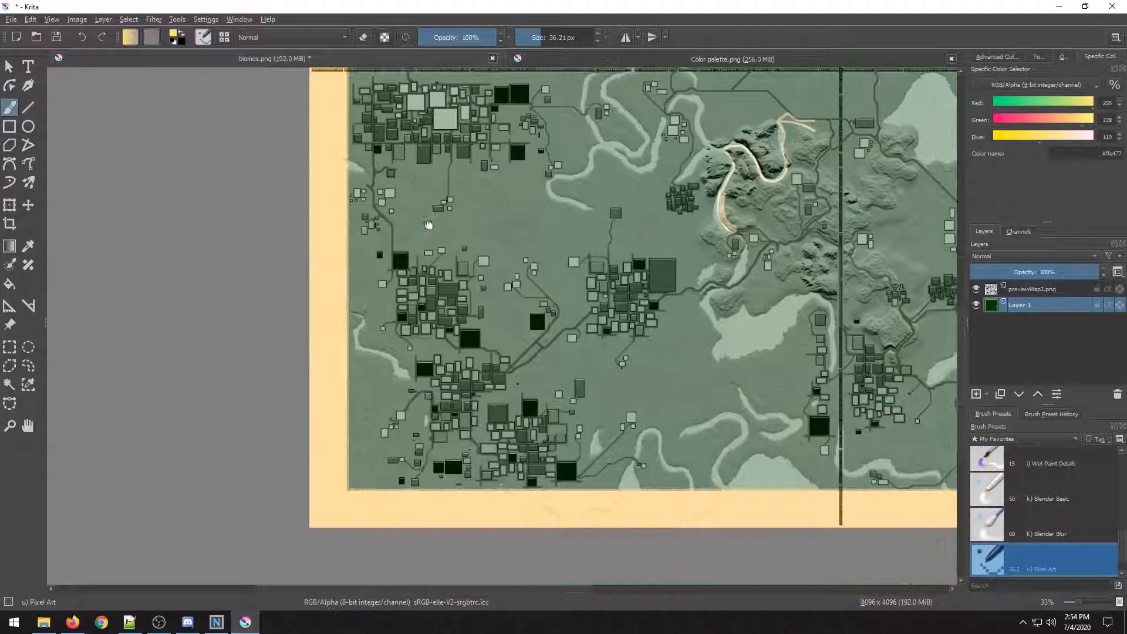
scroll(450, 349, "up", 1)
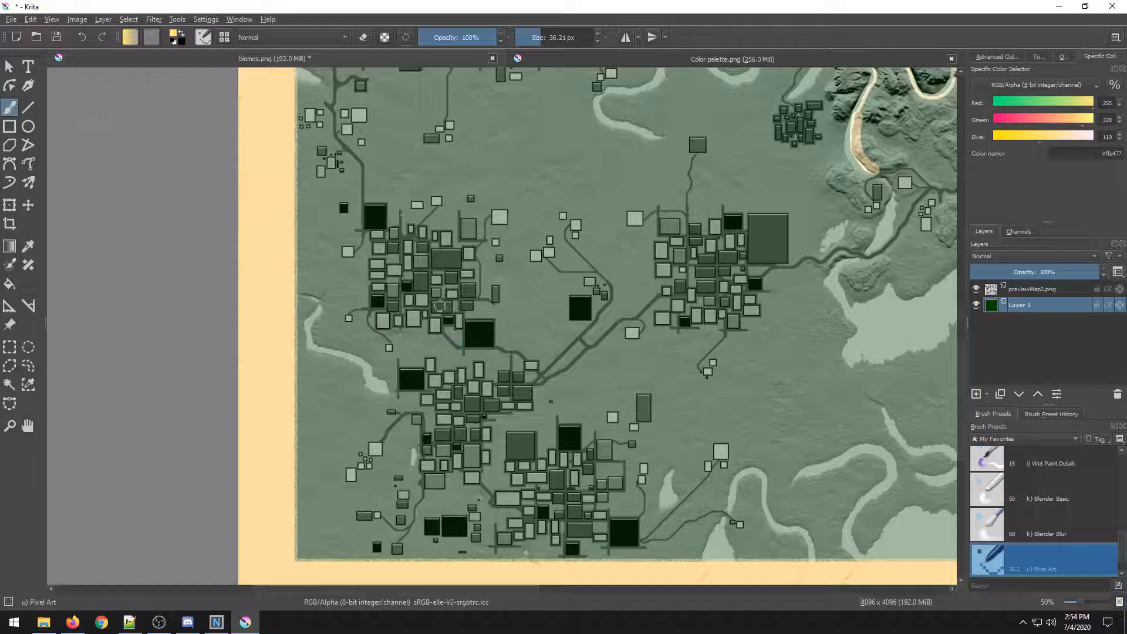
left_click_drag(423, 241, 476, 493)
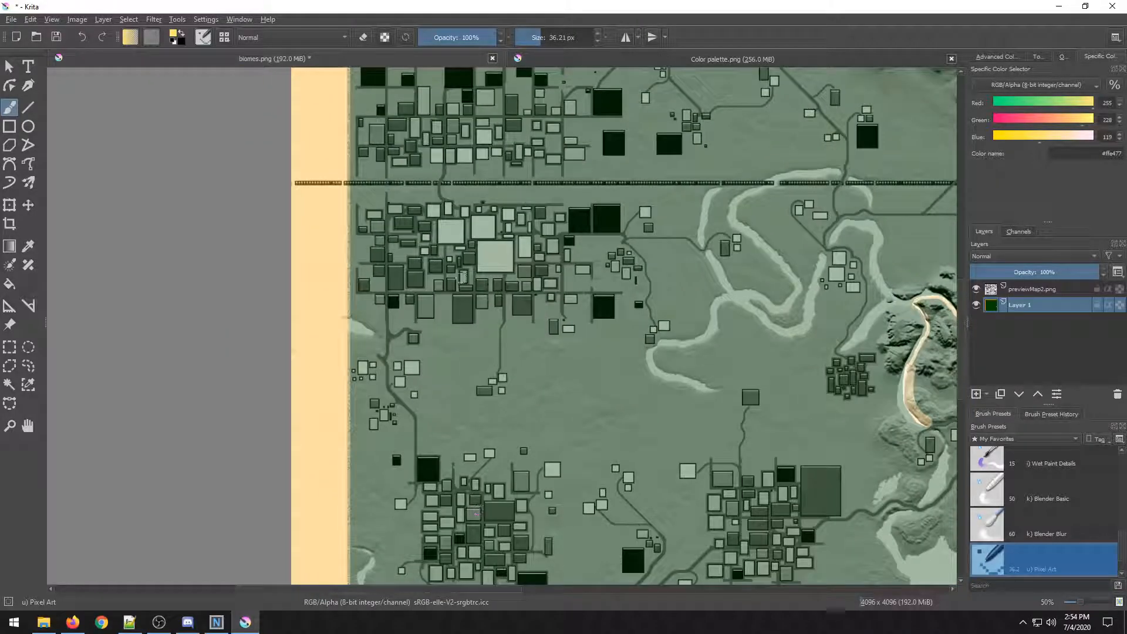
left_click_drag(463, 277, 403, 519)
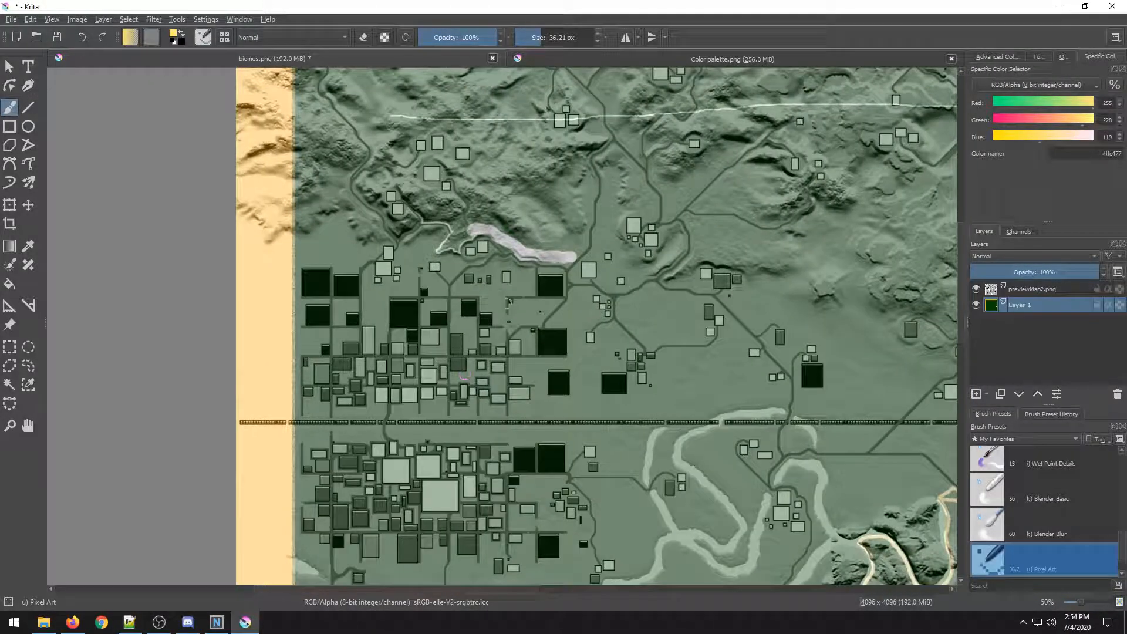
mouse_move(475, 314)
left_mouse_down()
mouse_move(336, 446)
mouse_move(346, 468)
left_mouse_up()
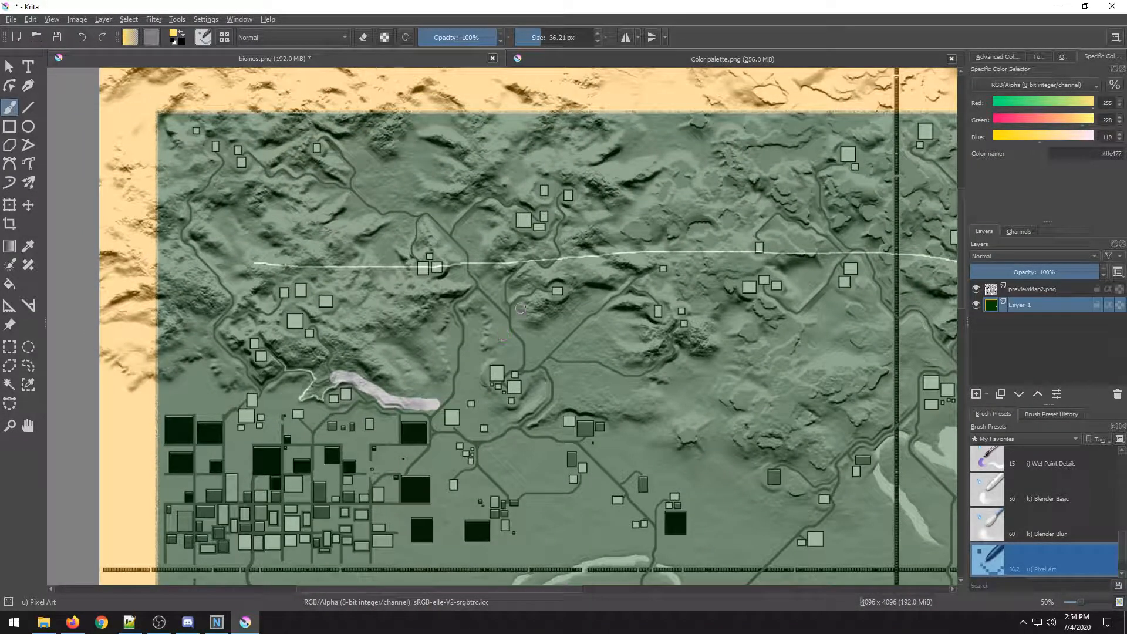
scroll(521, 308, "down", 2)
left_click_drag(588, 475, 537, 322)
scroll(546, 329, "up", 1)
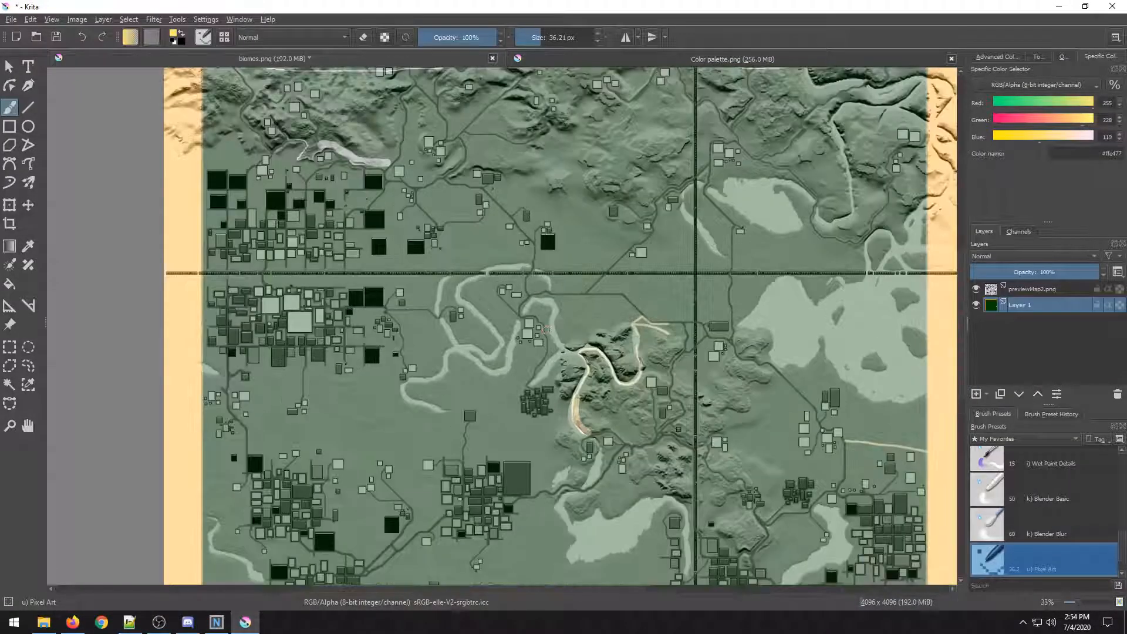
scroll(556, 346, "up", 1)
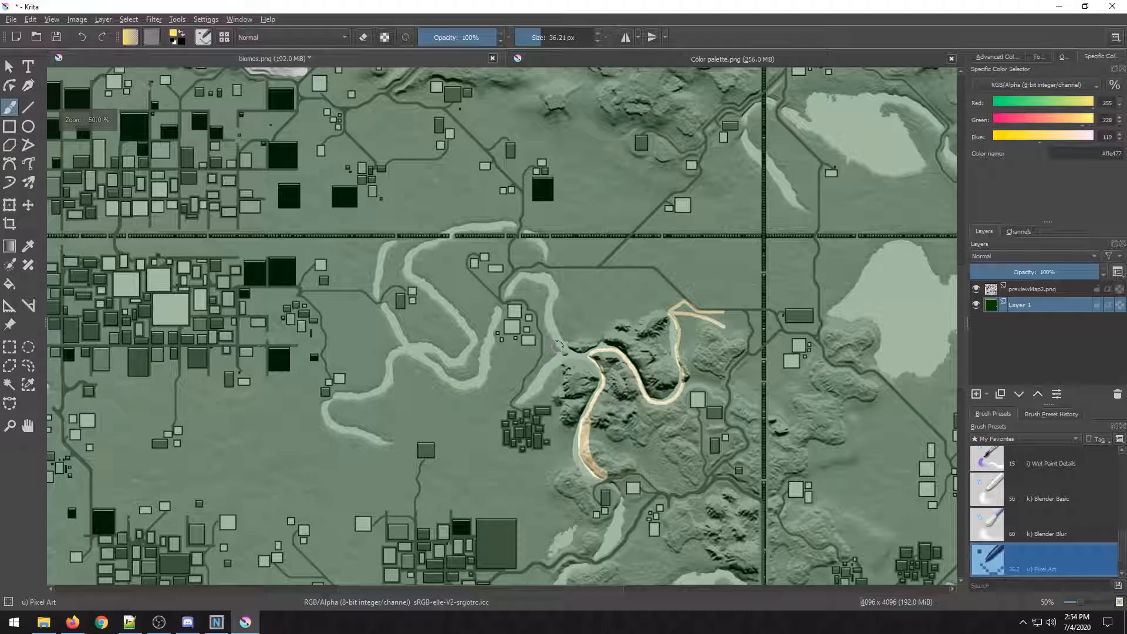
scroll(556, 346, "down", 1)
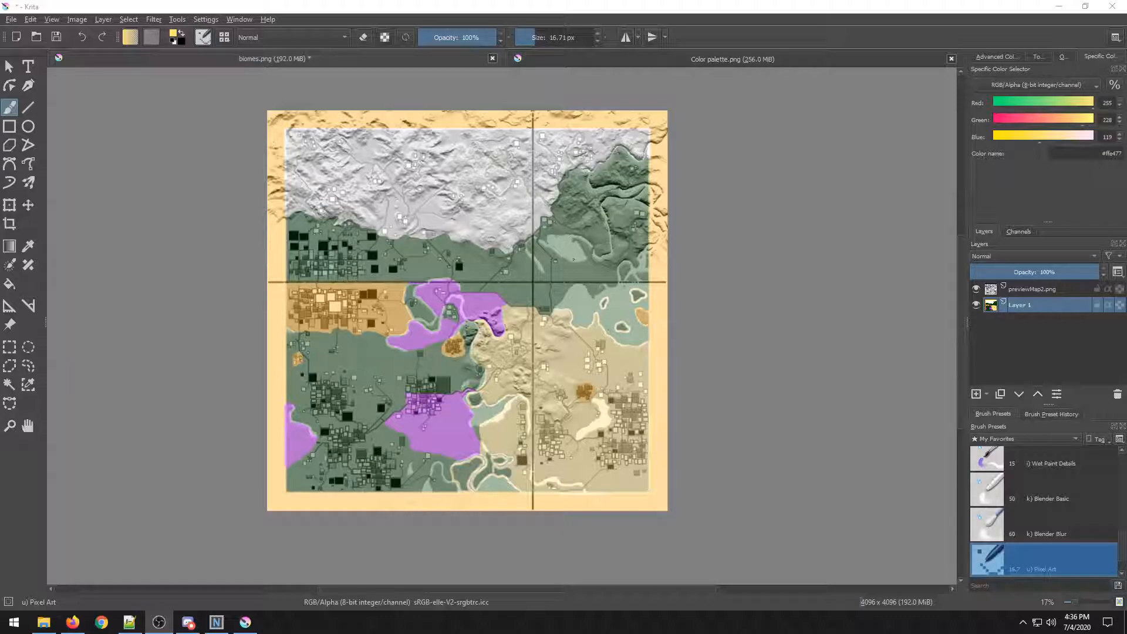
Toggle the previewMap2.png overlay off and back on to compare the painted biome areas.
key("ctrl")
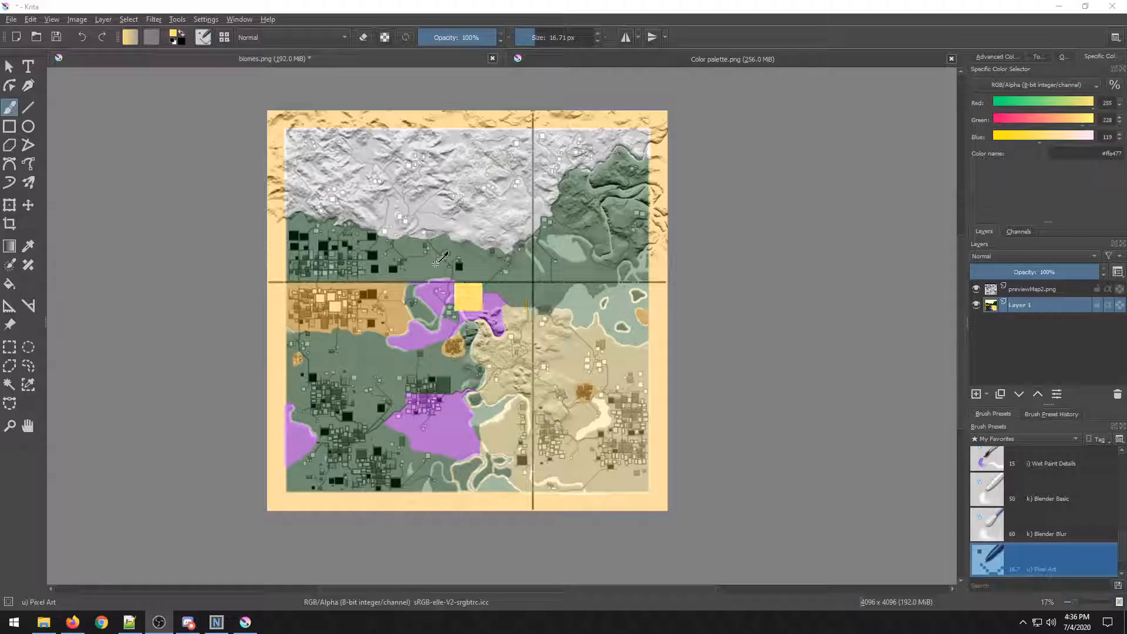
scroll(400, 220, "up", 1)
left_click_drag(400, 221, 303, 190)
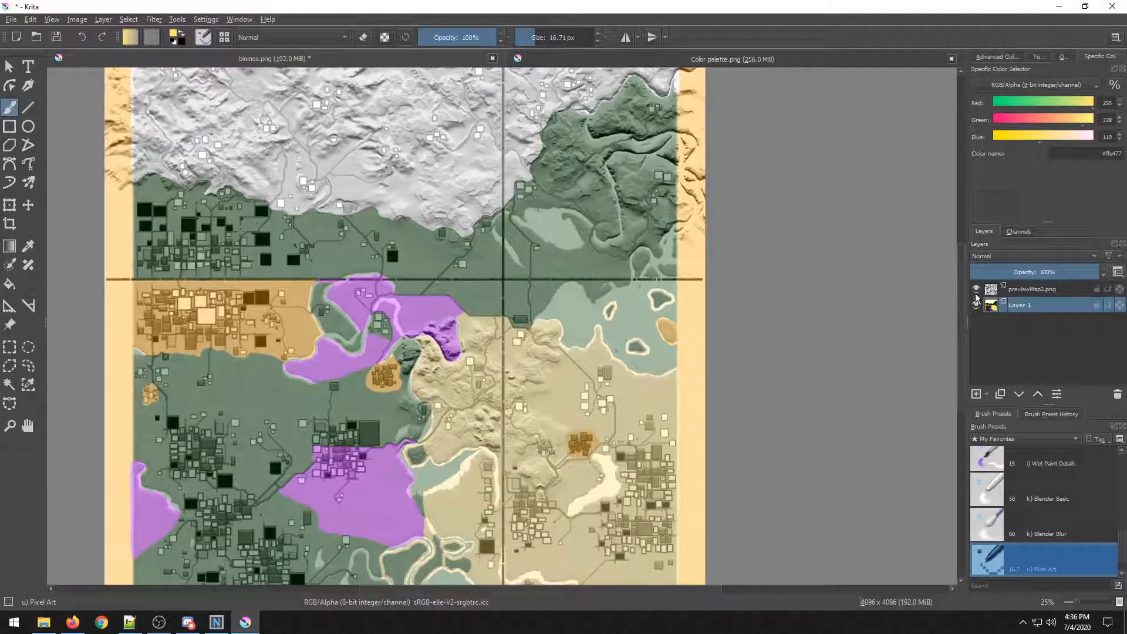
left_click(976, 289)
mouse_move(445, 258)
left_mouse_down()
mouse_move(510, 141)
mouse_move(456, 120)
left_mouse_up()
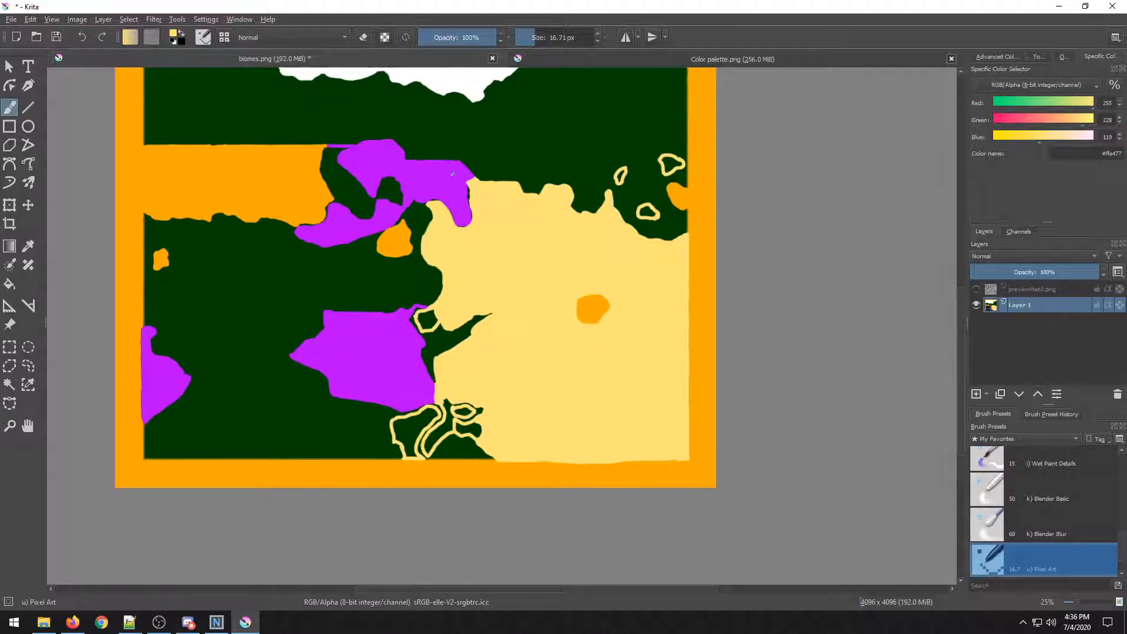
scroll(452, 173, "down", 1)
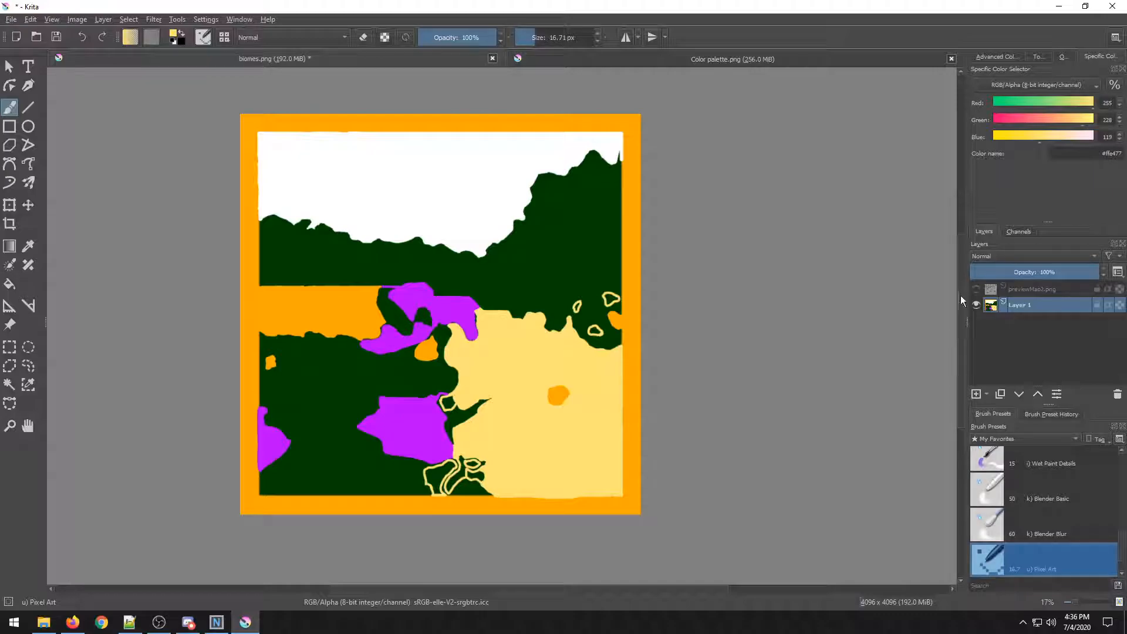
left_click(977, 289)
Zoom and pan around the map to examine the biome boundaries against the terrain and roads.
scroll(227, 311, "up", 2)
left_click_drag(226, 311, 252, 254)
left_click_drag(487, 337, 546, 217)
scroll(503, 228, "up", 3)
left_click_drag(434, 353, 621, 200)
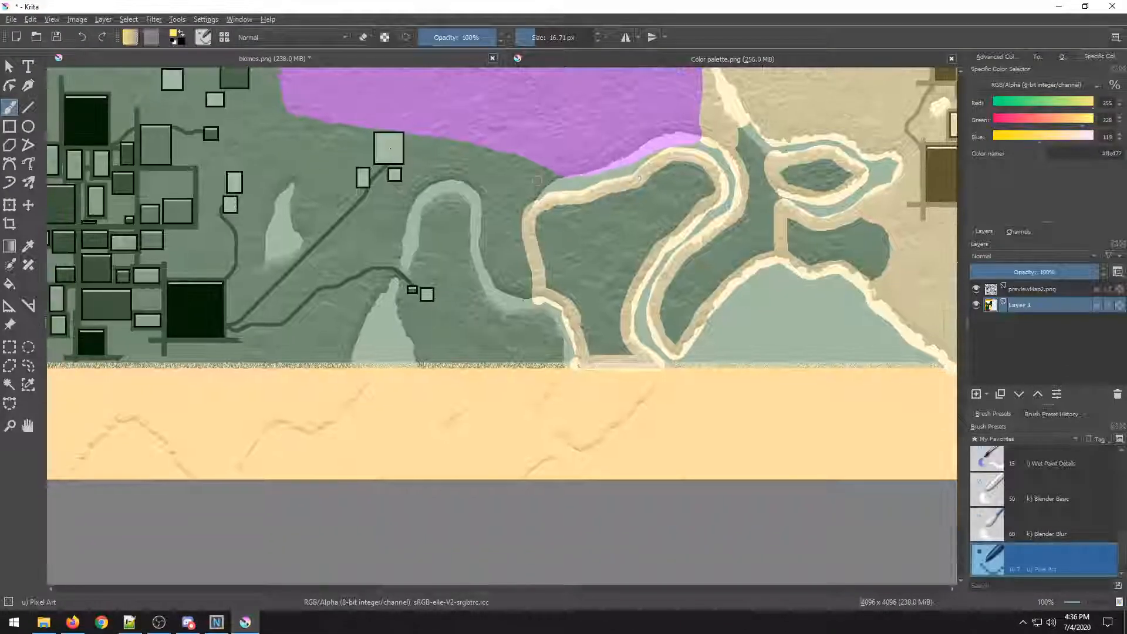
left_click_drag(537, 181, 305, 244)
scroll(340, 275, "up", 2)
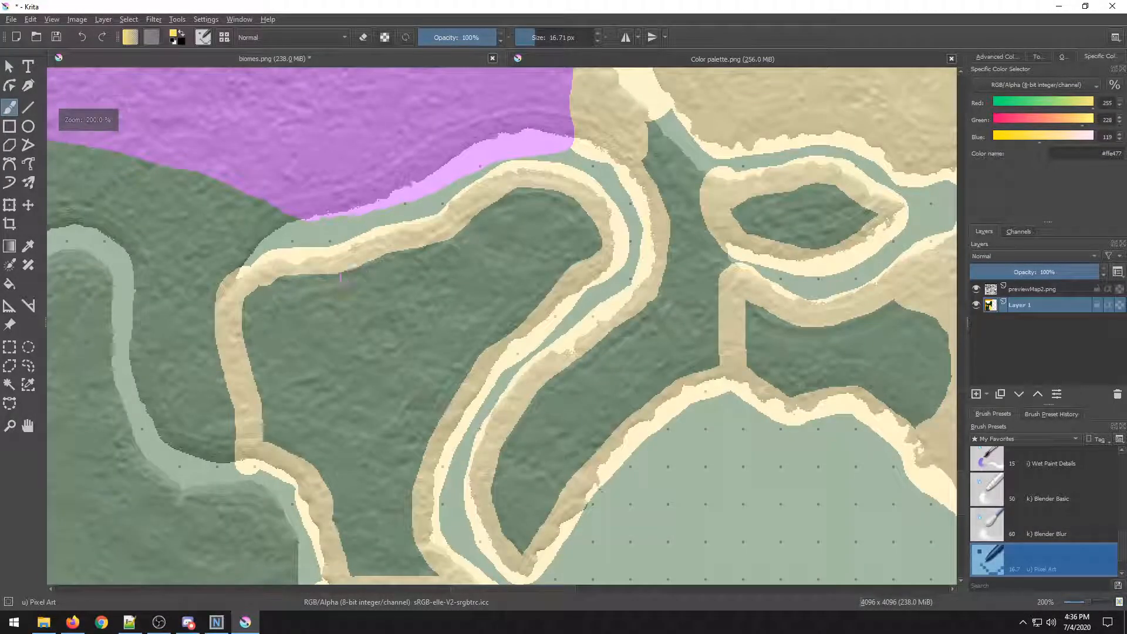
scroll(294, 399, "down", 1)
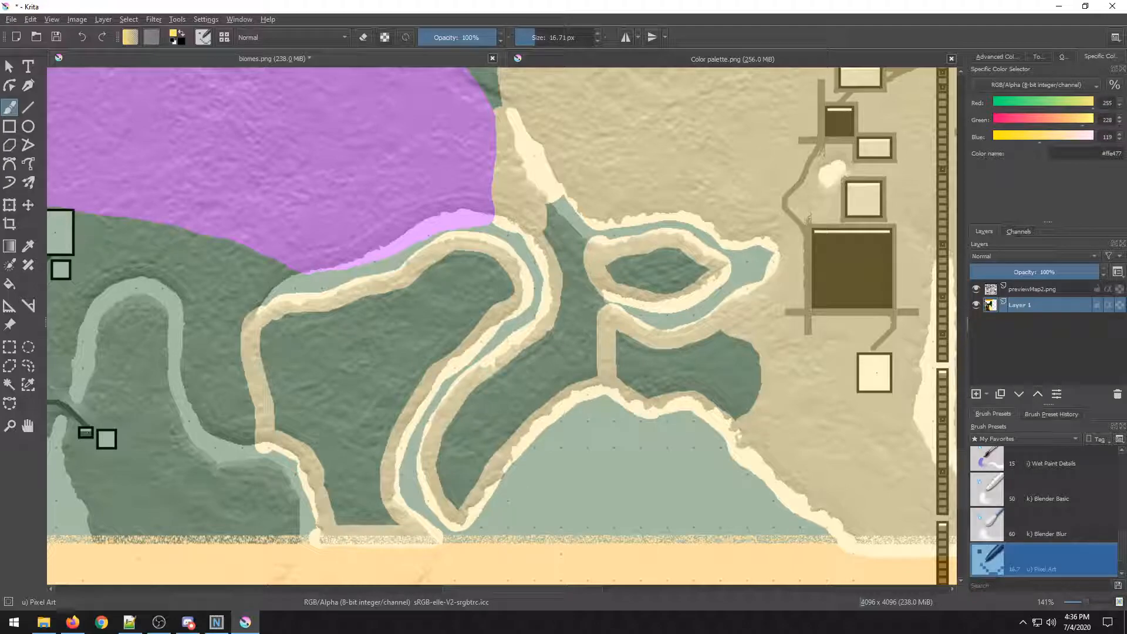
scroll(448, 303, "down", 3)
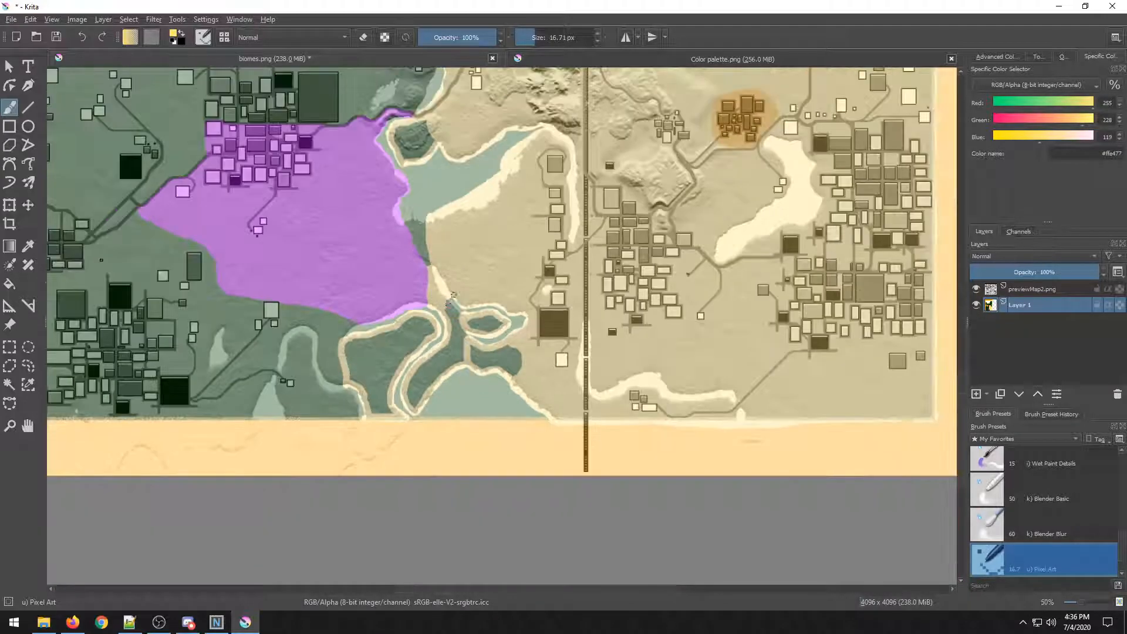
scroll(449, 303, "up", 5)
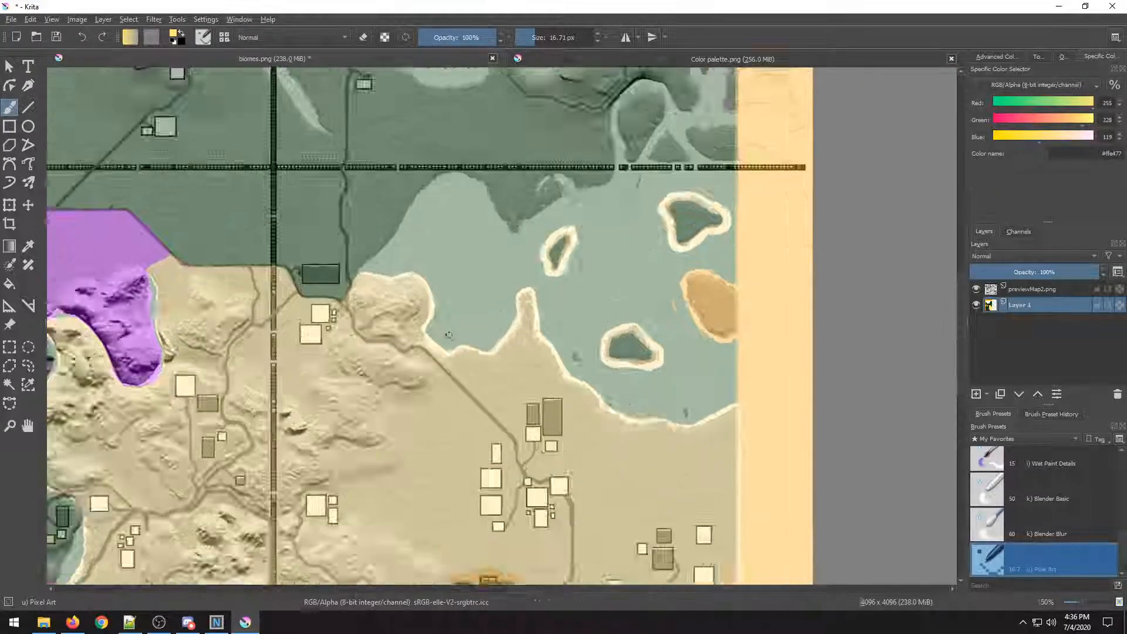
scroll(449, 335, "down", 3)
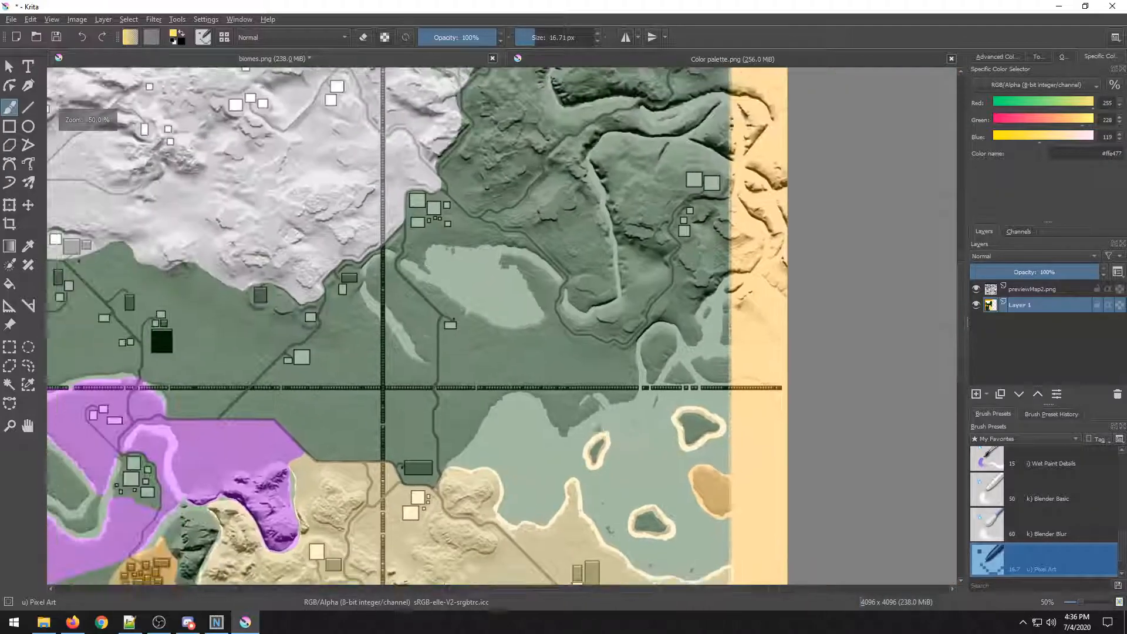
scroll(316, 216, "down", 1)
scroll(316, 216, "up", 3)
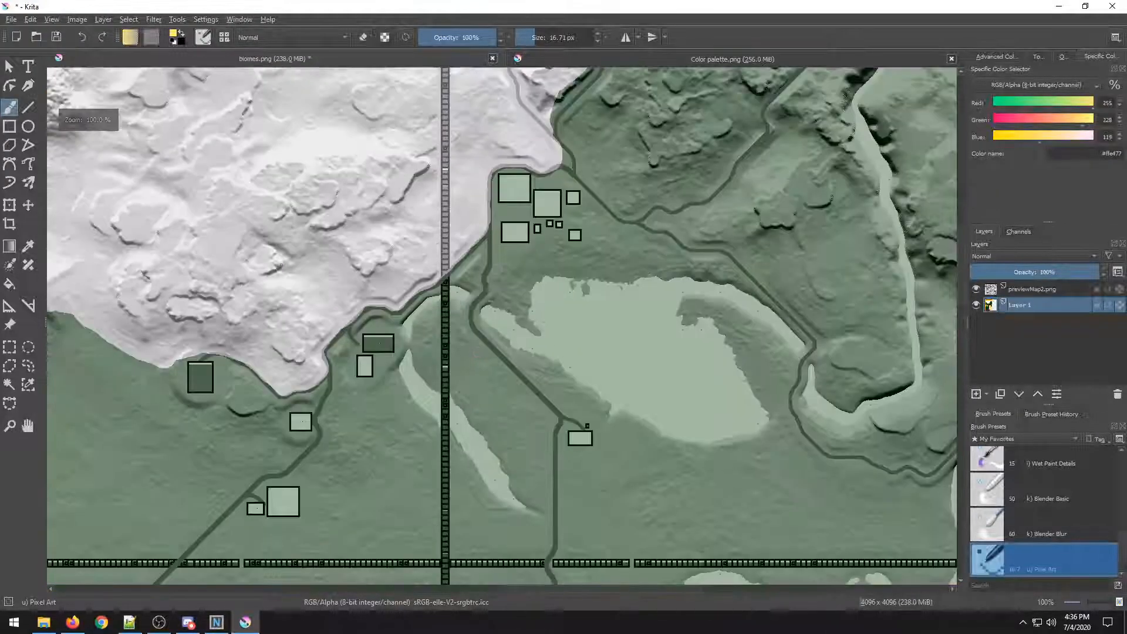
left_click_drag(371, 339, 732, 226)
left_click_drag(362, 258, 696, 251)
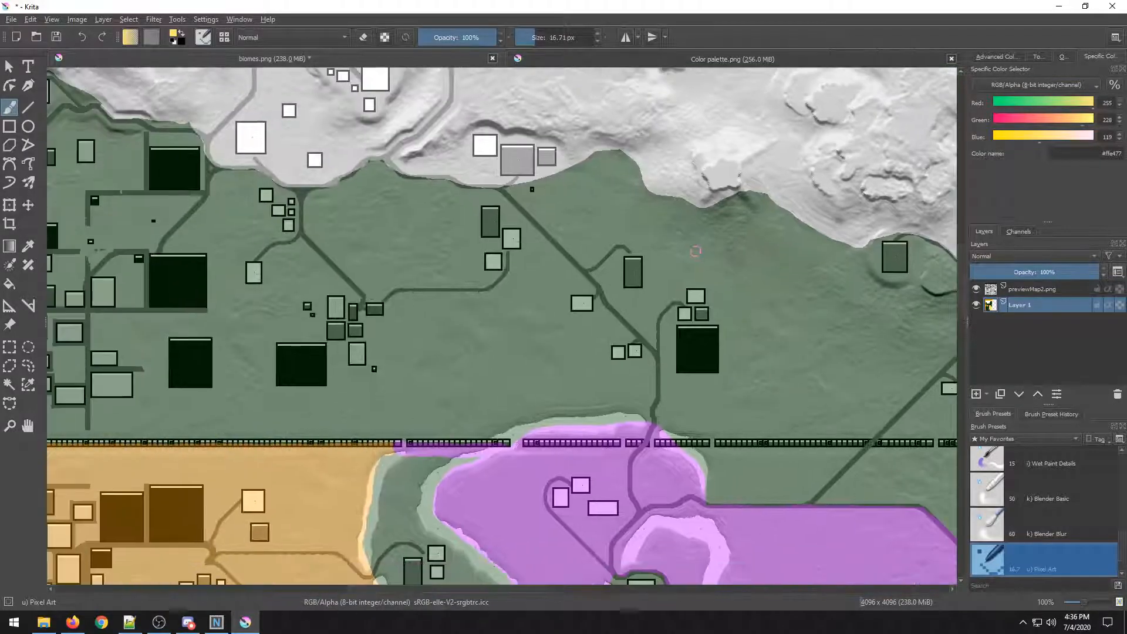
scroll(342, 185, "up", 5)
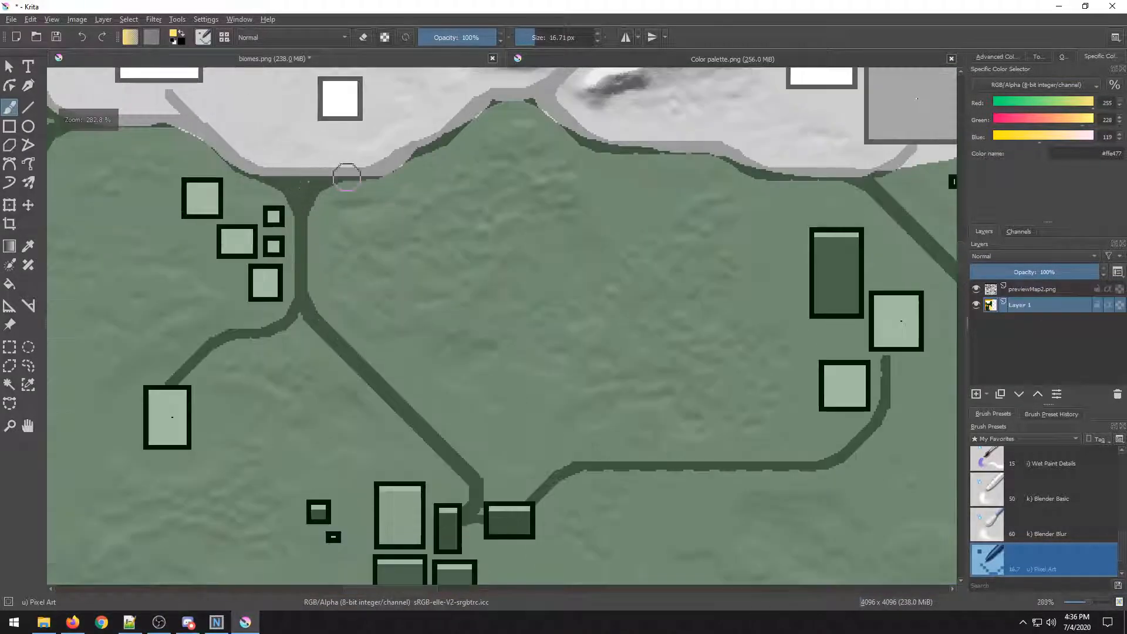
scroll(329, 187, "down", 5)
left_click_drag(62, 248, 347, 61)
left_click_drag(340, 441, 313, 300)
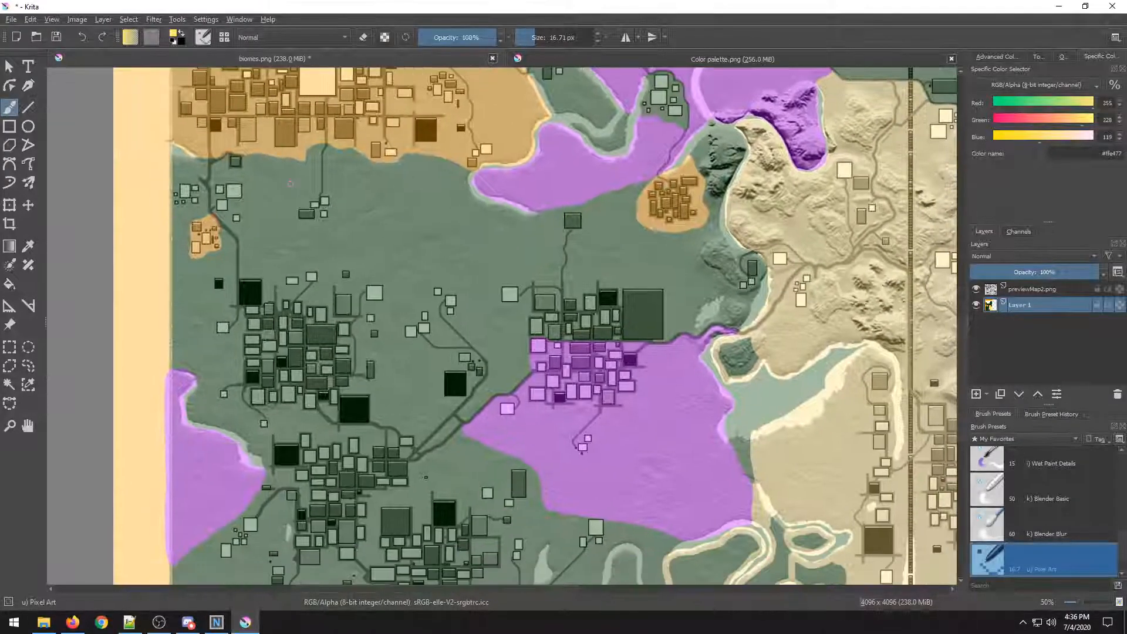
scroll(313, 300, "down", 2)
left_click_drag(334, 341, 243, 327)
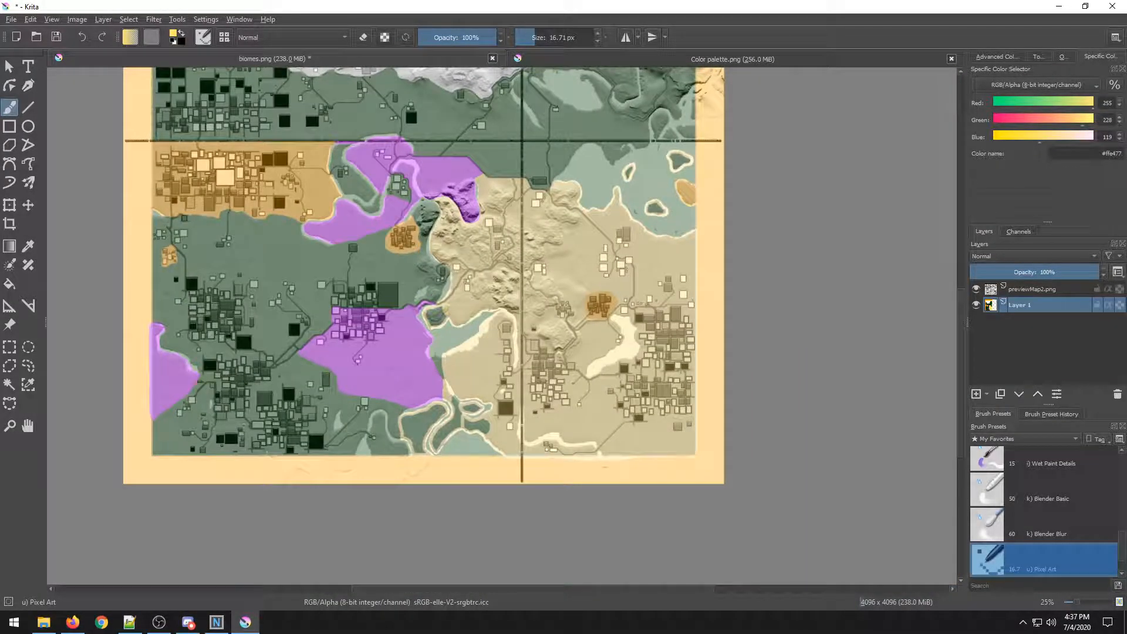
scroll(361, 366, "up", 3)
scroll(362, 367, "down", 3)
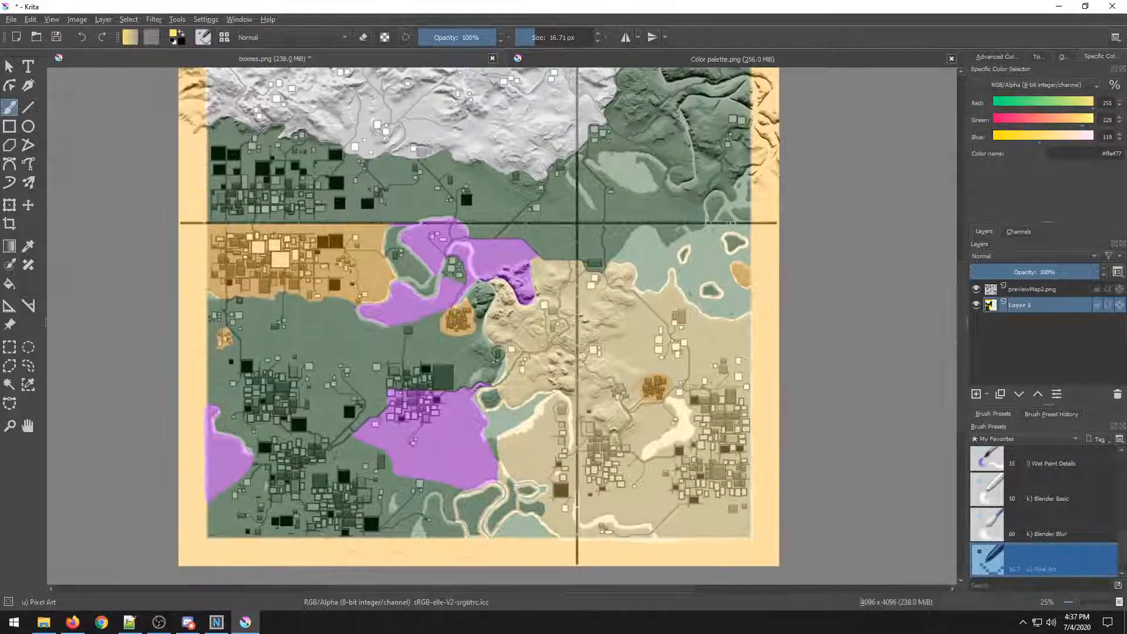
scroll(465, 298, "down", 1)
left_click_drag(445, 266, 395, 319)
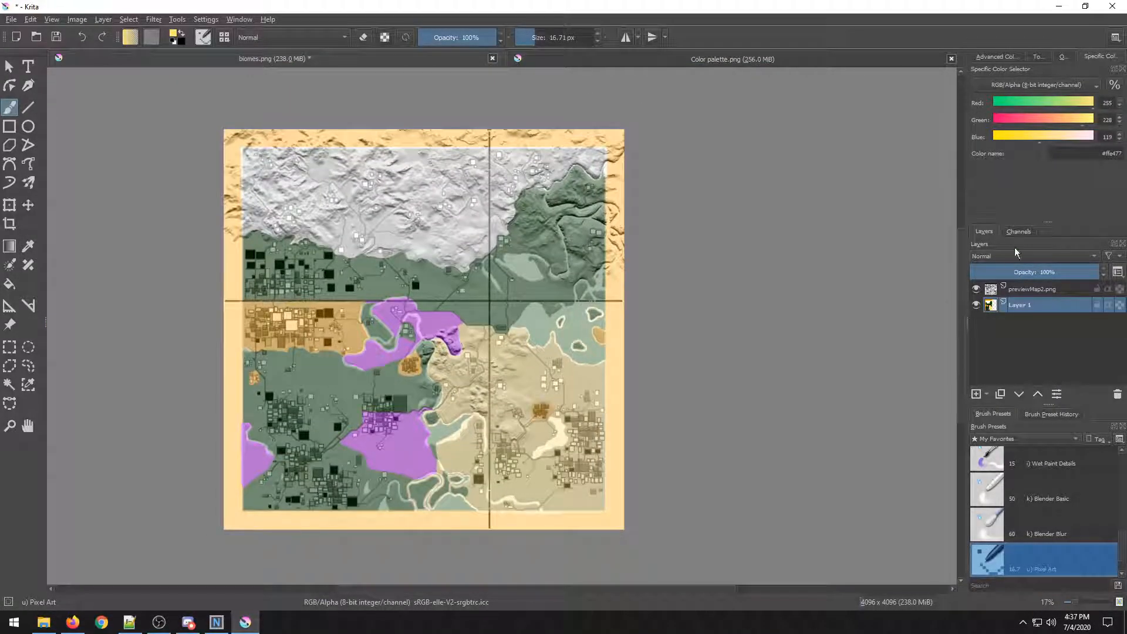
Remove the previewMap2.png overlay layer from the biomes.png document.
left_click(1019, 288)
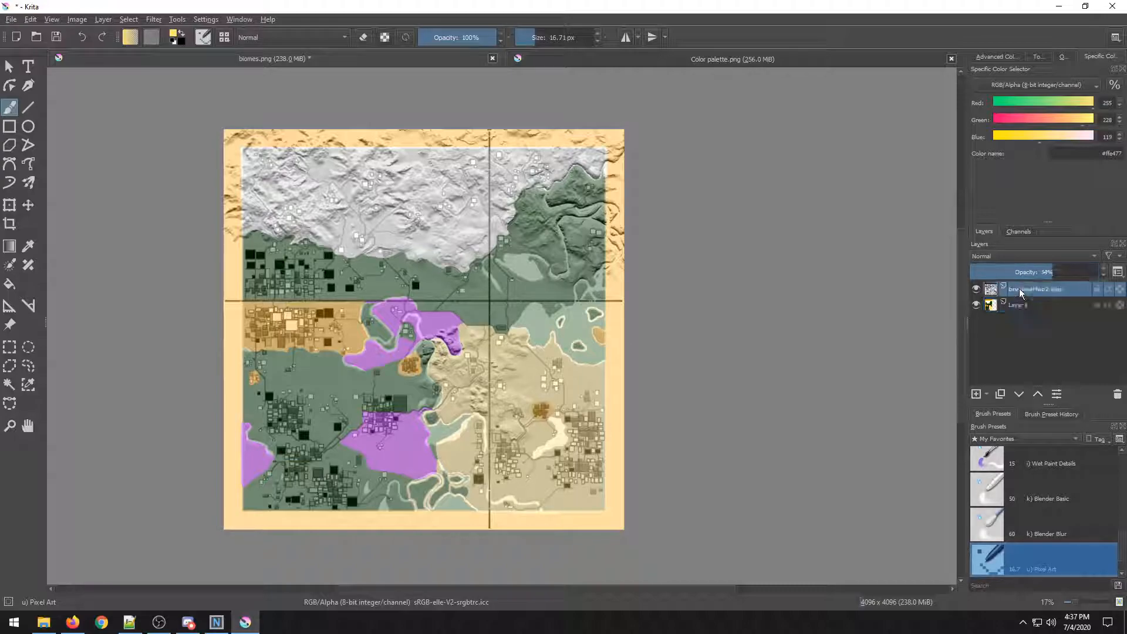
right_click(1019, 288)
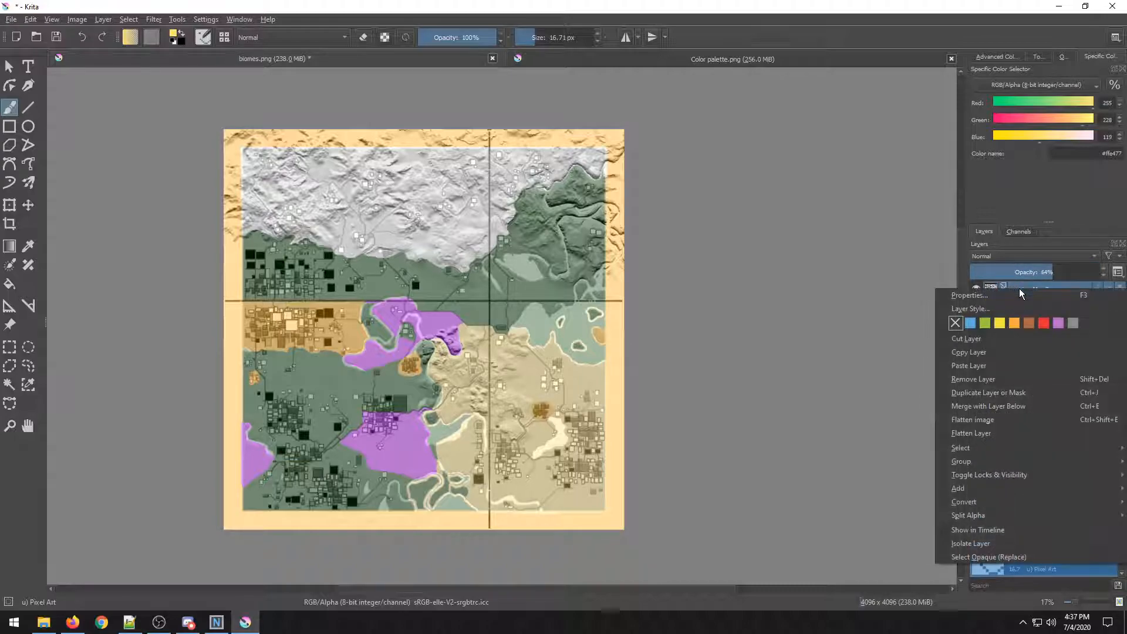
left_click(1003, 378)
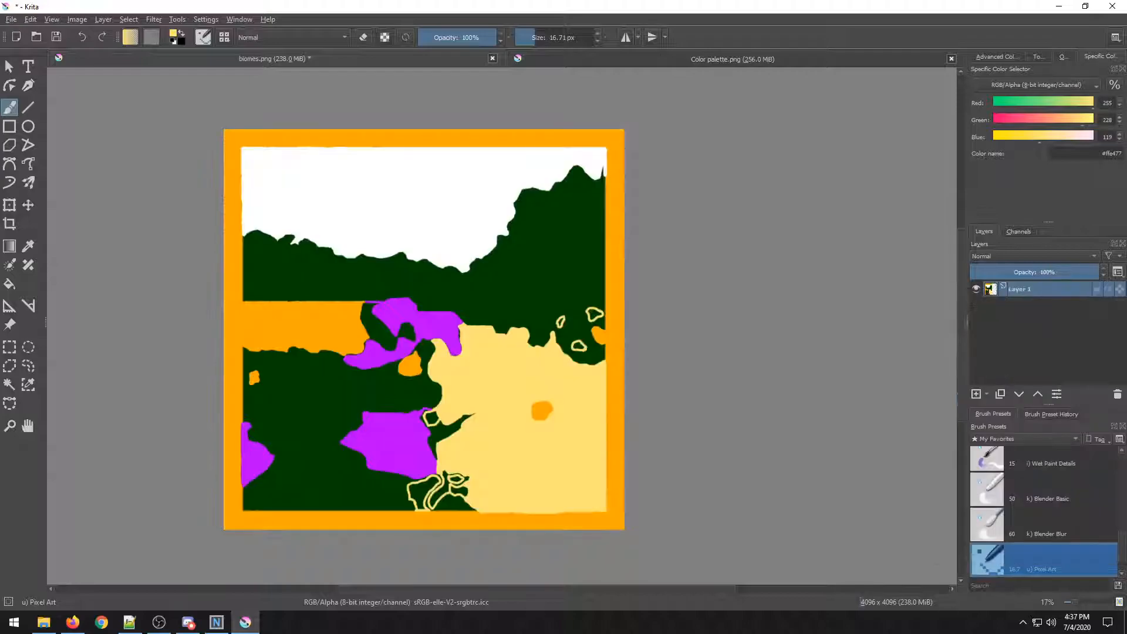
Save biomes.png, accepting the PNG export options.
left_click(13, 22)
left_click(27, 77)
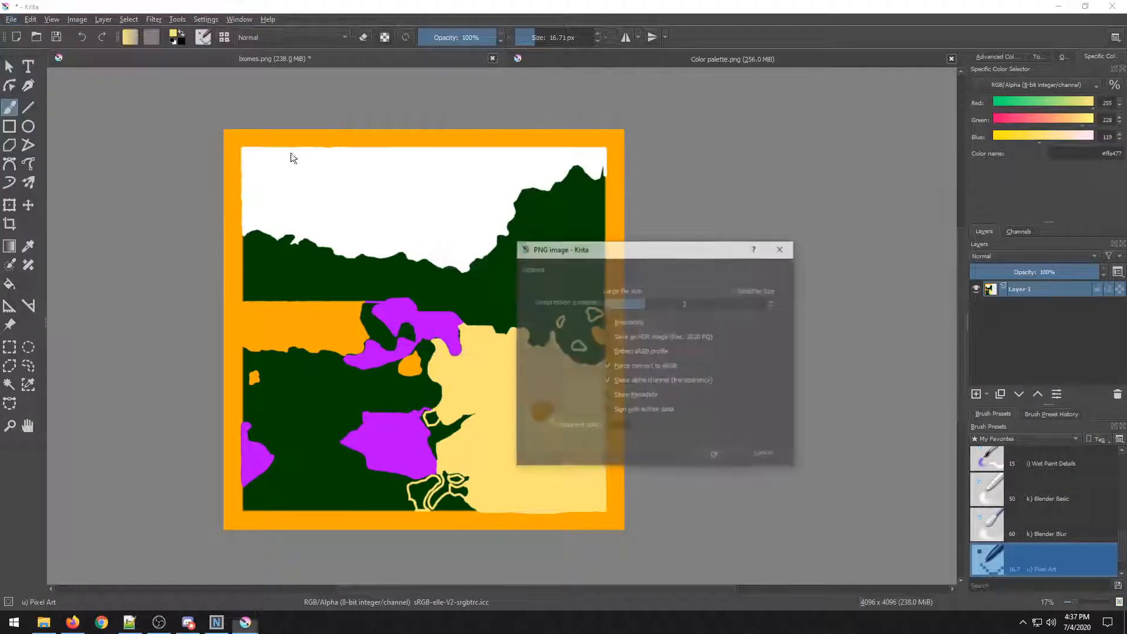
left_click(713, 456)
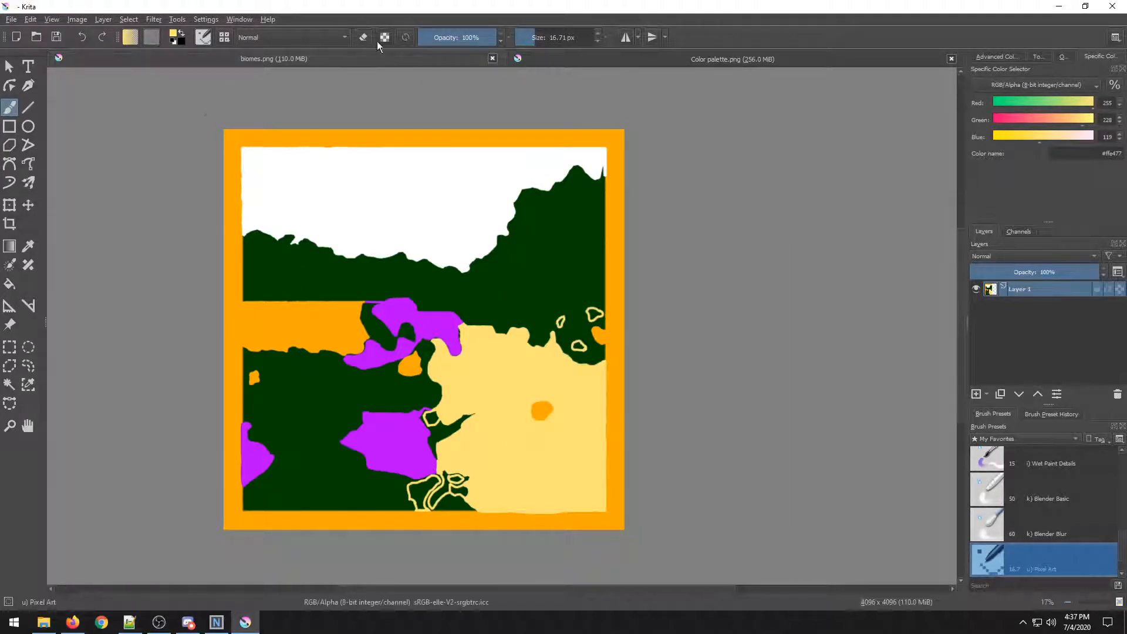
Copy biomes.png from the Test world folder in File Explorer.
left_click(1061, 6)
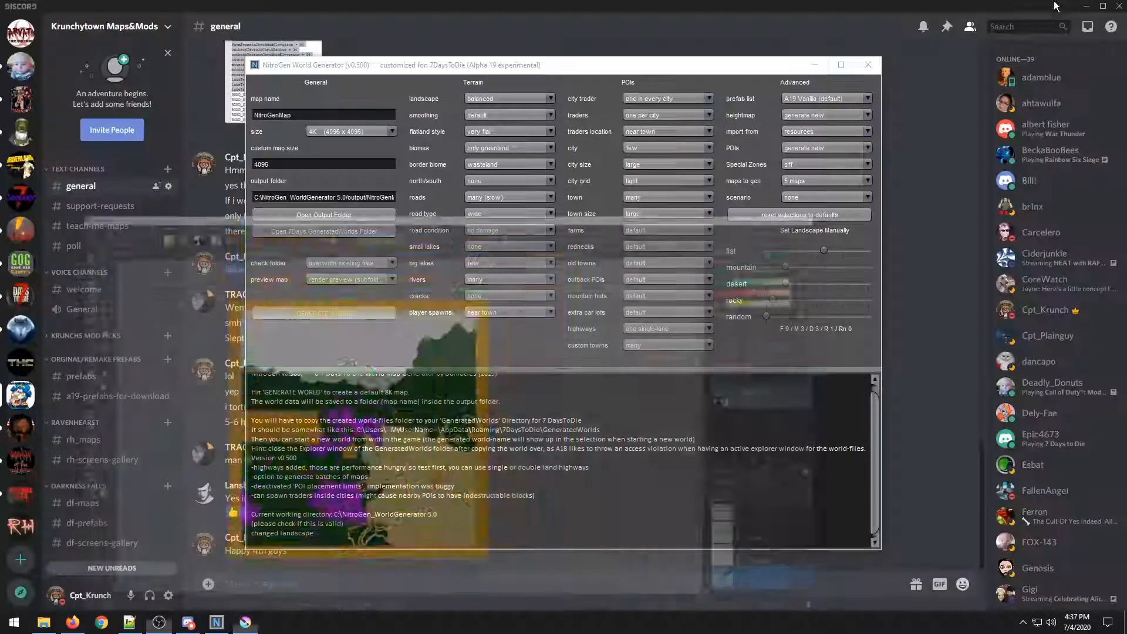
left_click(40, 625)
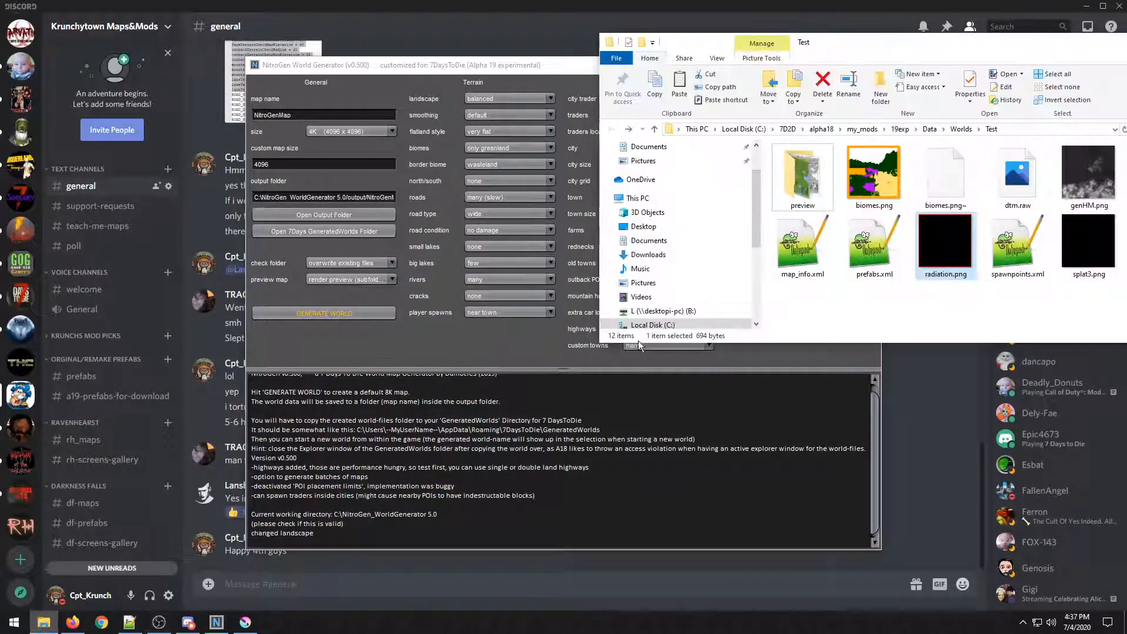
left_click_drag(927, 43, 789, 4)
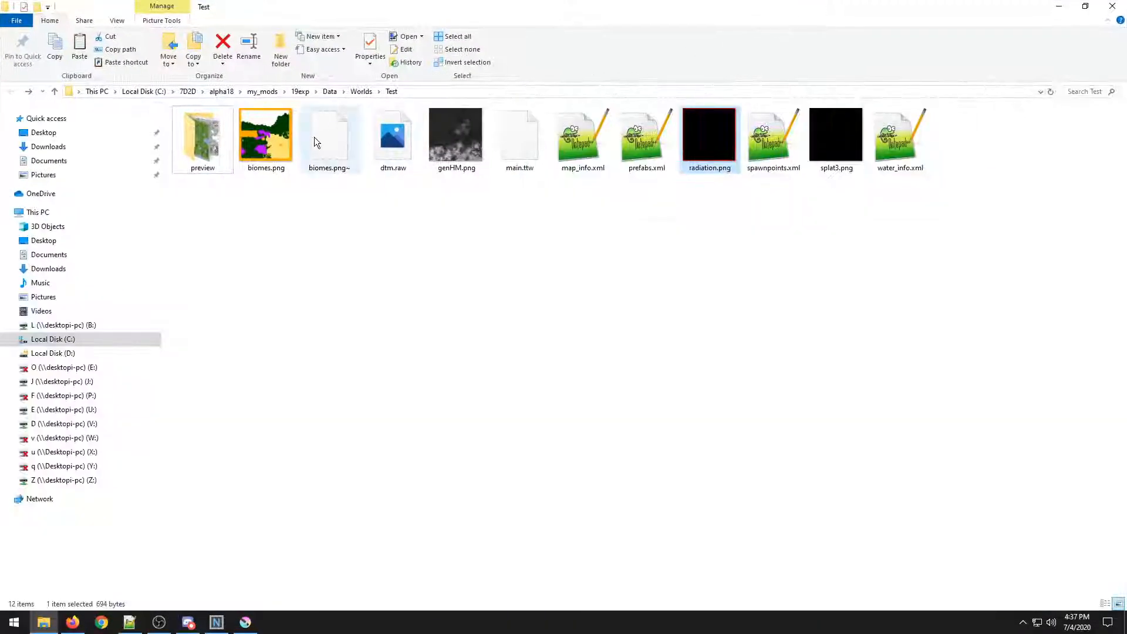
right_click(281, 141)
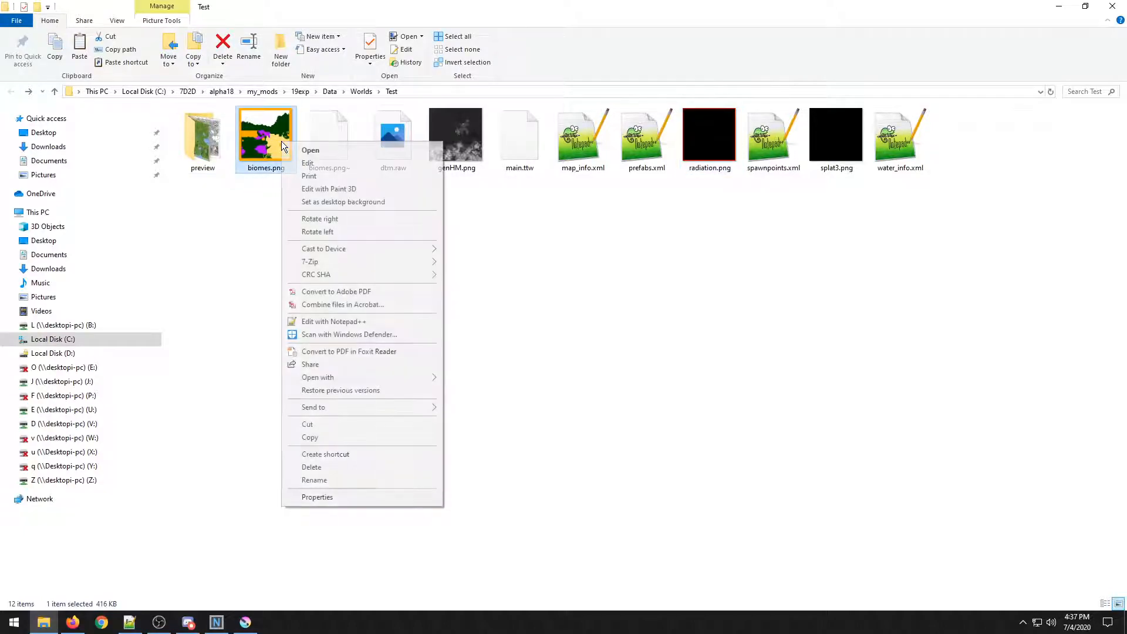
left_click(322, 439)
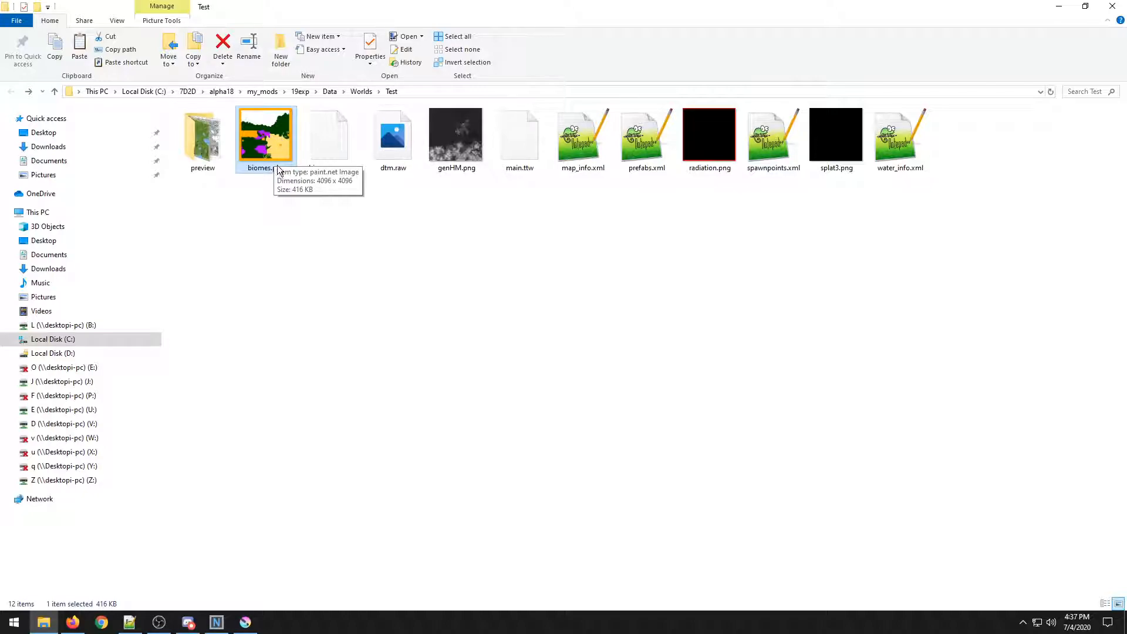
right_click(281, 134)
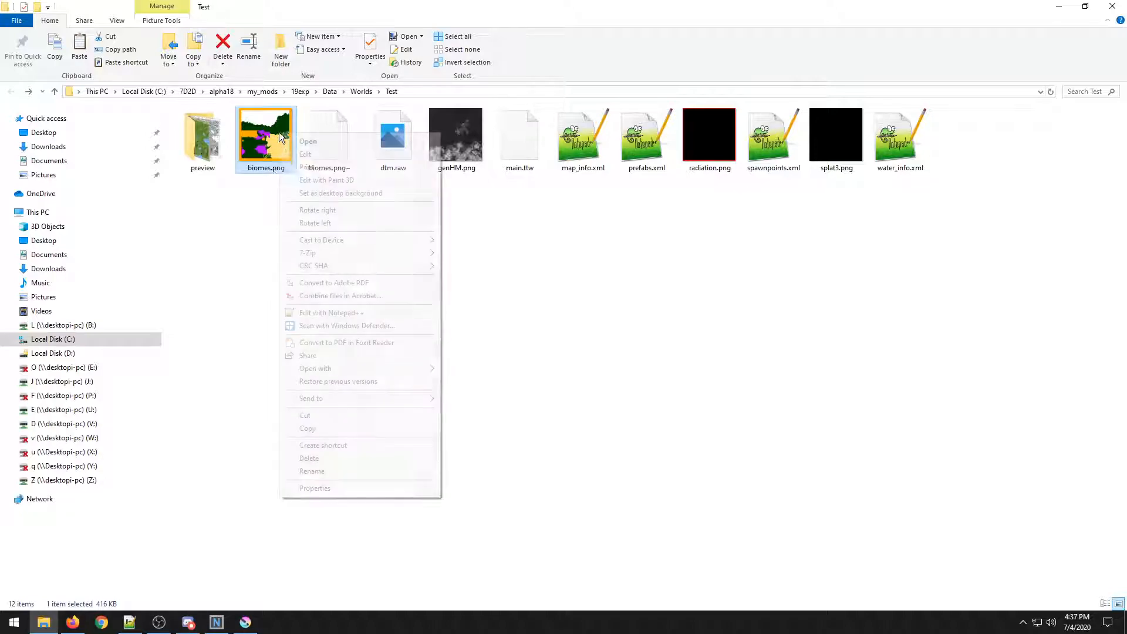
left_click(307, 428)
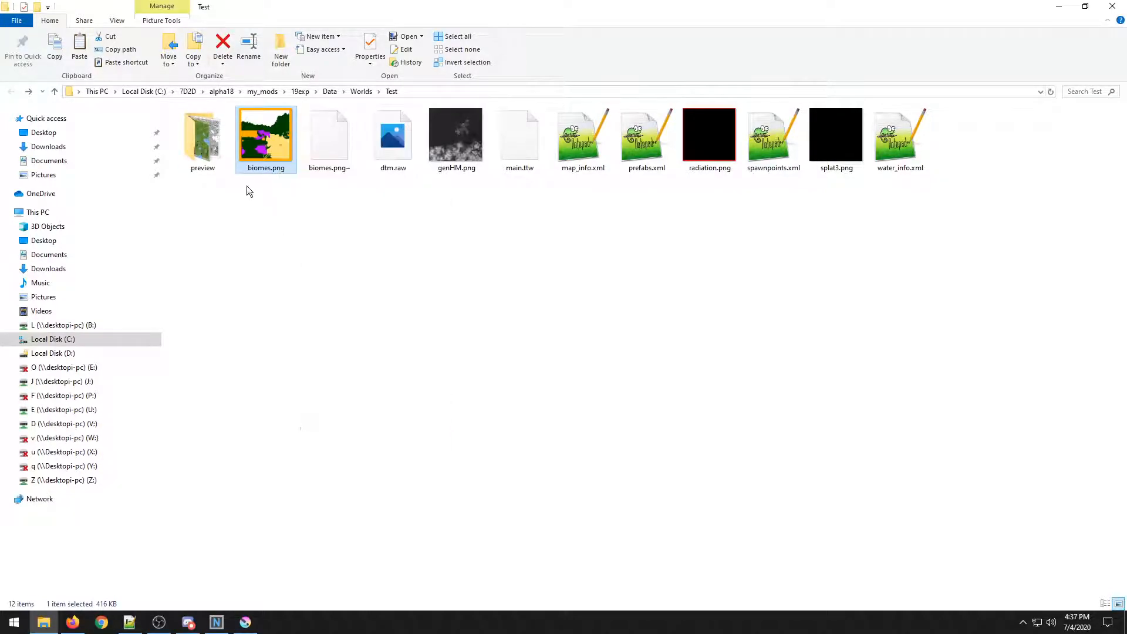
Open the NitroGen_WorldGenerator 5.0 tools\BiomeFixer folder and delete its old biomes.png.
left_click(147, 93)
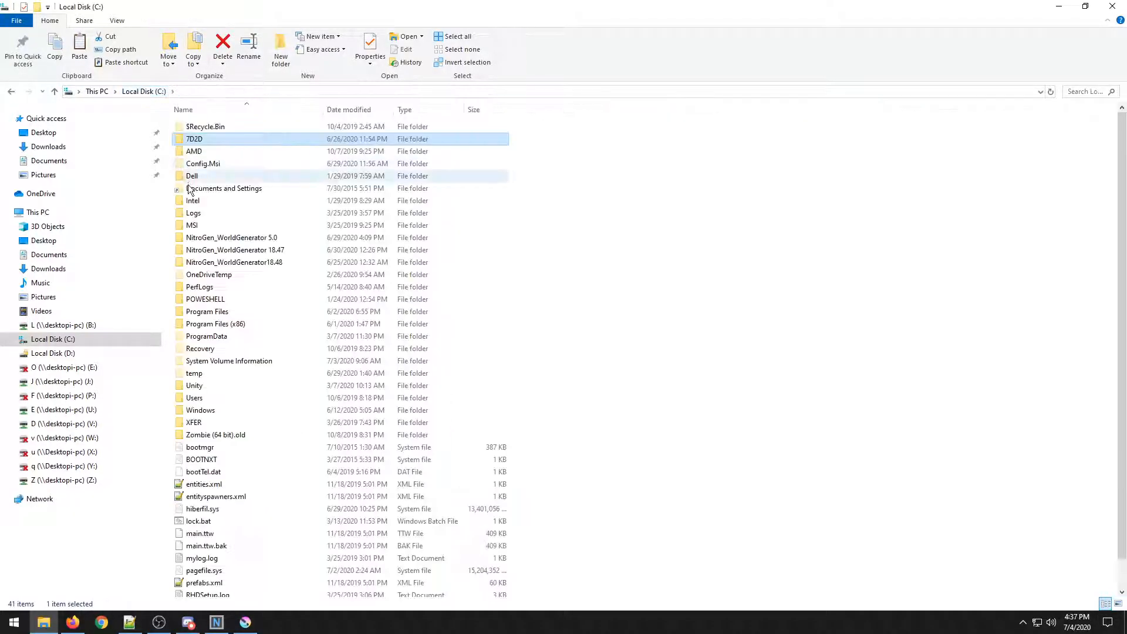
double_click(212, 237)
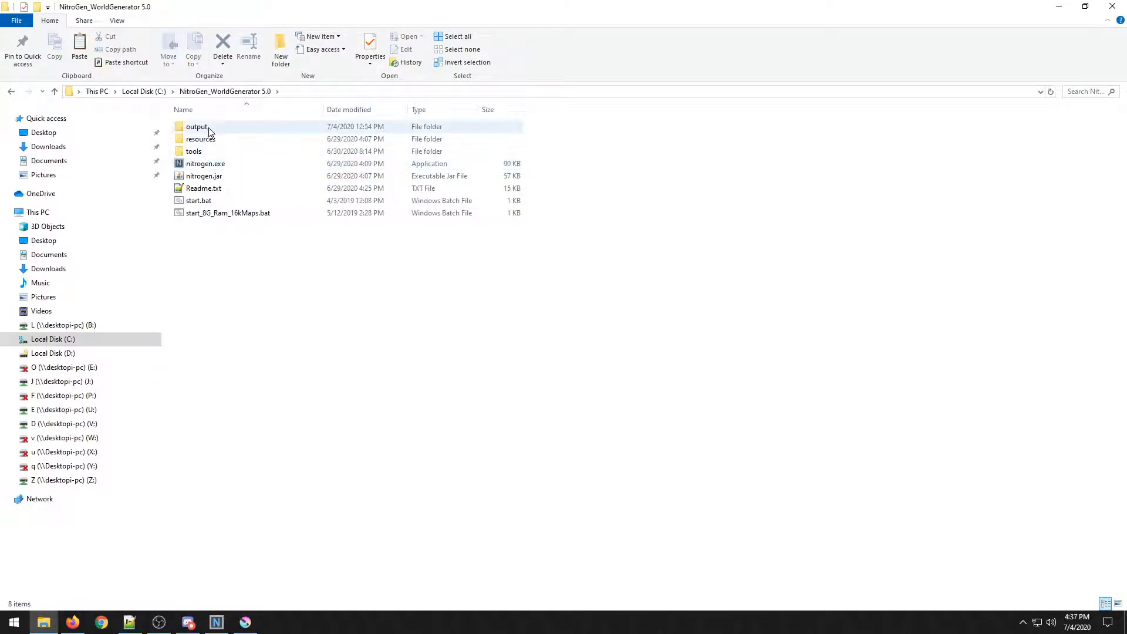
double_click(213, 153)
double_click(220, 126)
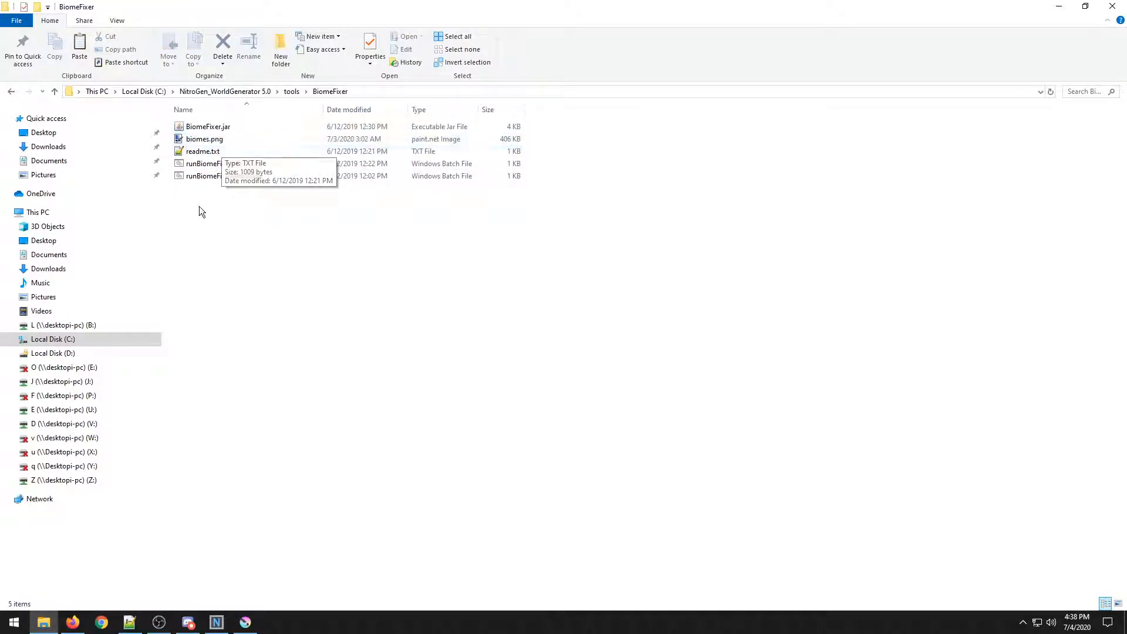
right_click(196, 139)
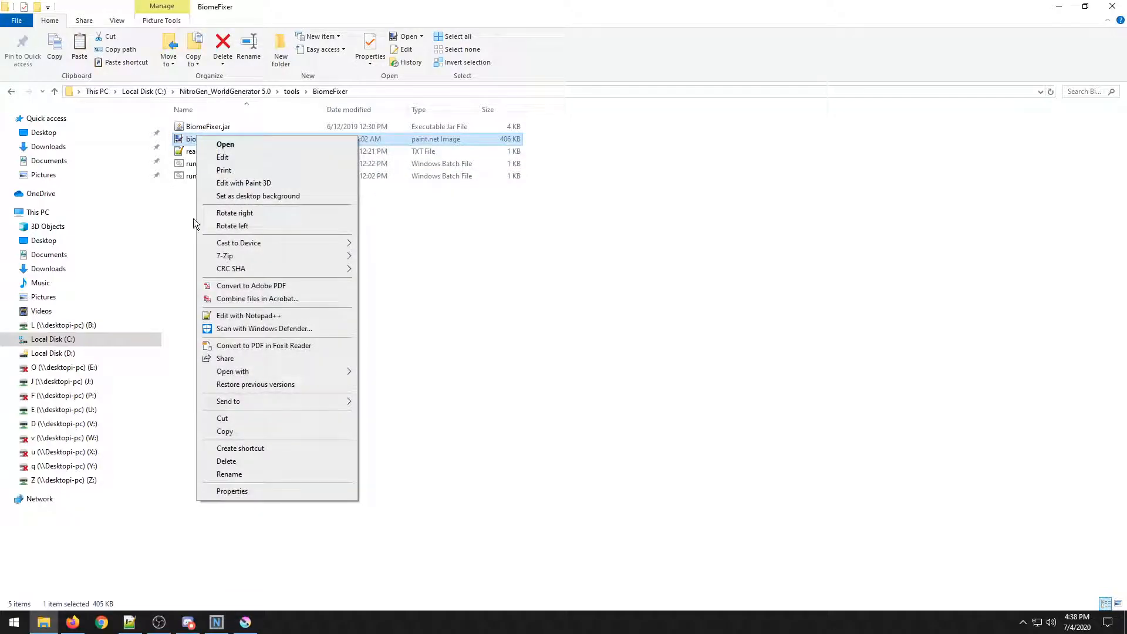
left_click(248, 461)
Paste the copied biomes.png into the BiomeFixer folder and run runBiomeFixerDefault.bat on it.
right_click(257, 246)
left_click(298, 344)
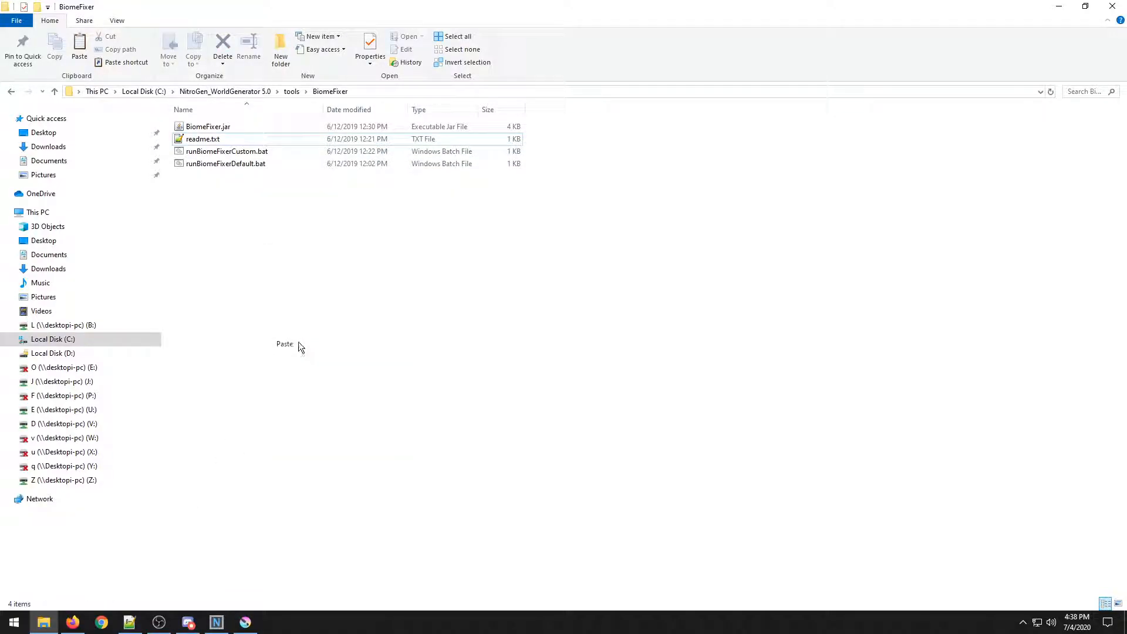
left_click(247, 227)
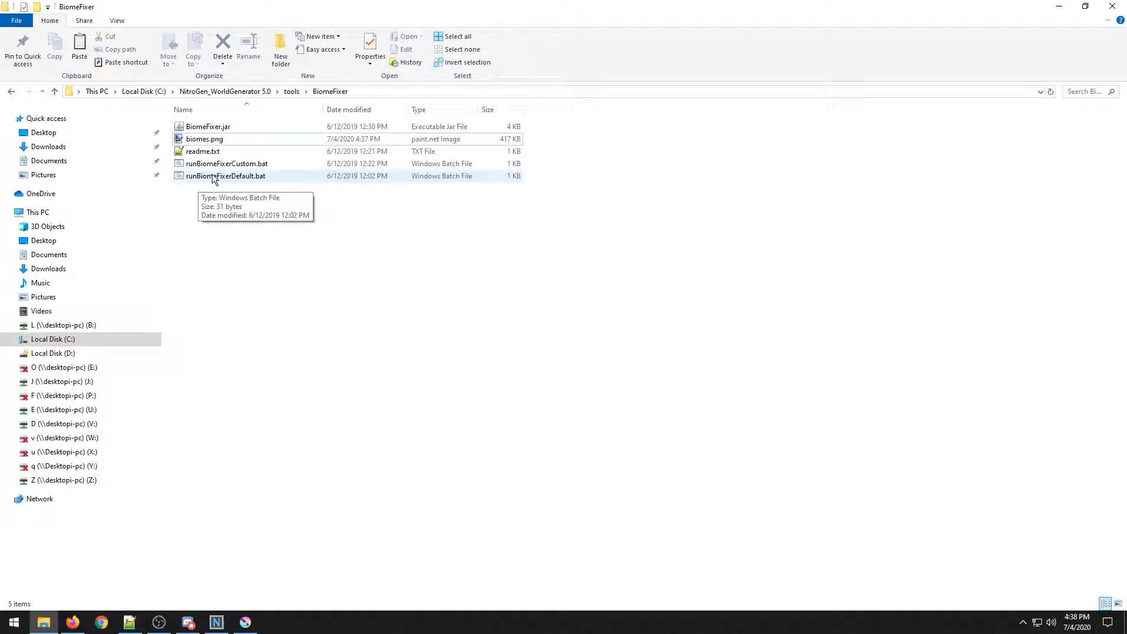
double_click(213, 174)
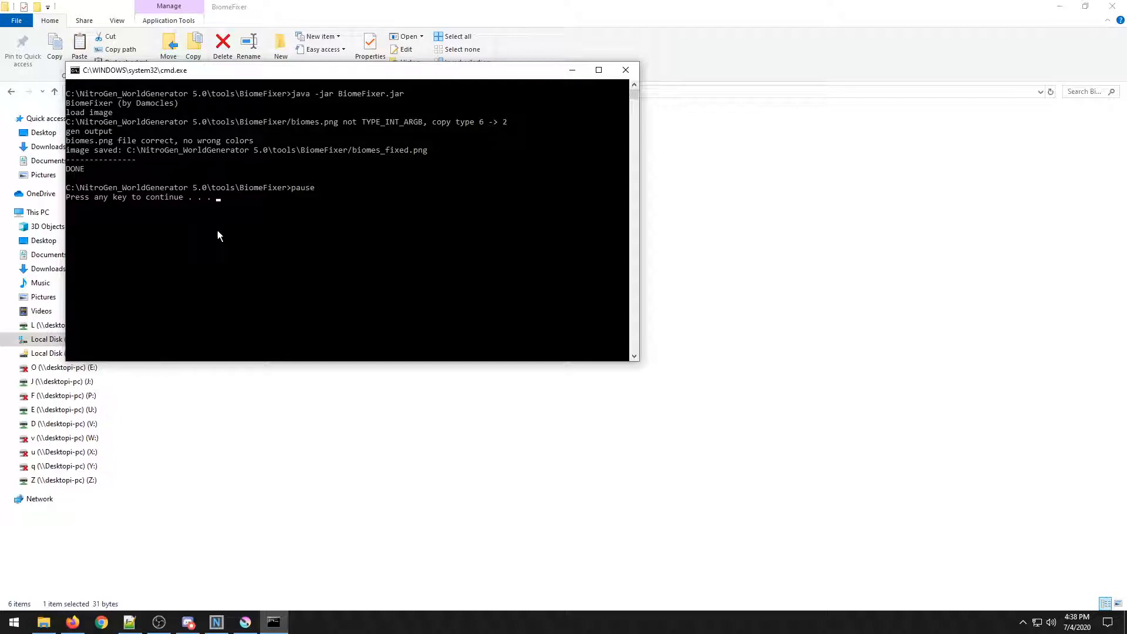
key("Return")
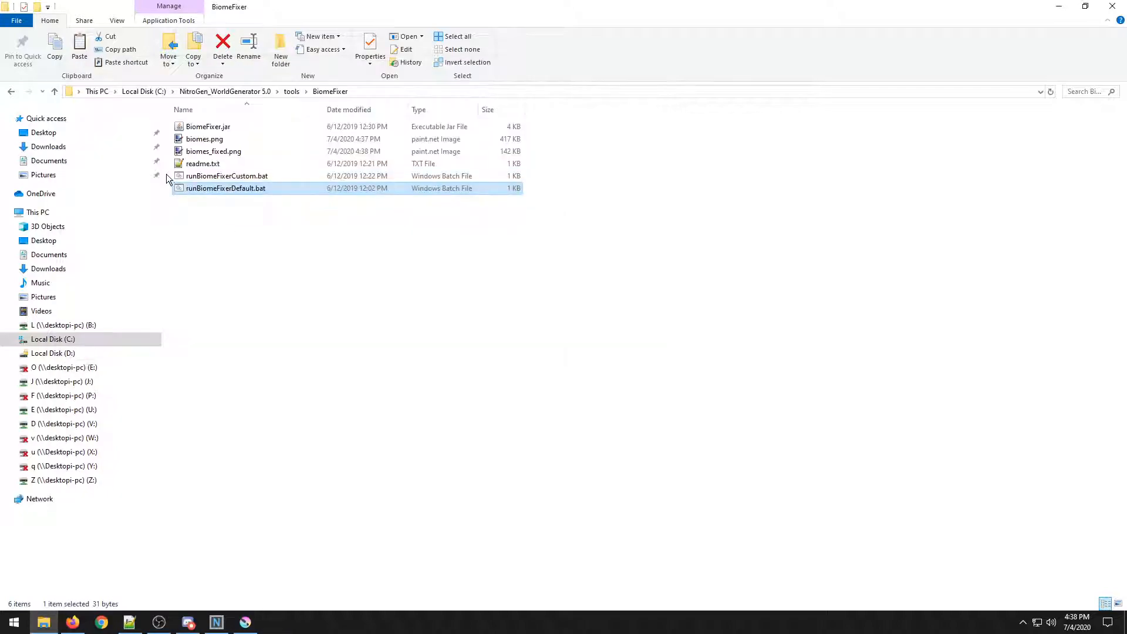
Copy biomes_fixed.png from the BiomeFixer folder.
left_click(210, 154)
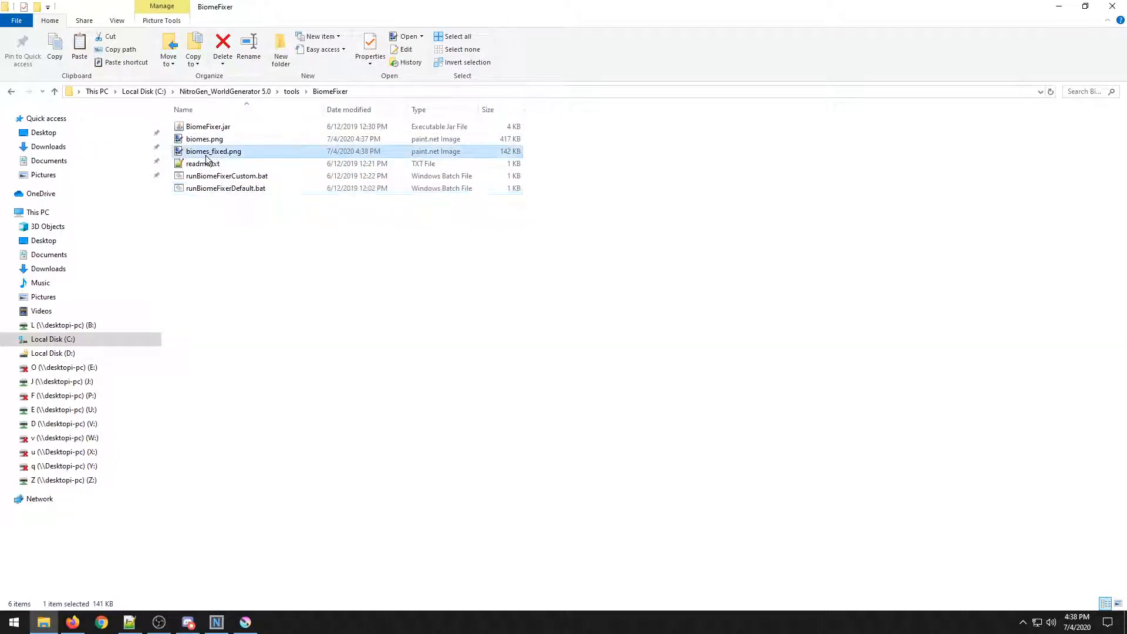
right_click(203, 156)
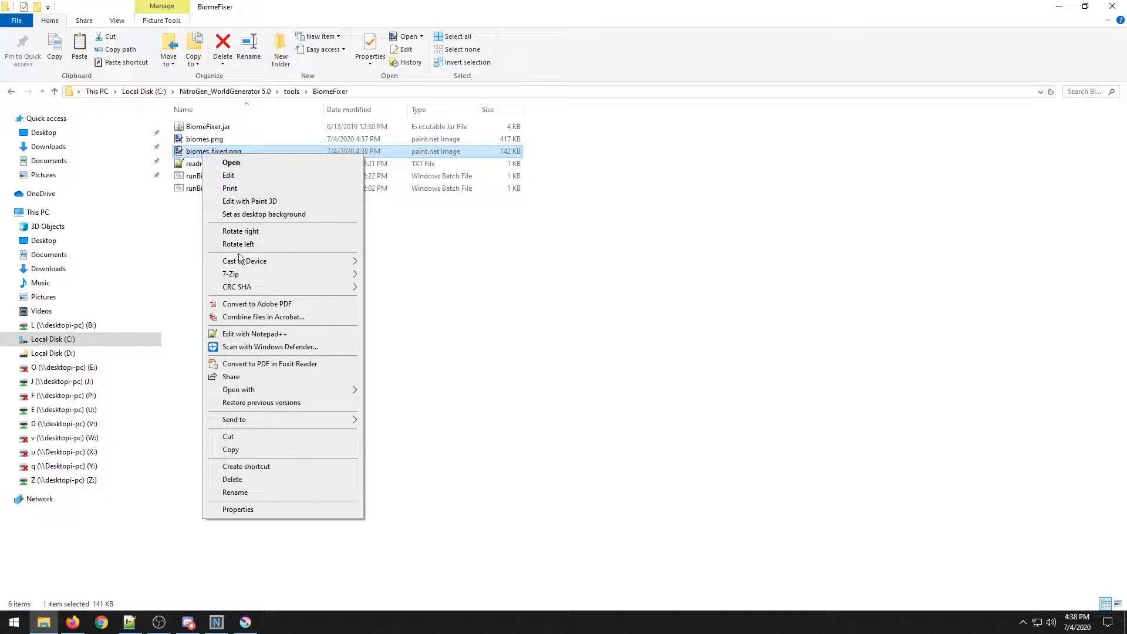
left_click(241, 447)
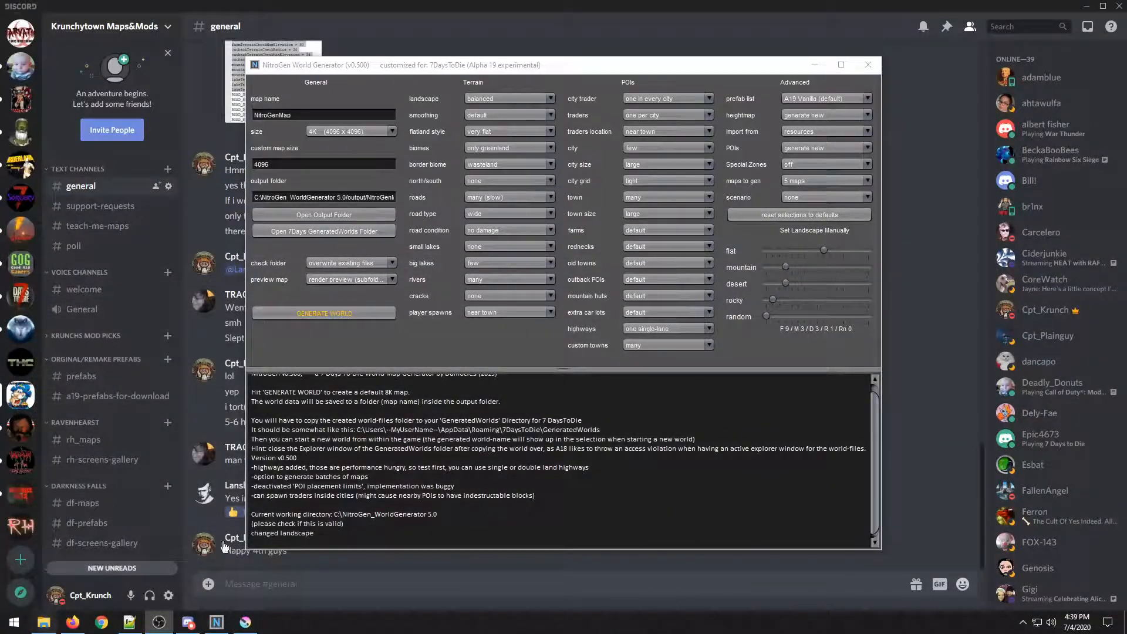
Navigate to the Test world folder and paste biomes_fixed.png into it.
left_click(343, 215)
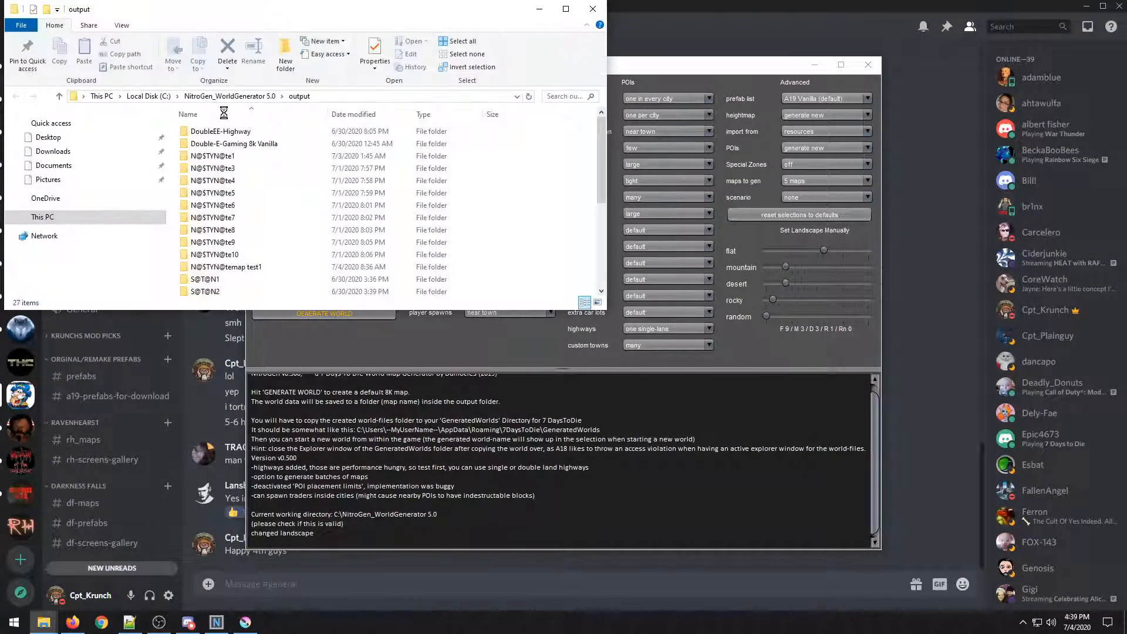
left_click(145, 97)
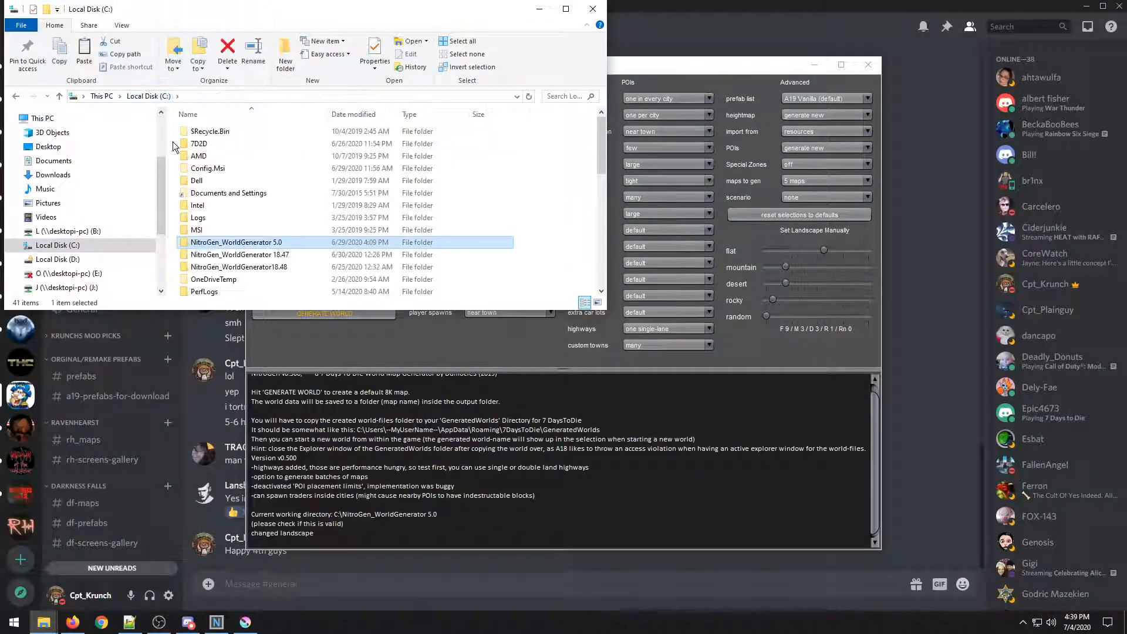
double_click(199, 143)
left_click(590, 9)
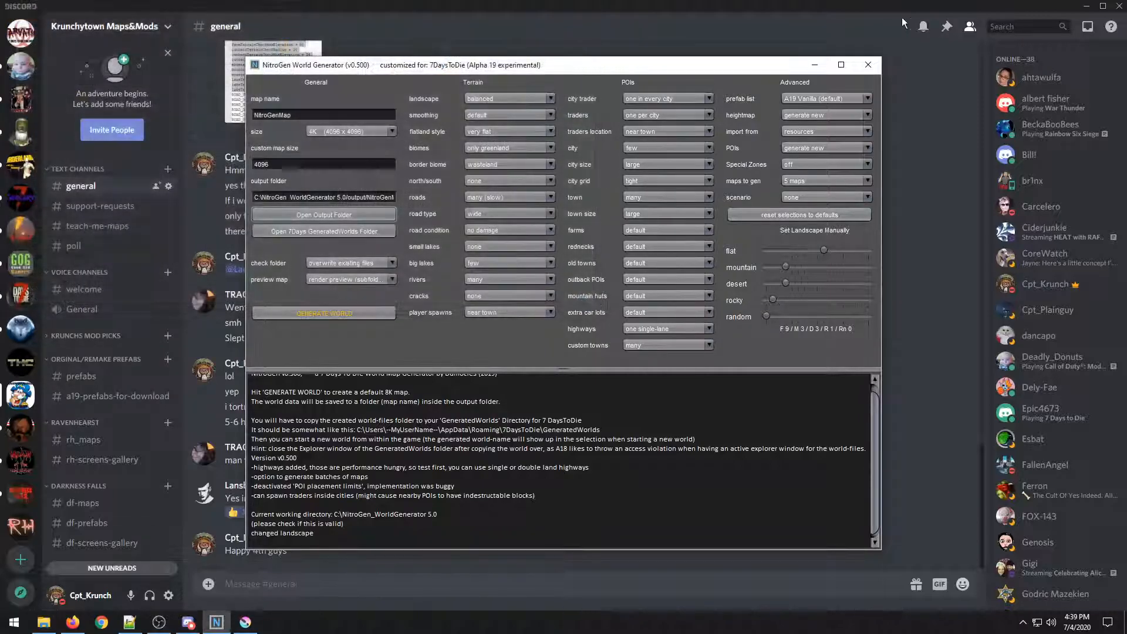
left_click(1086, 6)
double_click(117, 152)
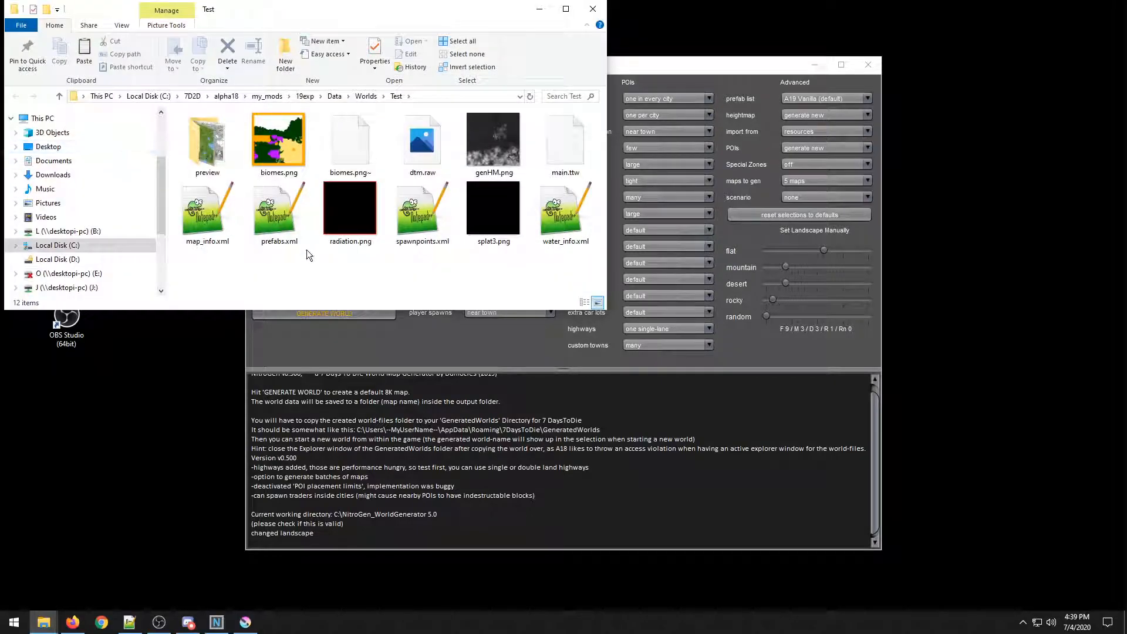
right_click(318, 281)
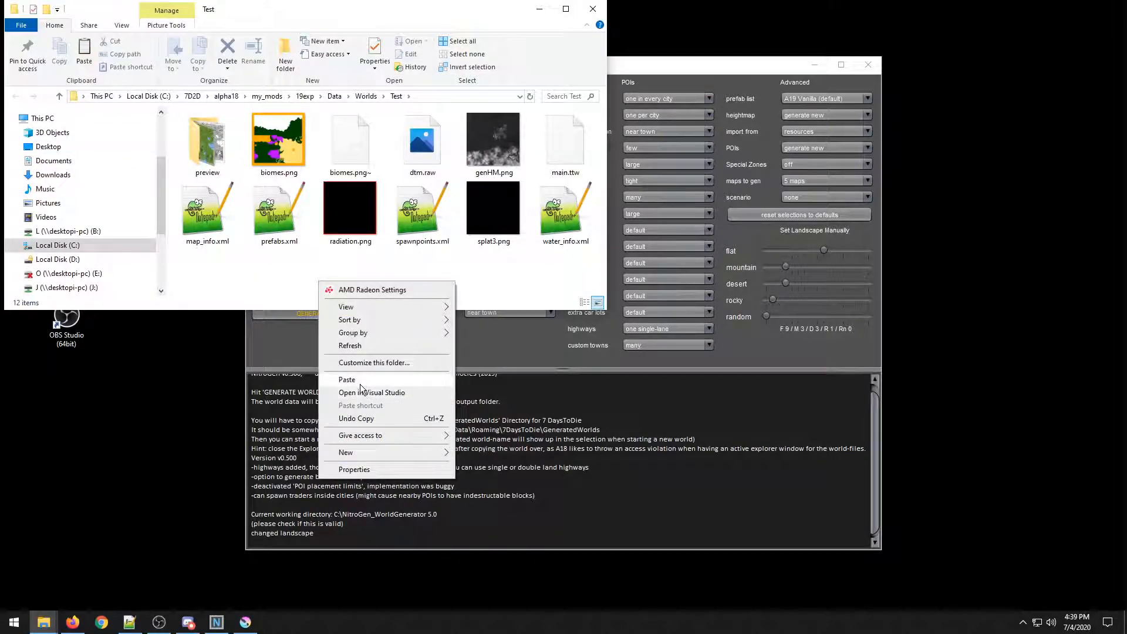
left_click(347, 380)
Delete the old biomes.png from the Test world folder.
left_click(565, 10)
right_click(288, 132)
left_click(370, 455)
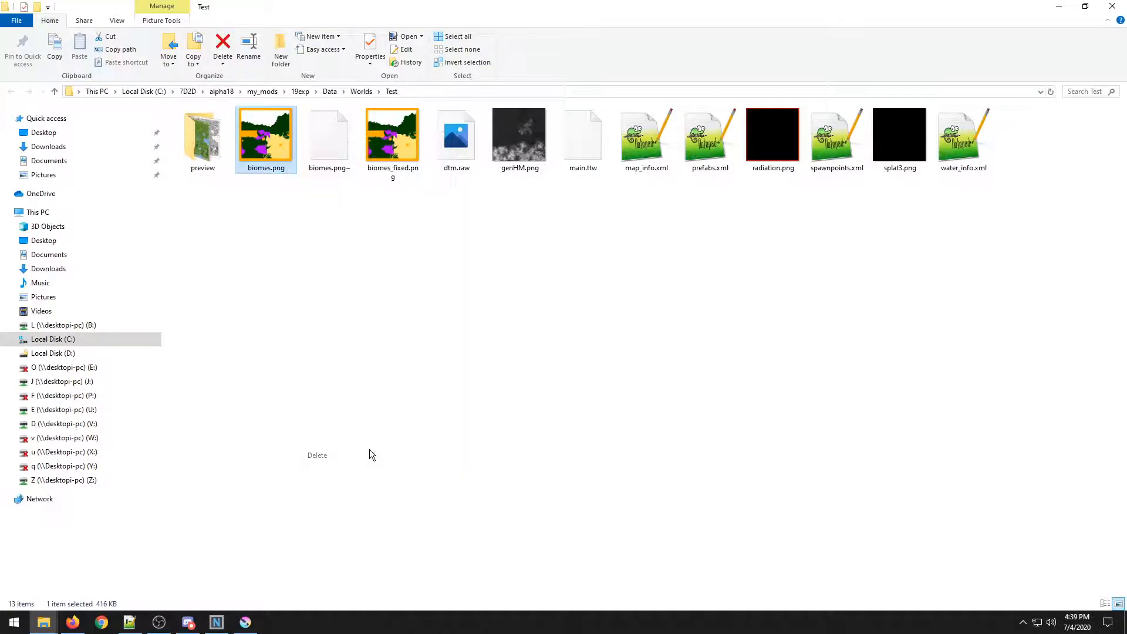
Rename biomes_fixed.png to biomes.png.
left_click(329, 144)
right_click(327, 147)
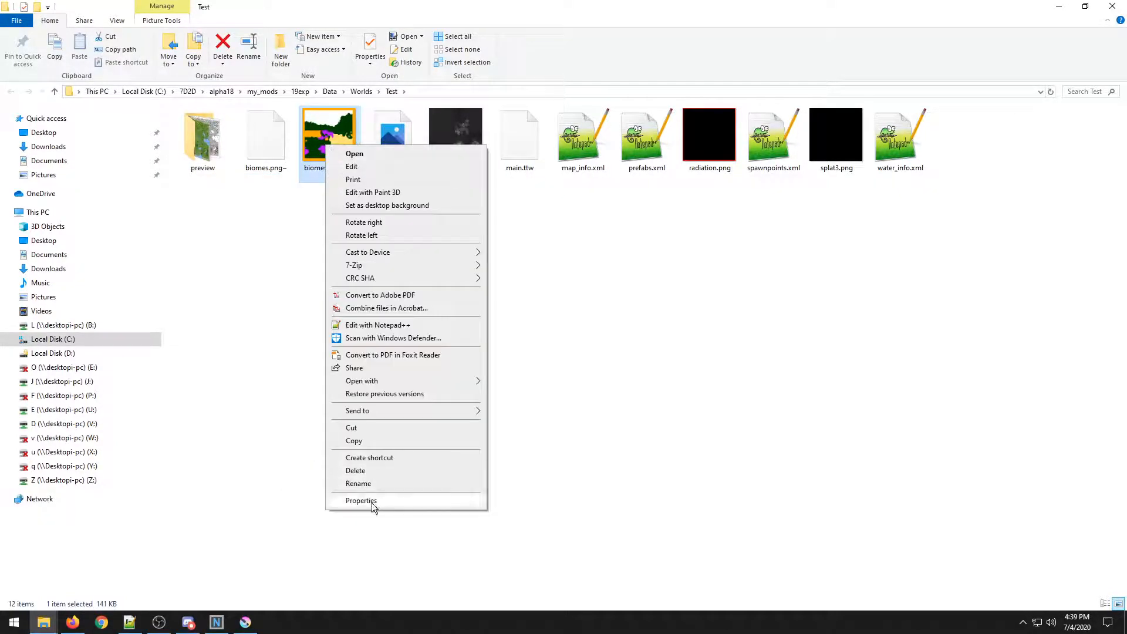
left_click(359, 483)
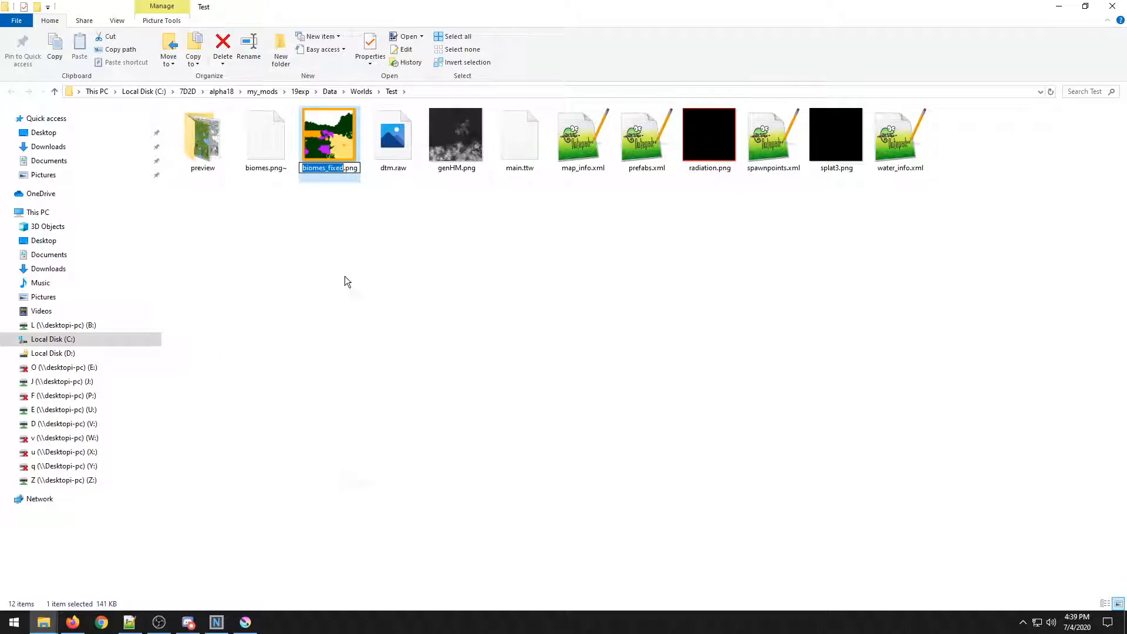
key("Right")
key("BackSpace")
key("BackSpace")
key("BackSpace")
key("BackSpace")
key("BackSpace")
key("BackSpace")
key("Return")
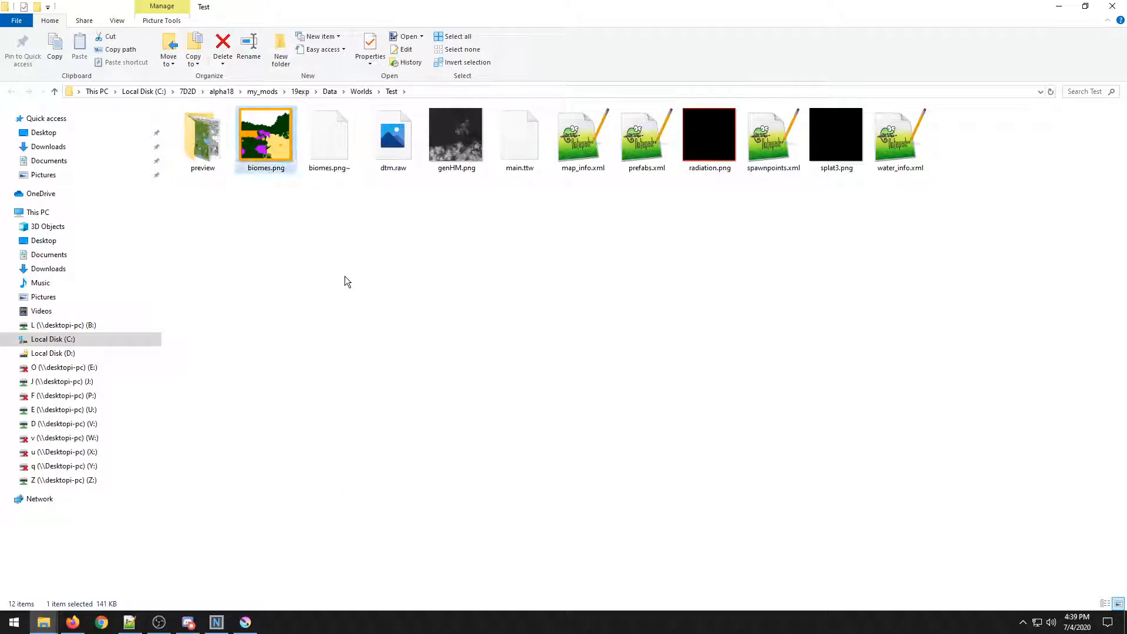
Launch 7 Days to Die and open its Editing Tools menu.
left_click(347, 210)
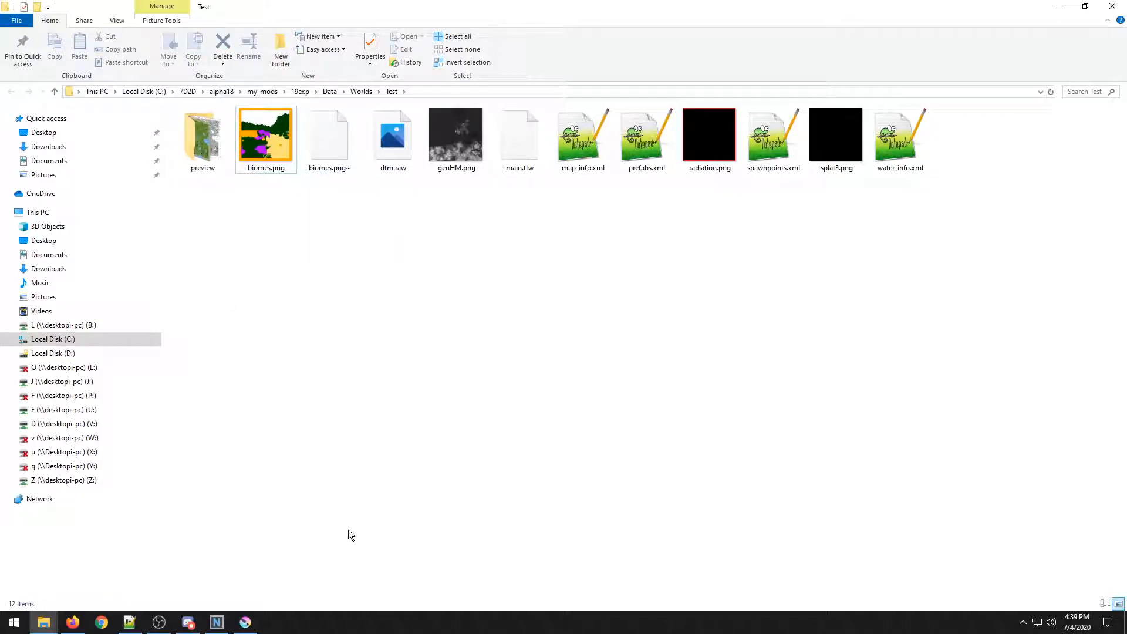
left_click(15, 622)
left_click(411, 385)
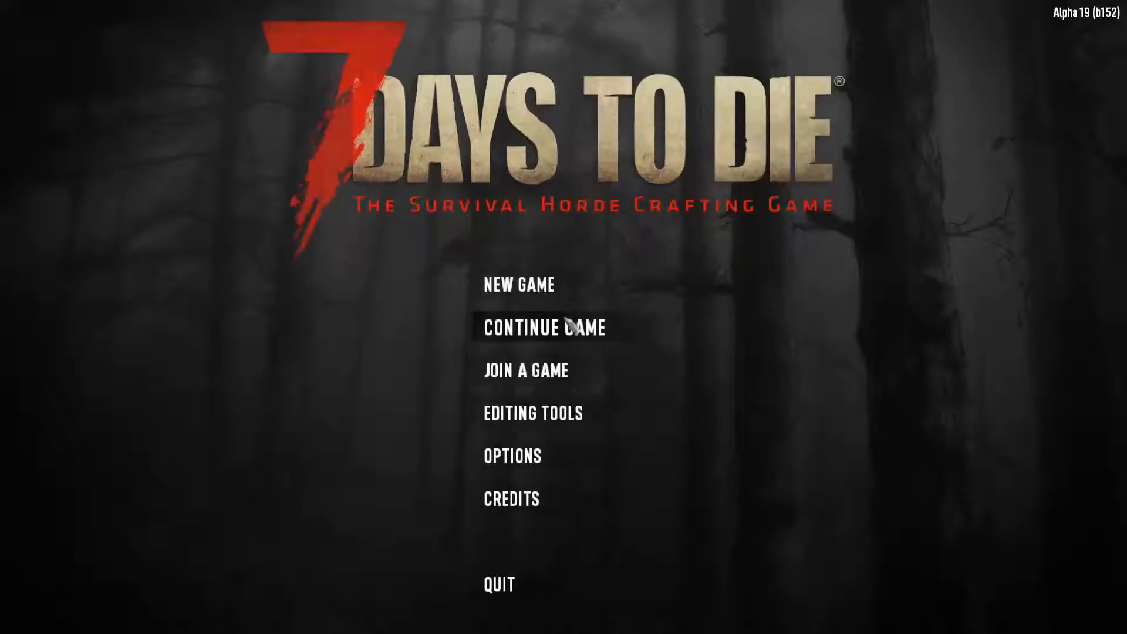
left_click(524, 414)
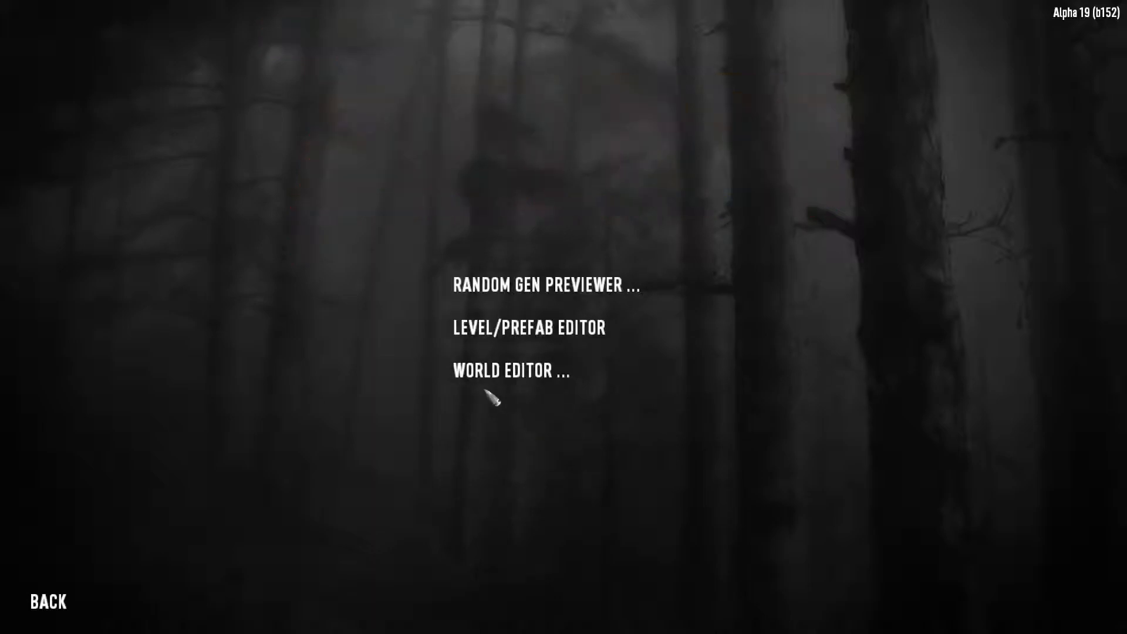
Open the Test world in the World Editor.
left_click(514, 379)
left_click(504, 274)
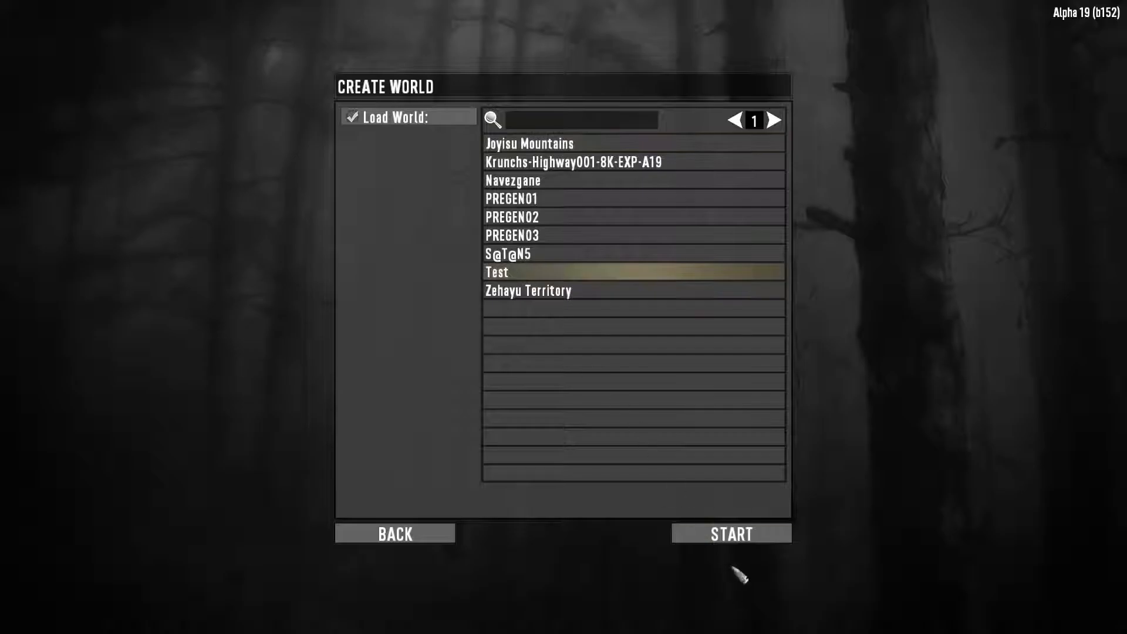
left_click(731, 534)
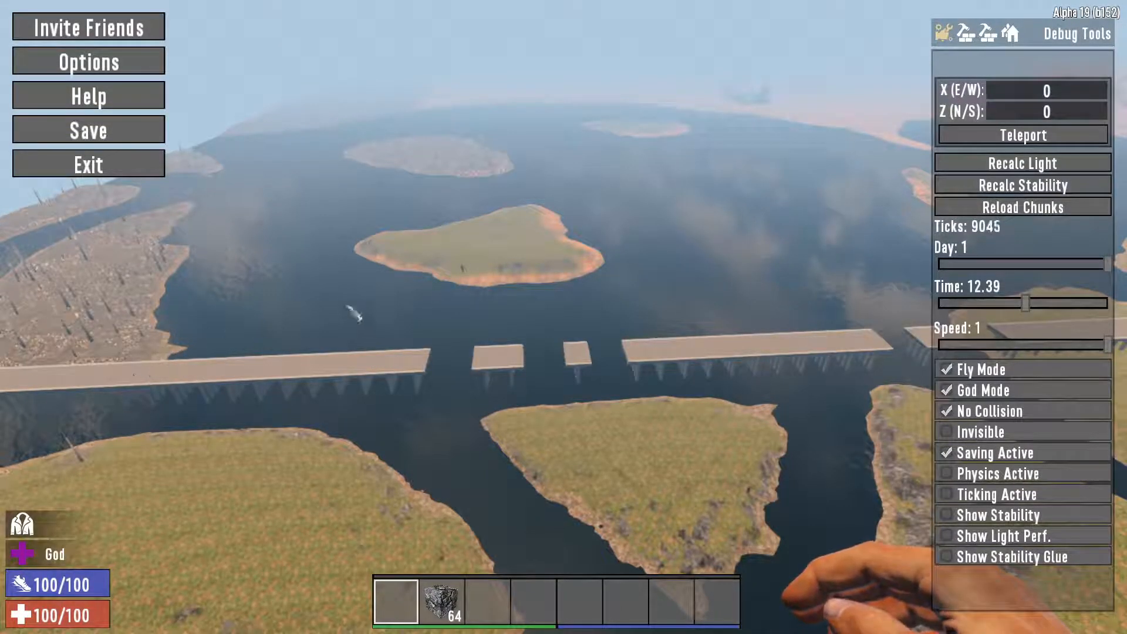
Fly across the Test world to inspect the repainted biomes from above.
key("Escape")
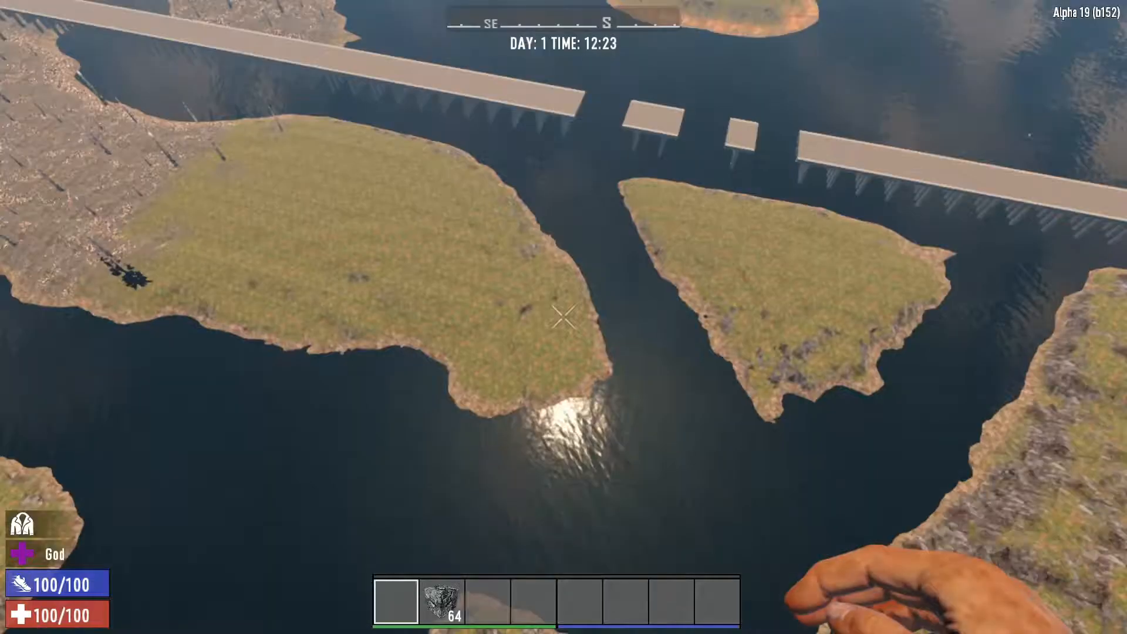
key("w")
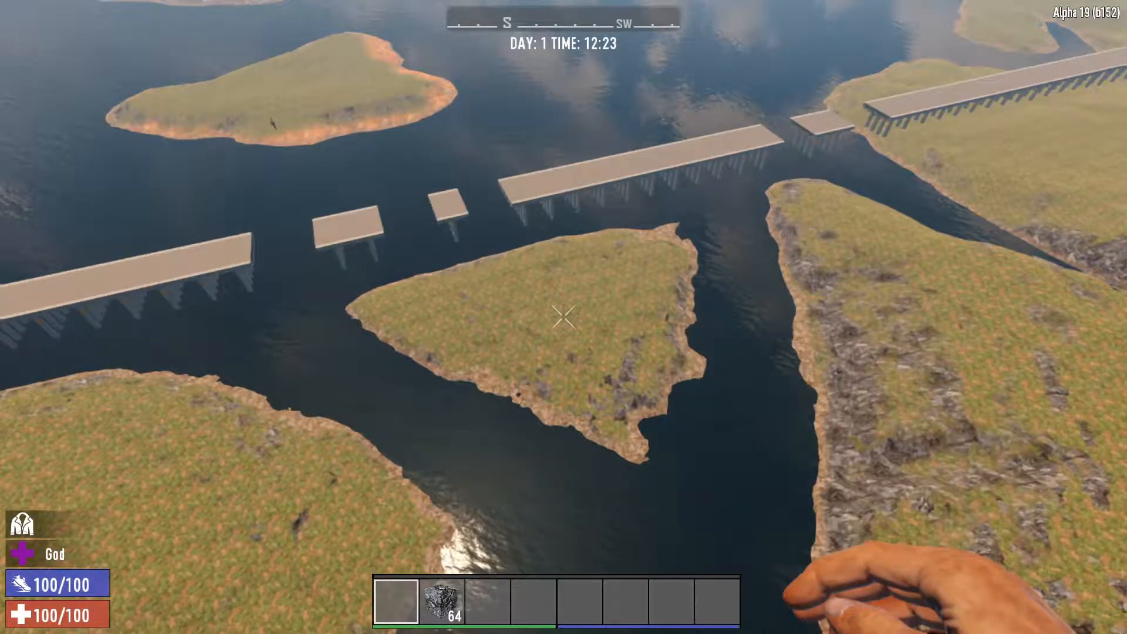
key("w")
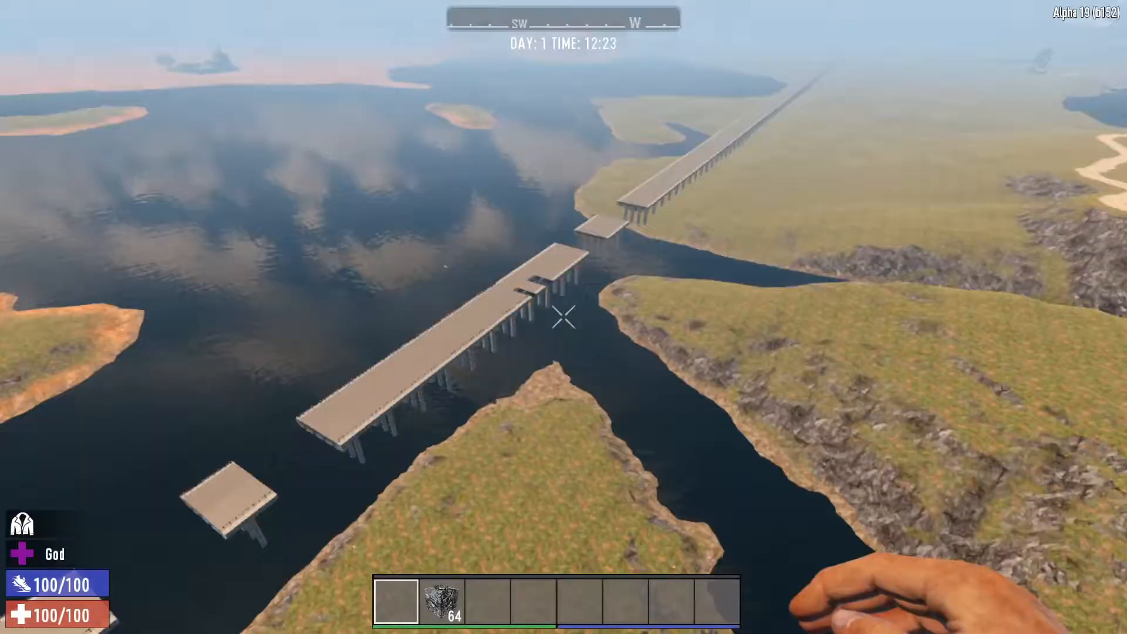
key("w")
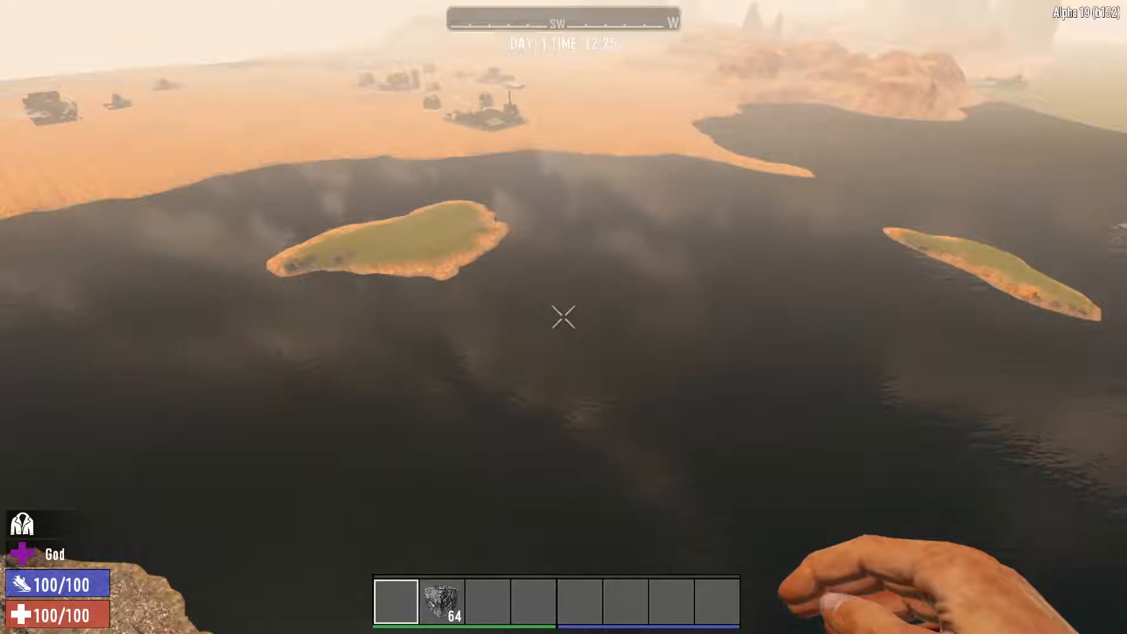
key("m")
right_click(795, 296)
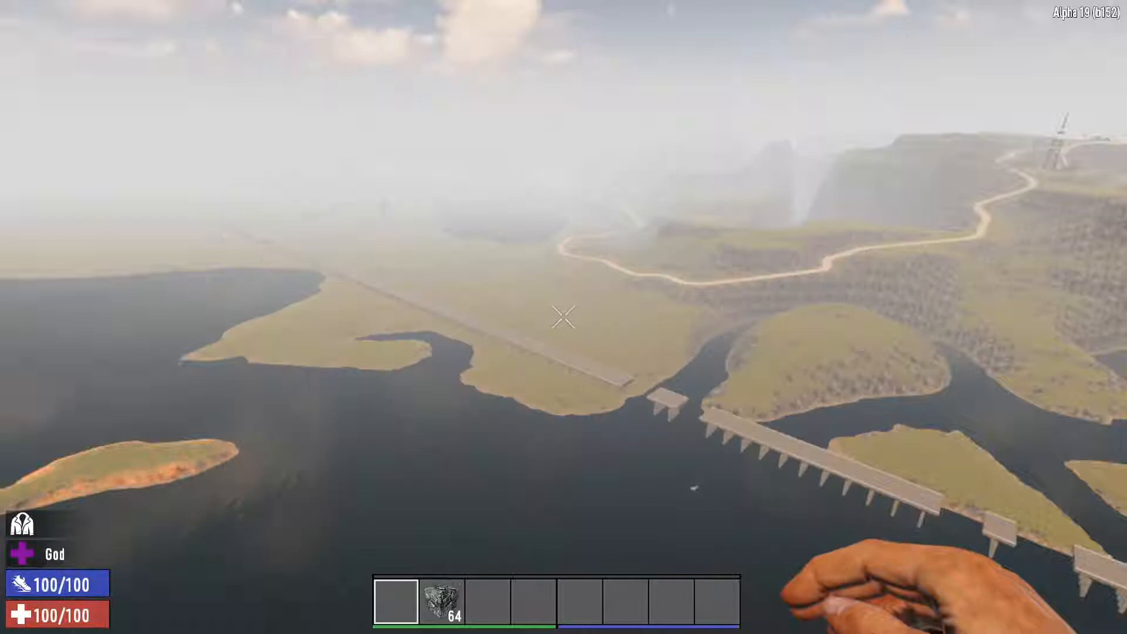